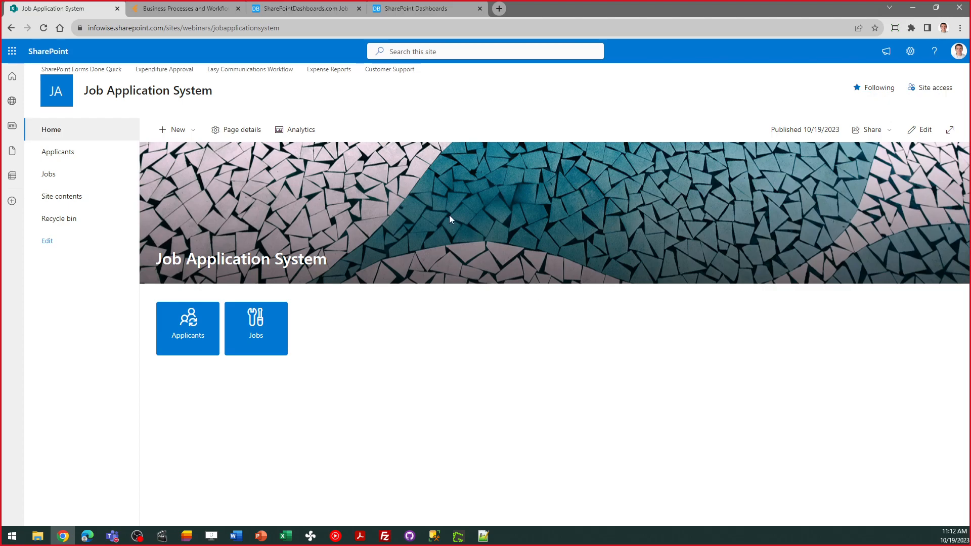
# - Open the Applicants list and bring up the first applicant's record in the form
pyautogui.click(194, 331)
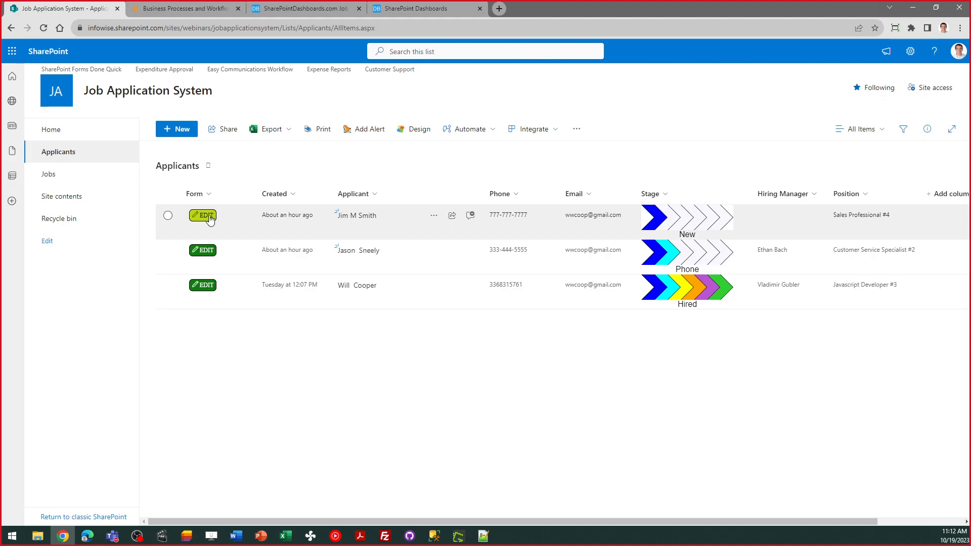
pyautogui.click(43, 28)
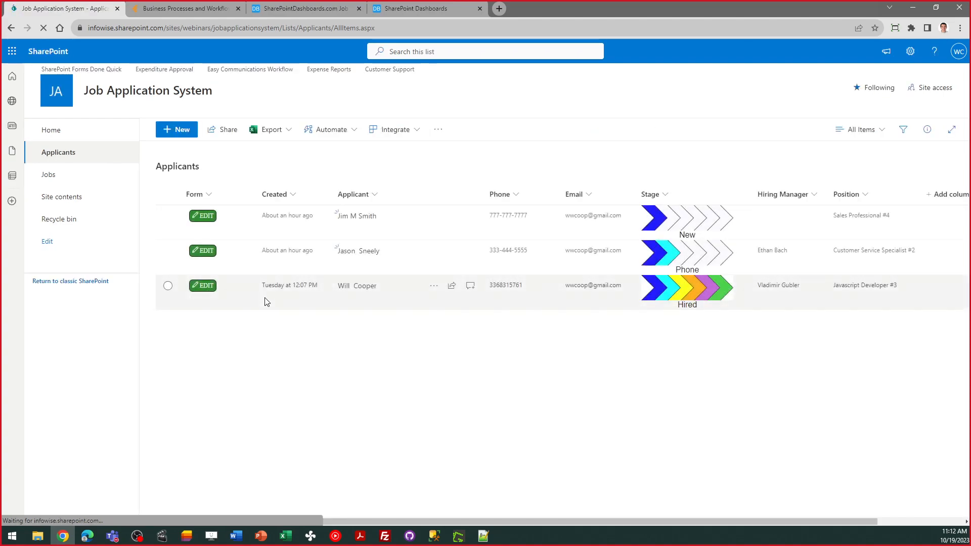
pyautogui.click(201, 218)
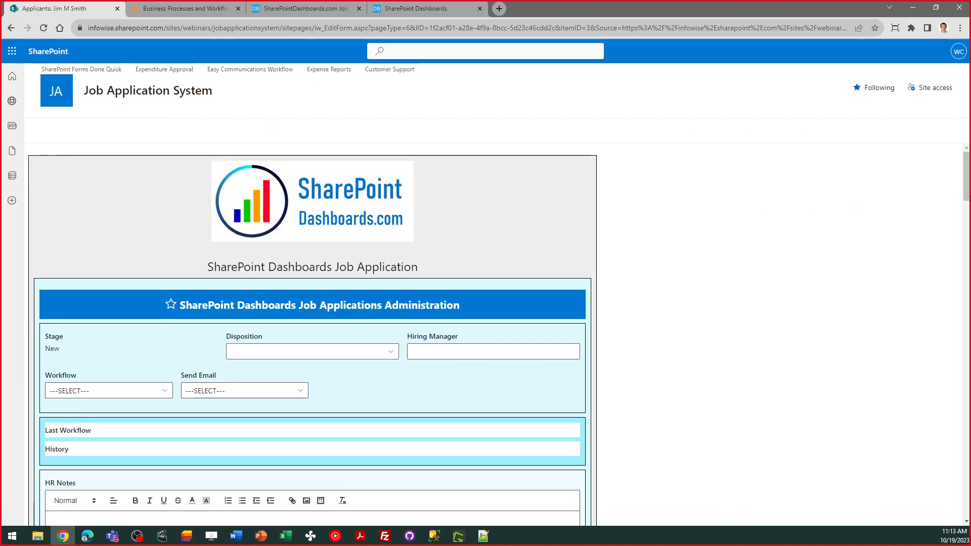
# - Review the record, return to the Applicants list, then switch to the public job application form
pyautogui.moveTo(968, 173); pyautogui.dragTo(966, 258)
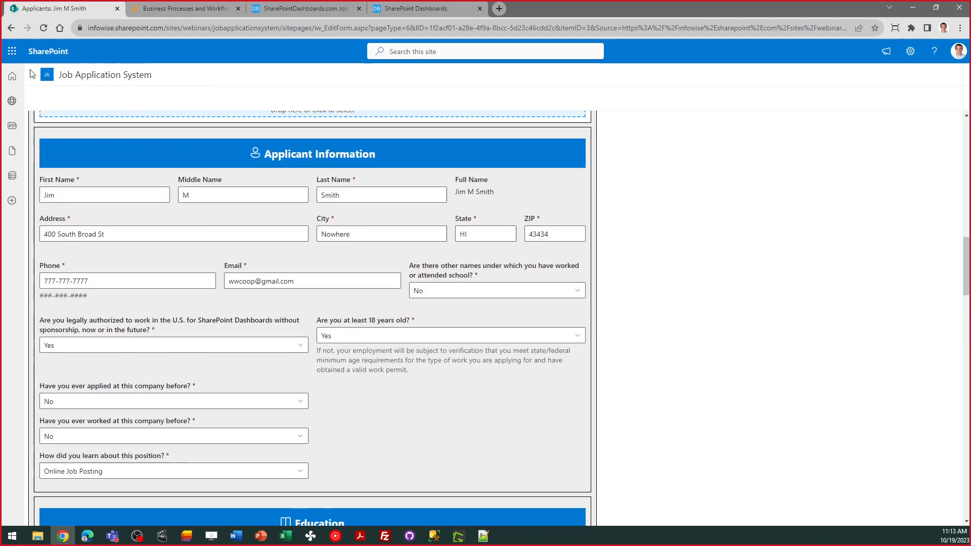
pyautogui.click(6, 27)
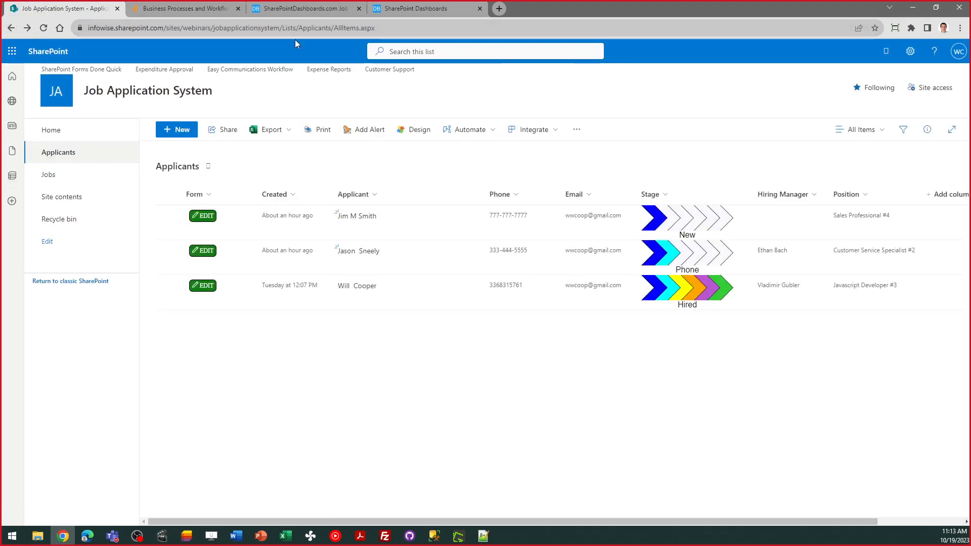
pyautogui.click(293, 7)
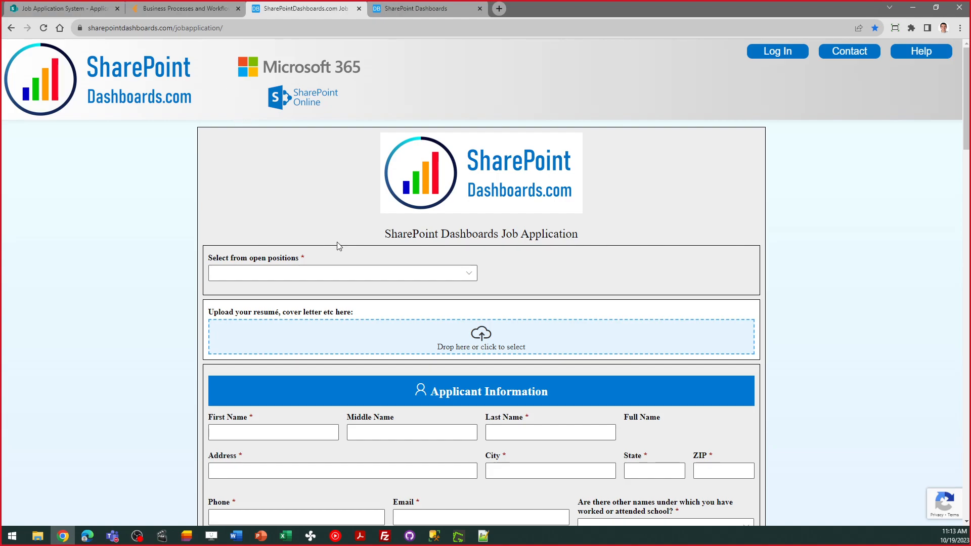
# - Pick Javascript Developer #3 from the open positions, after trying Customer Service Specialist #2 and Front End Web Developer #1
pyautogui.click(368, 274)
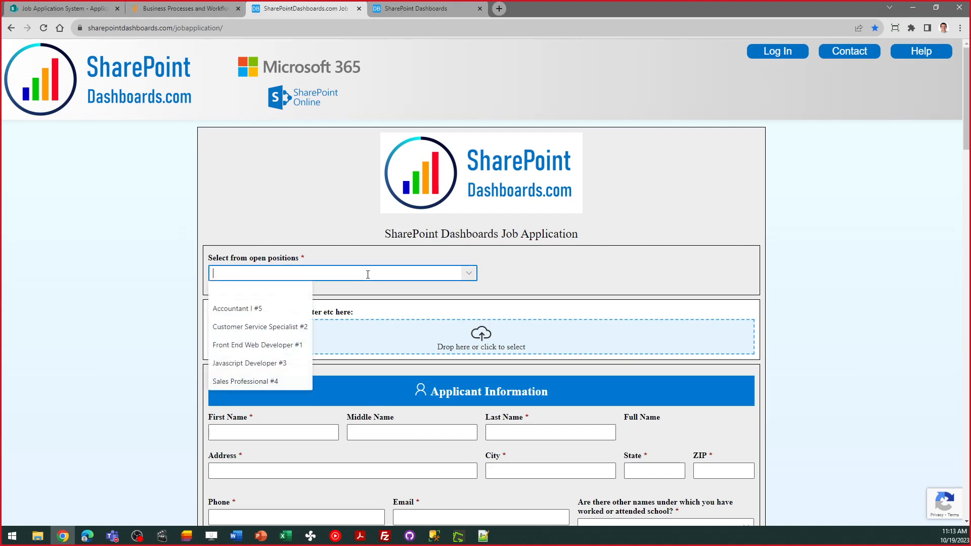
pyautogui.click(300, 326)
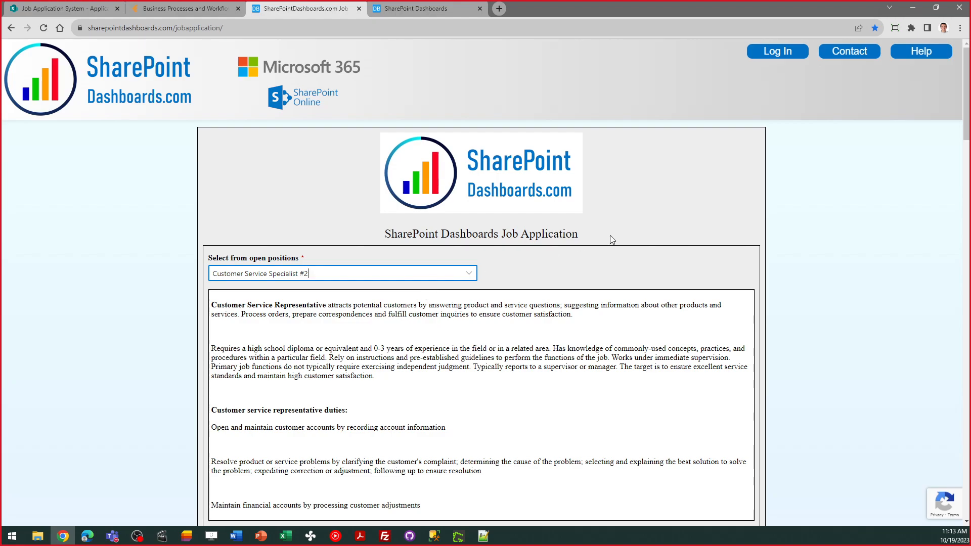
pyautogui.click(467, 276)
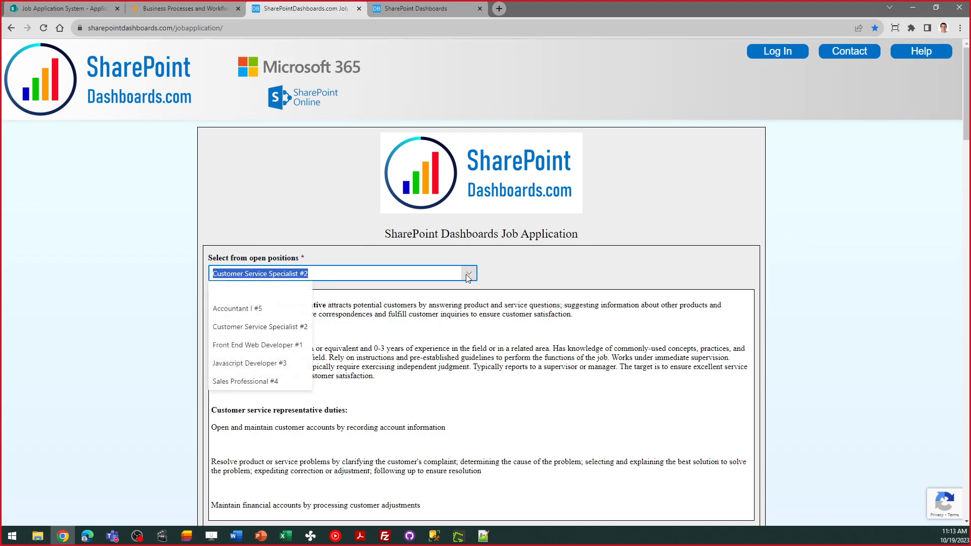
pyautogui.click(279, 346)
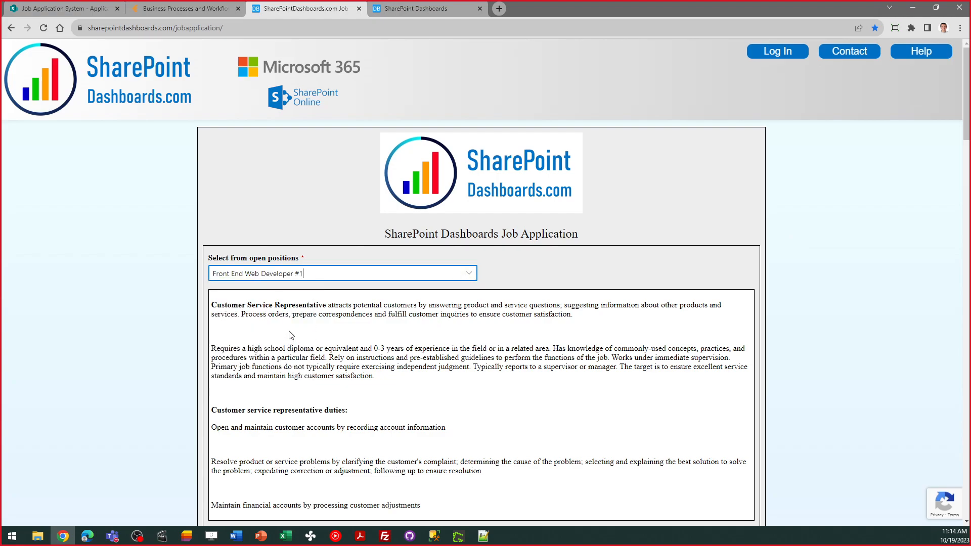
pyautogui.click(465, 274)
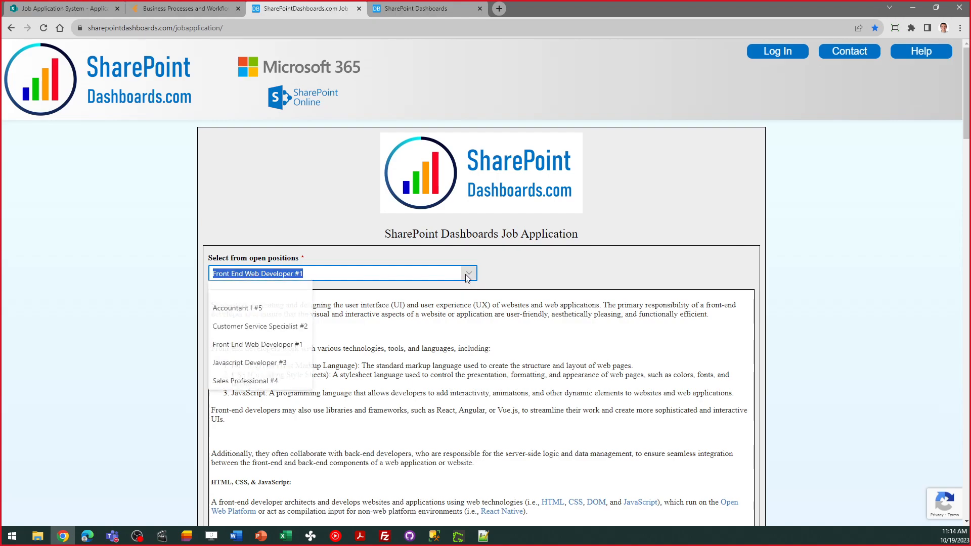
pyautogui.click(291, 363)
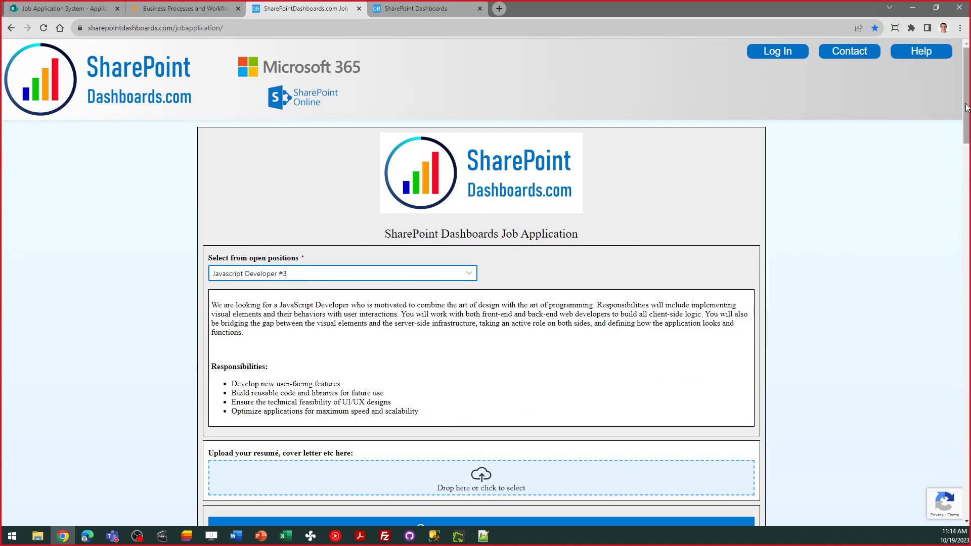
pyautogui.scroll(-5, 859, 197)
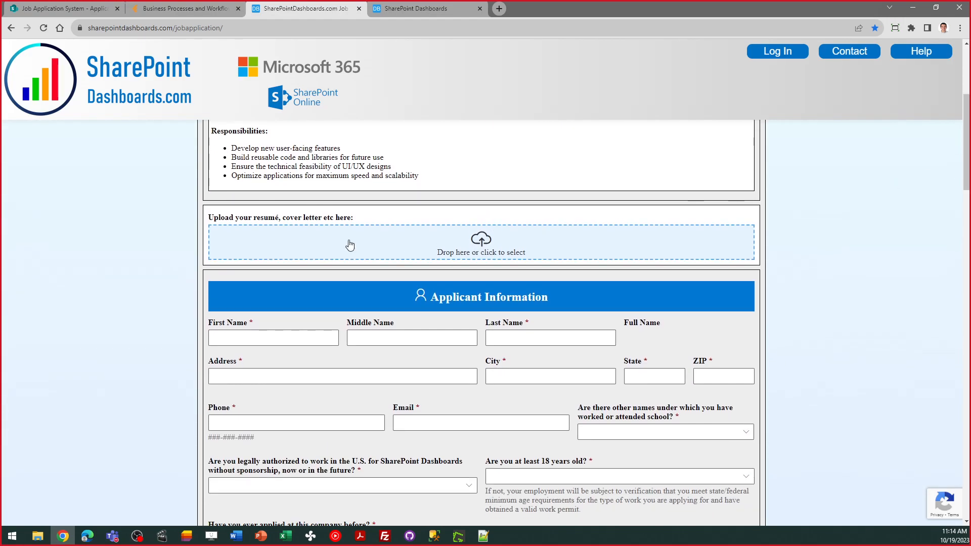
pyautogui.click(329, 335)
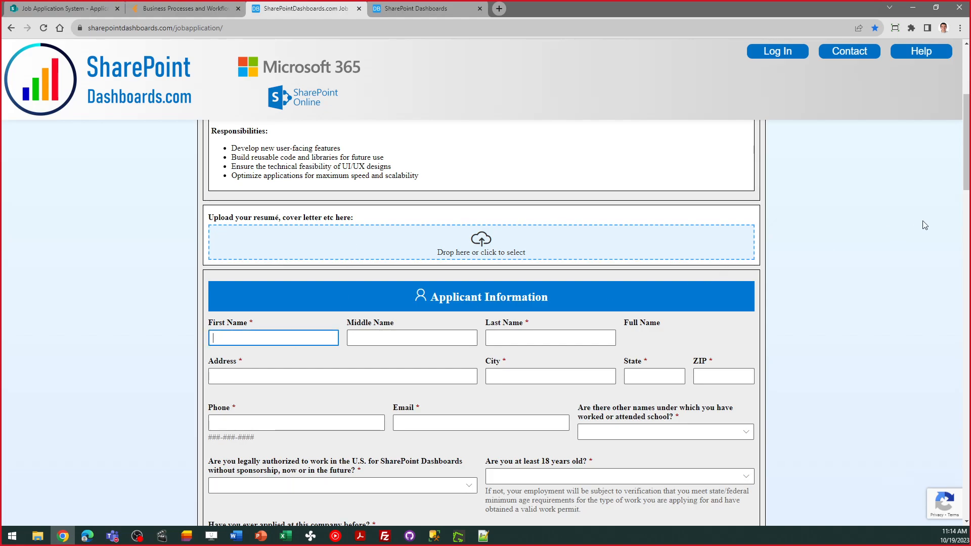
# - Enter the applicant's first name, middle initial and last name
pyautogui.moveTo(967, 154); pyautogui.dragTo(967, 172)
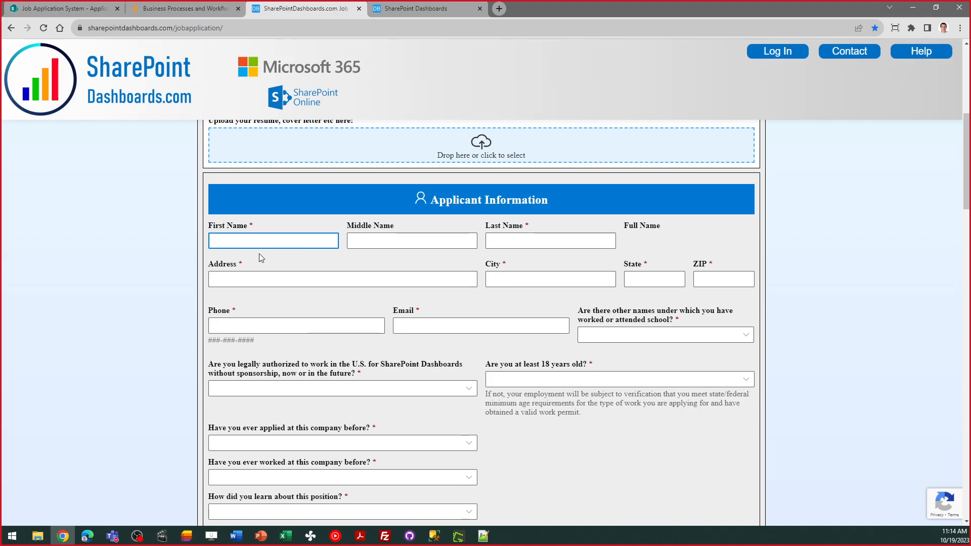
pyautogui.press('Tab')
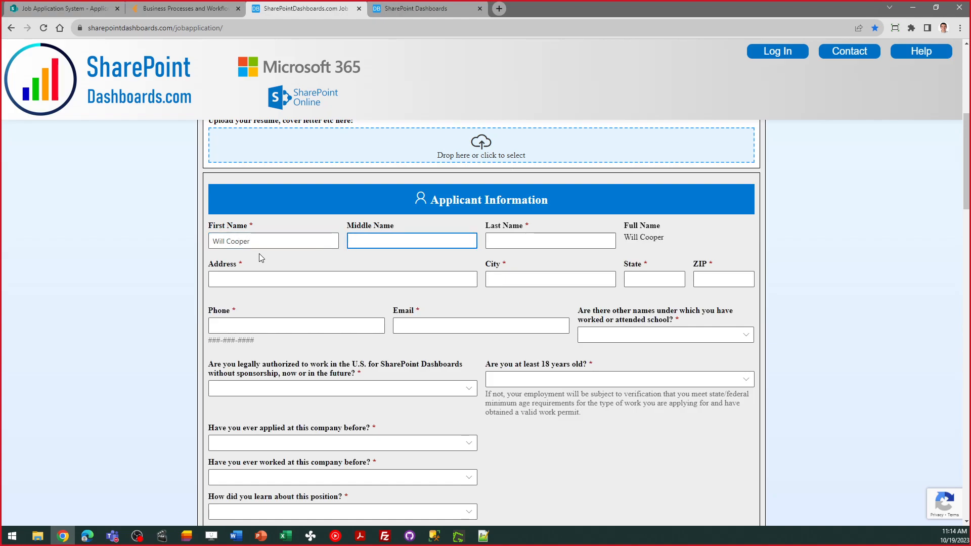
pyautogui.hotkey('shift', 'Tab')
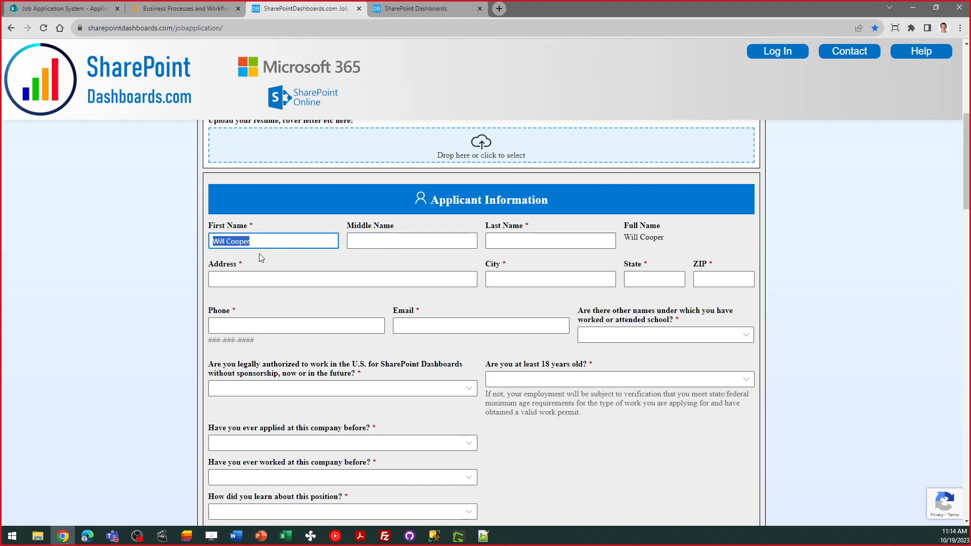
pyautogui.press('Tab')
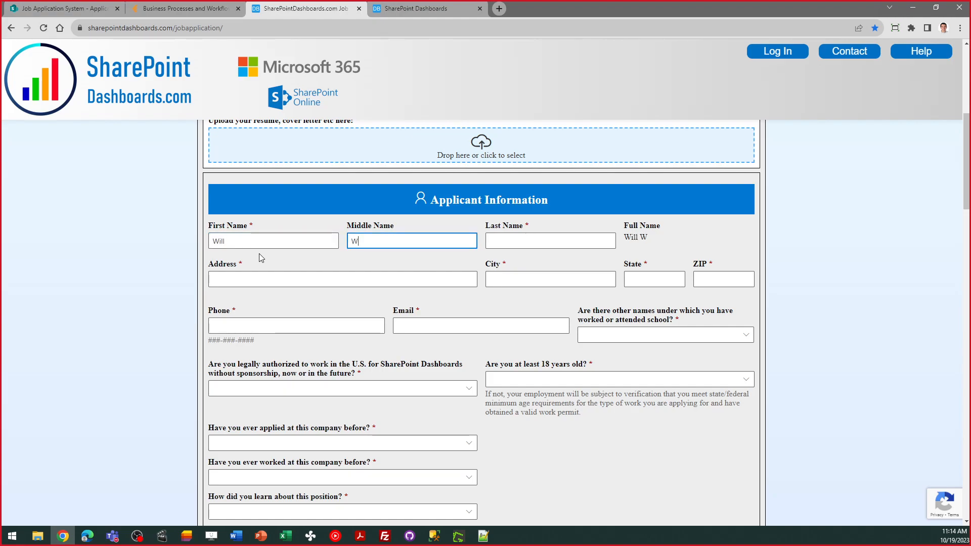
pyautogui.press('Tab')
# - Fill in the applicant's street address, city, state and ZIP code
pyautogui.press('Tab')
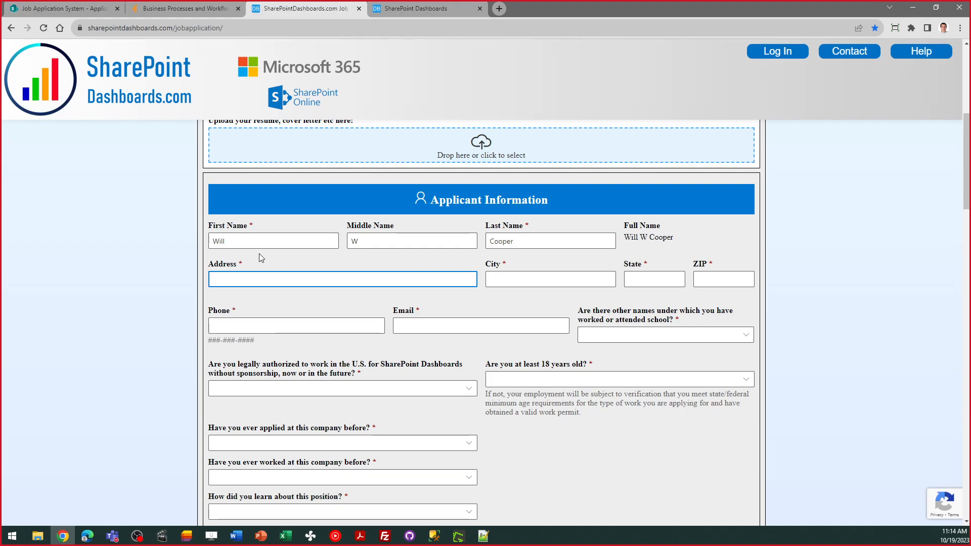
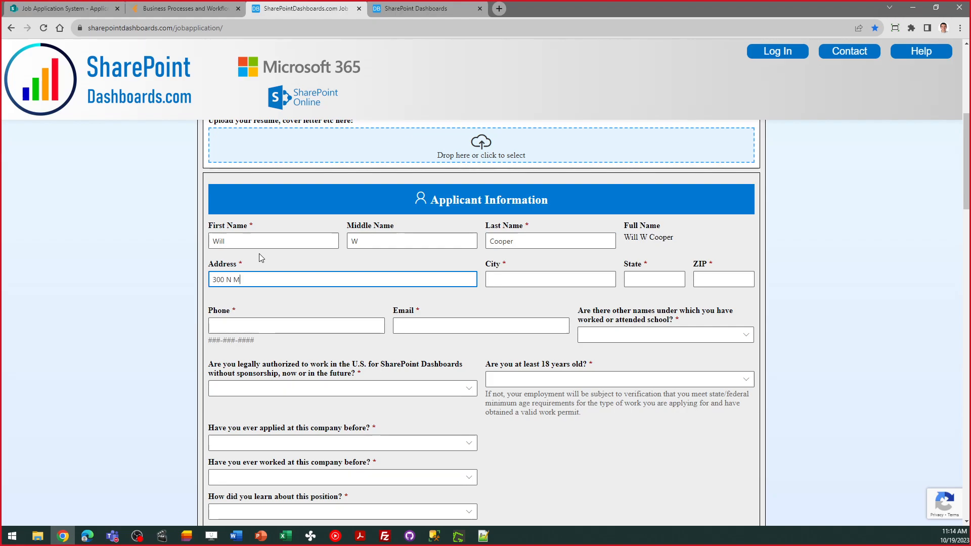
pyautogui.press('Tab')
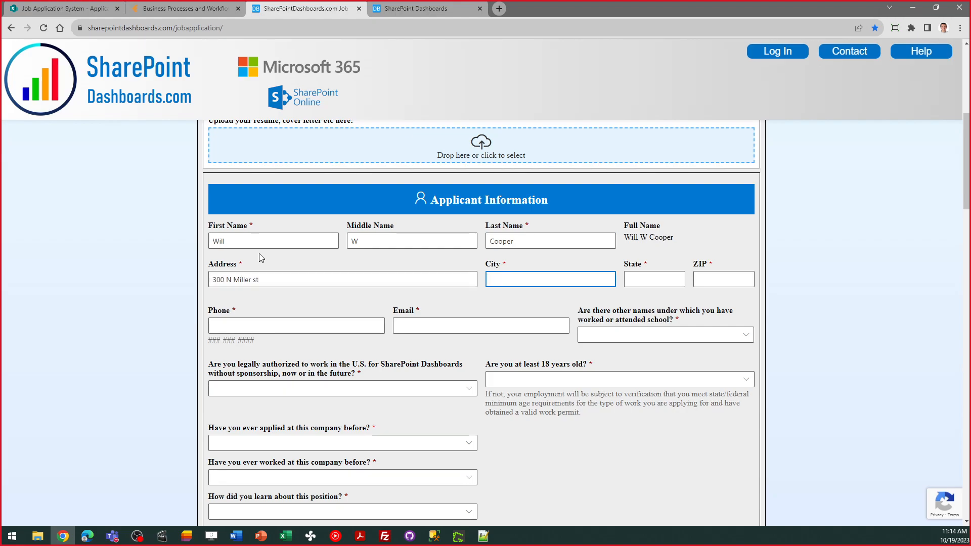
pyautogui.write('Winston Salem')
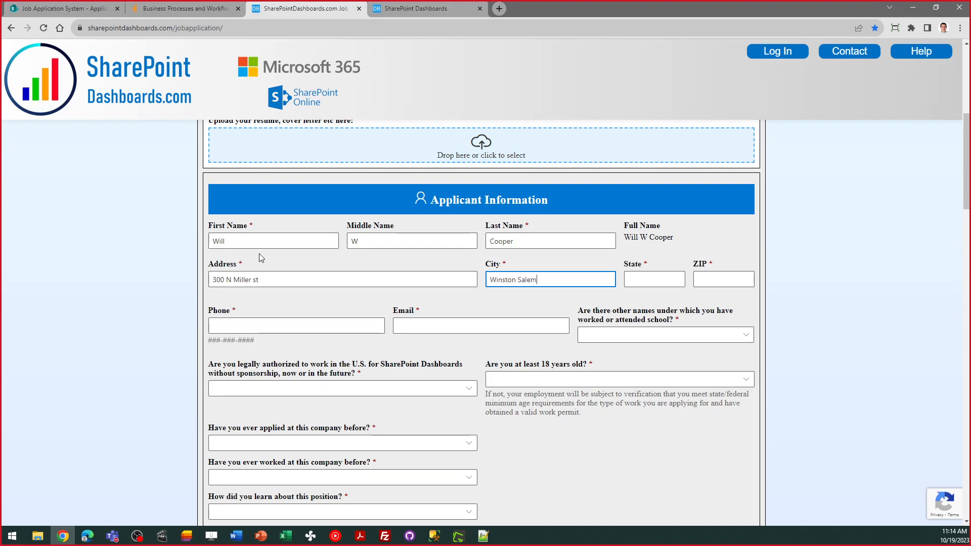
pyautogui.press('Tab')
pyautogui.write('NC')
pyautogui.press('Tab')
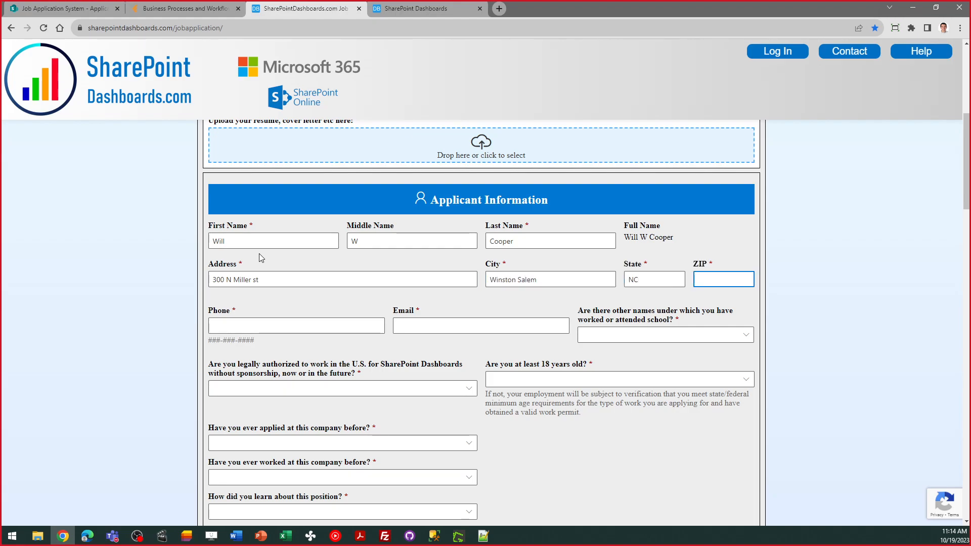
pyautogui.write('33333')
# - Enter the applicant's phone number and e-mail, and answer Yes to other names
pyautogui.press('Tab')
pyautogui.write('333-4')
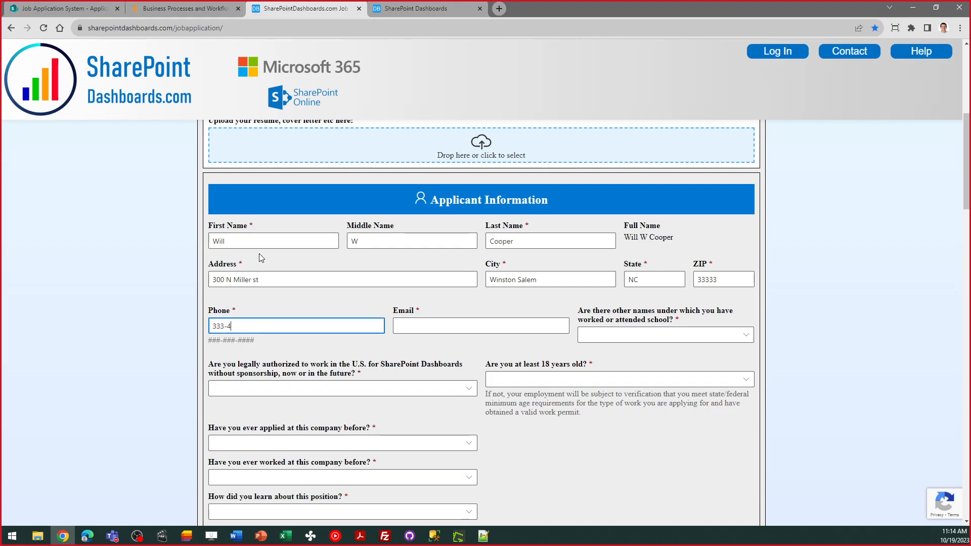
pyautogui.write('44-5555')
pyautogui.press('Tab')
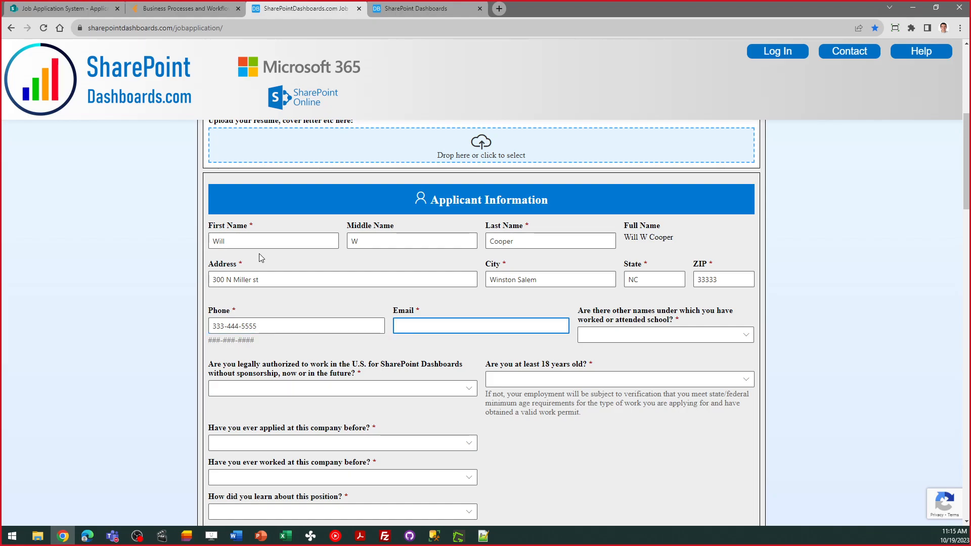
pyautogui.press('Tab')
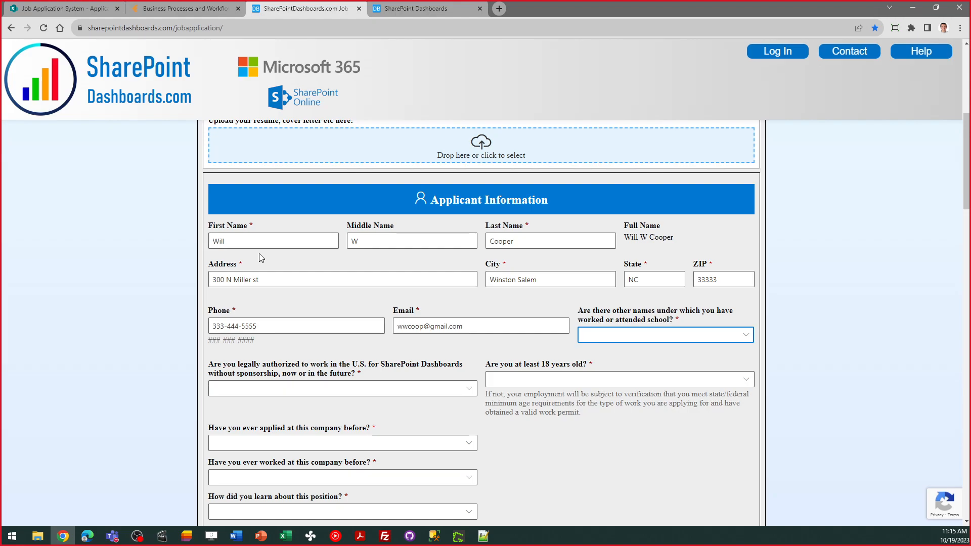
pyautogui.press('y')
pyautogui.press('Tab')
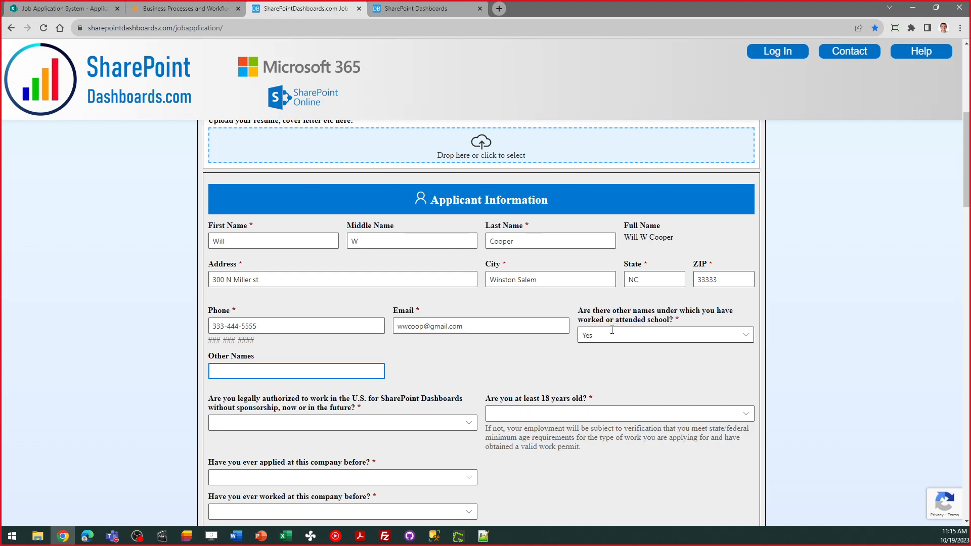
# - Set the other-names answer to No after toggling between Yes and No
pyautogui.click(613, 333)
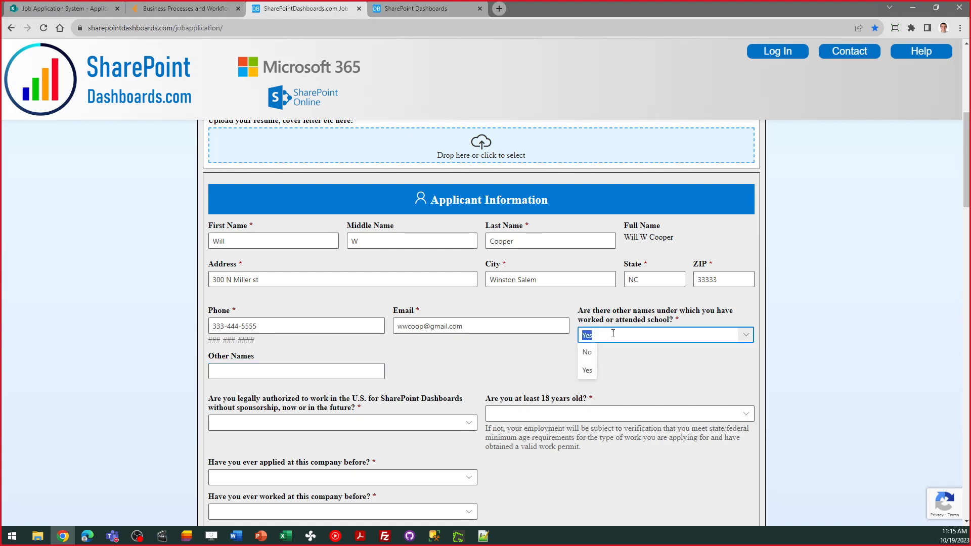
pyautogui.click(585, 352)
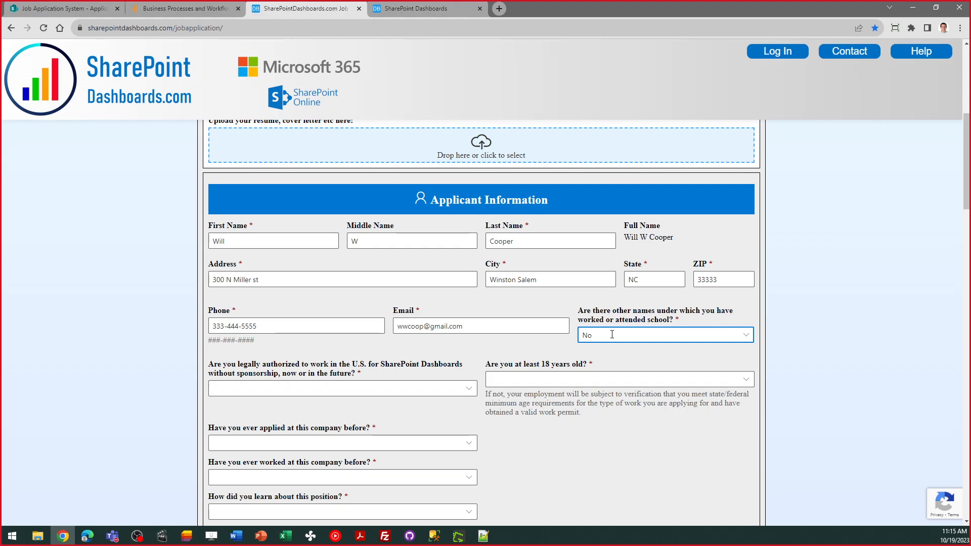
pyautogui.click(612, 334)
pyautogui.click(587, 371)
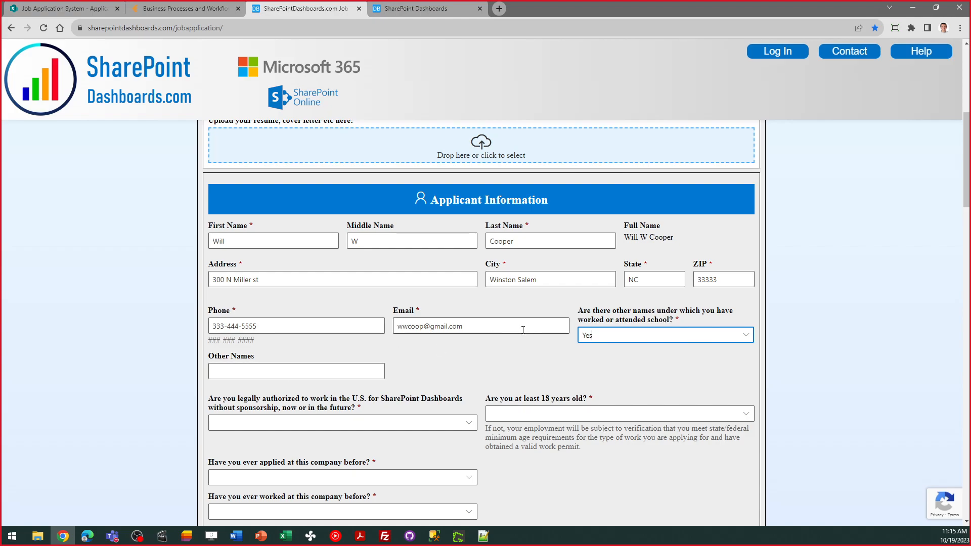
pyautogui.click(607, 334)
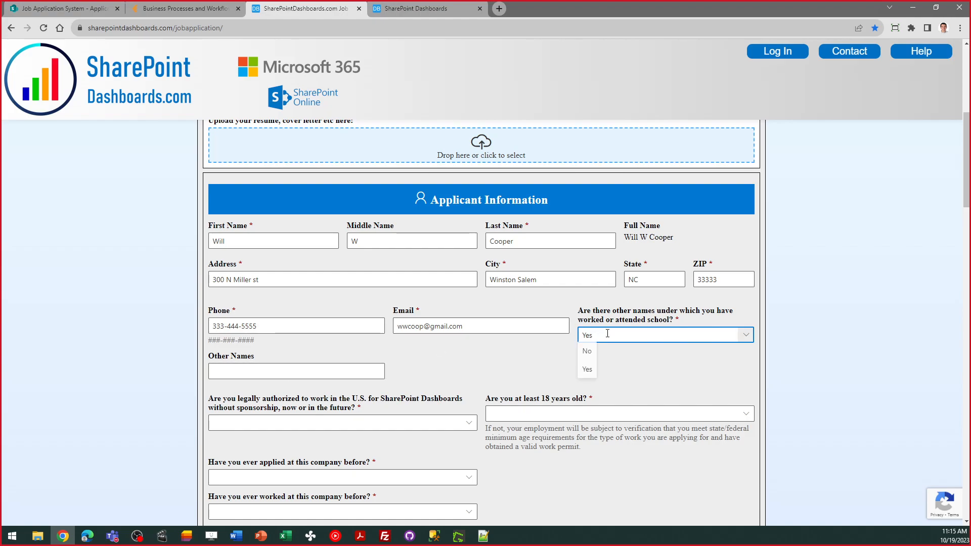
pyautogui.click(585, 358)
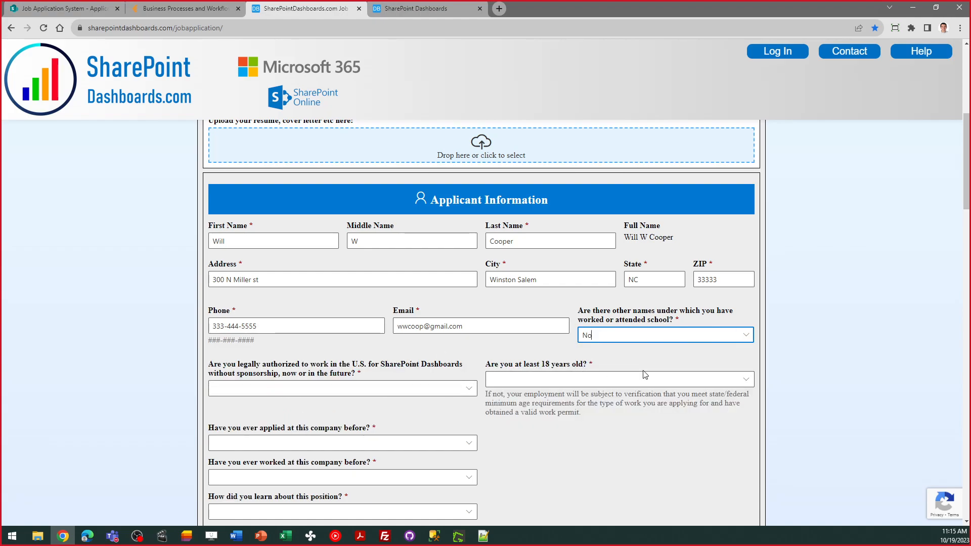
# - Answer Yes to U.S. work authorization and No to being at least 18
pyautogui.scroll(-2, 967, 191)
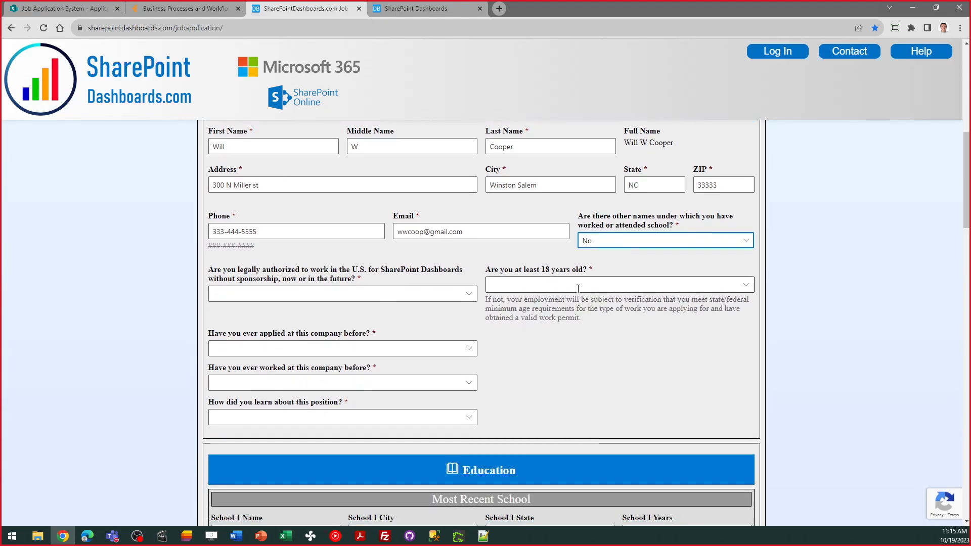
pyautogui.click(471, 295)
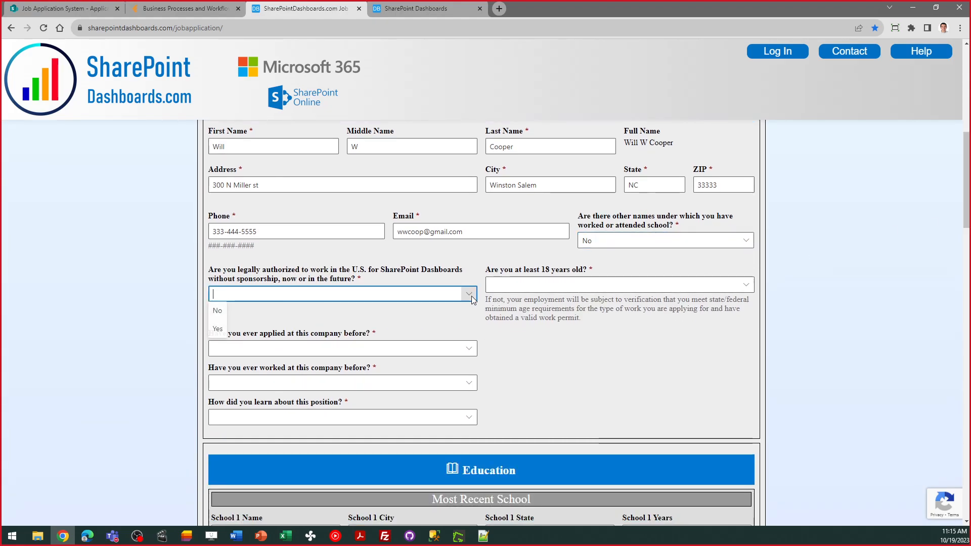
pyautogui.click(217, 329)
pyautogui.click(556, 285)
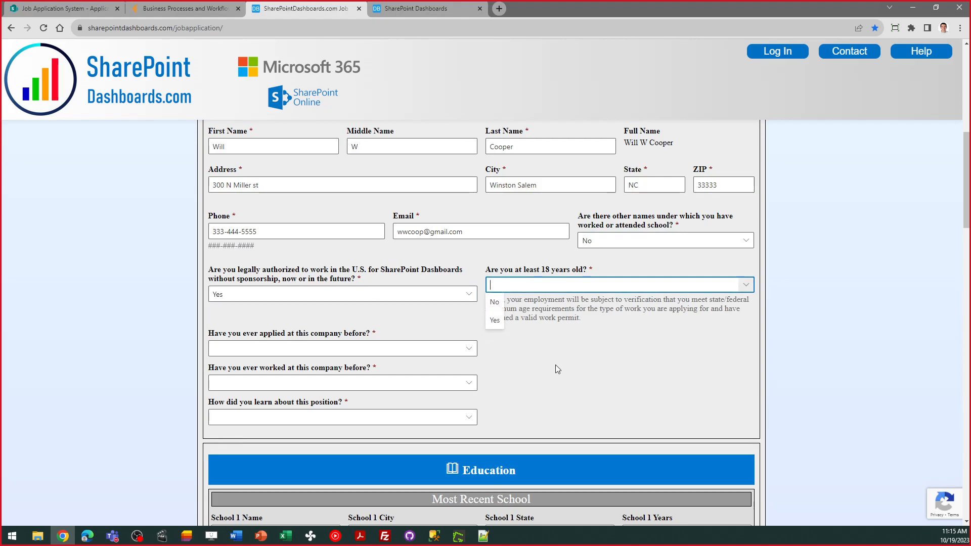
pyautogui.click(495, 301)
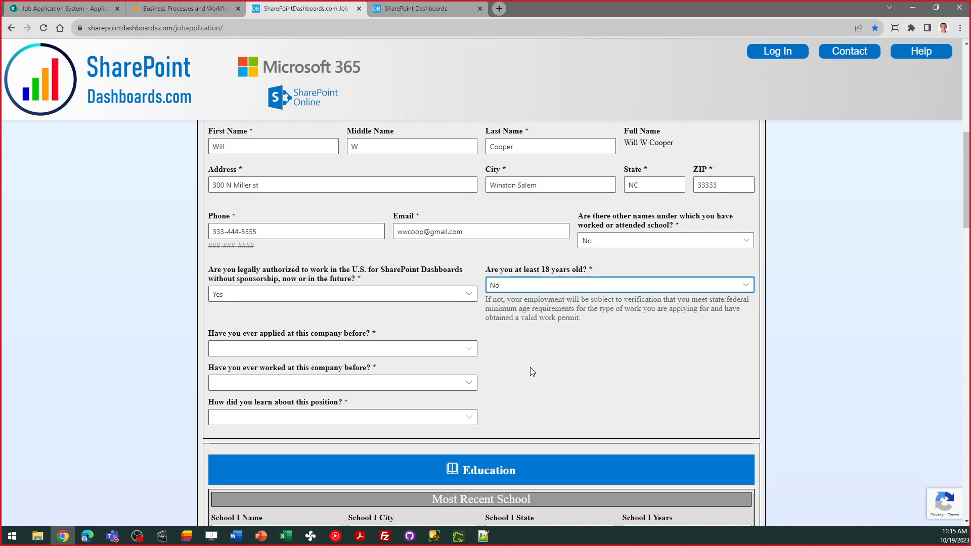
# - Set applied-before to No, after testing Yes to reveal the conditional apply-date question
pyautogui.click(469, 351)
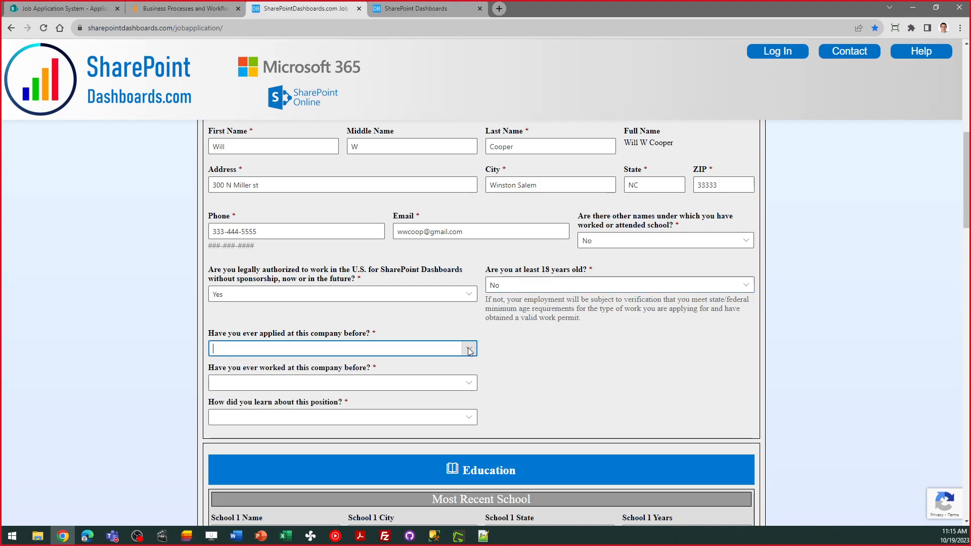
pyautogui.write('No')
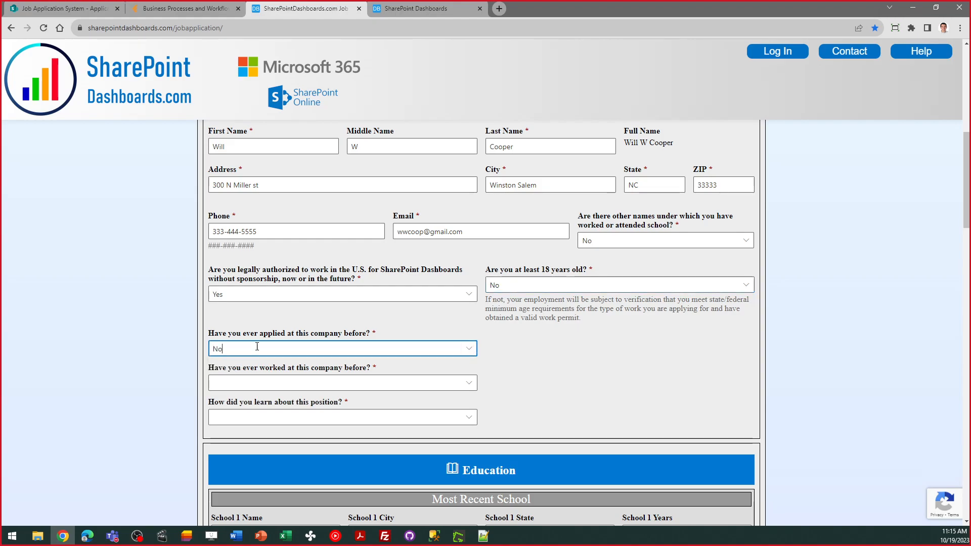
pyautogui.click(469, 348)
pyautogui.click(461, 364)
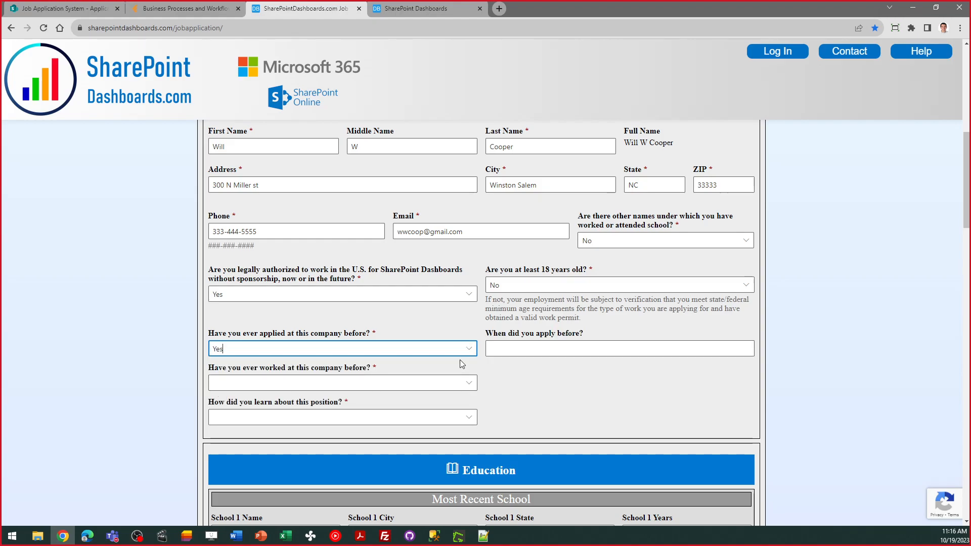
pyautogui.click(492, 348)
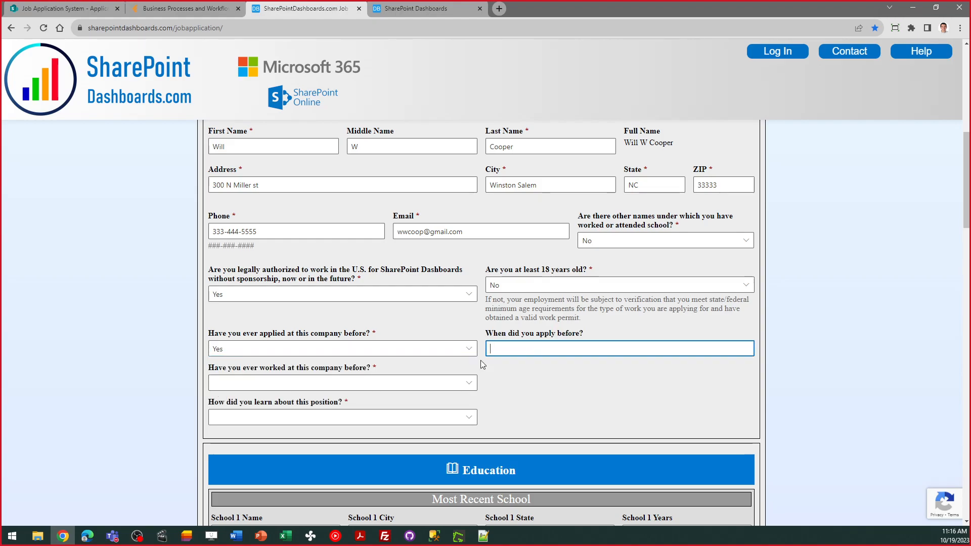
pyautogui.moveTo(587, 335); pyautogui.dragTo(472, 361)
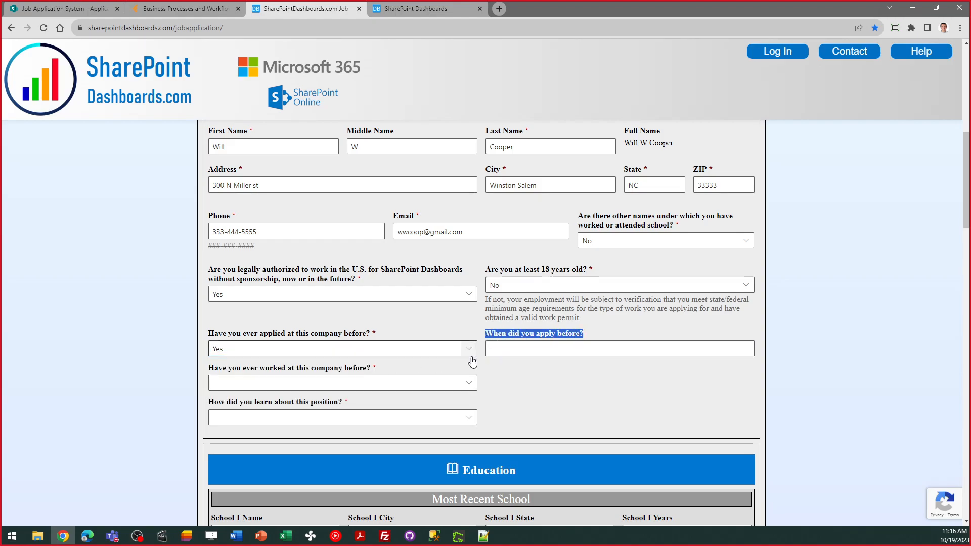
pyautogui.click(461, 349)
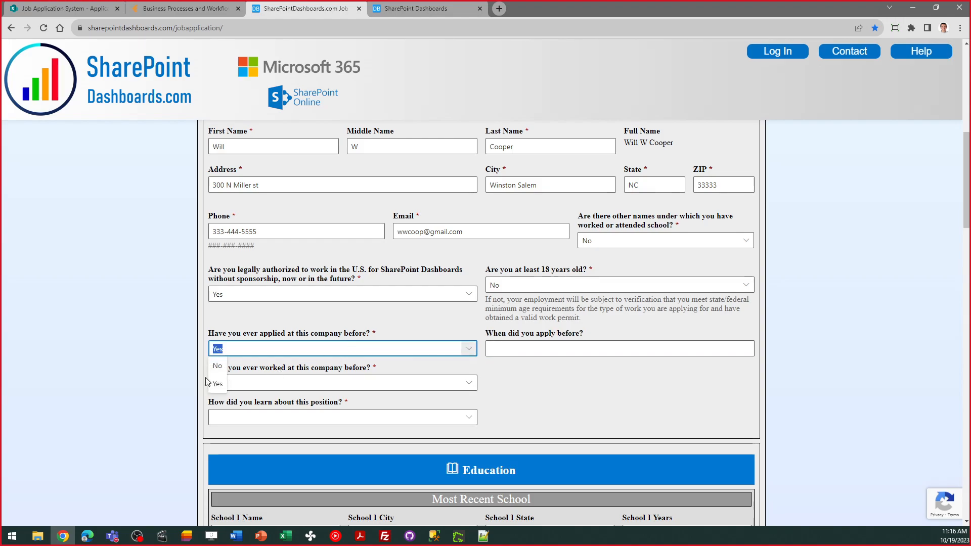
pyautogui.click(218, 365)
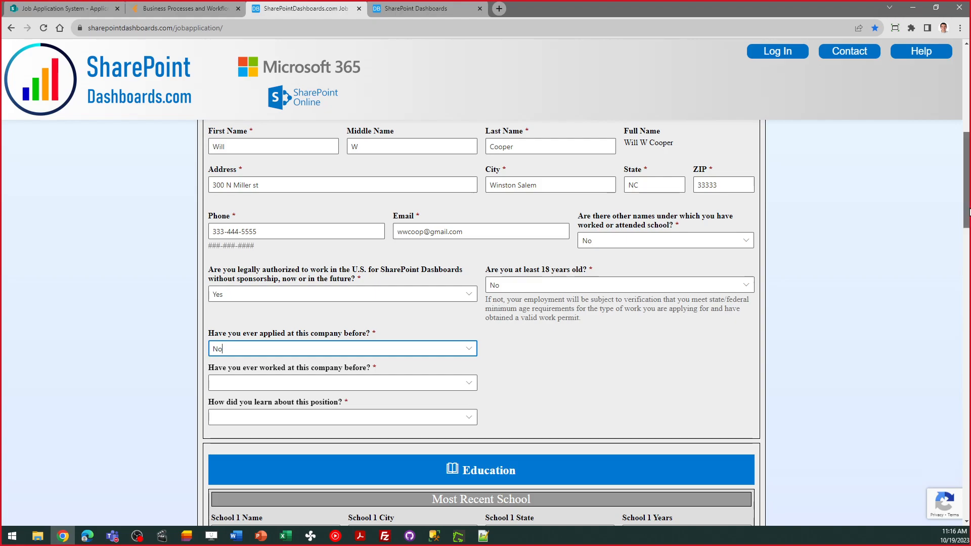
pyautogui.moveTo(969, 212); pyautogui.dragTo(970, 277)
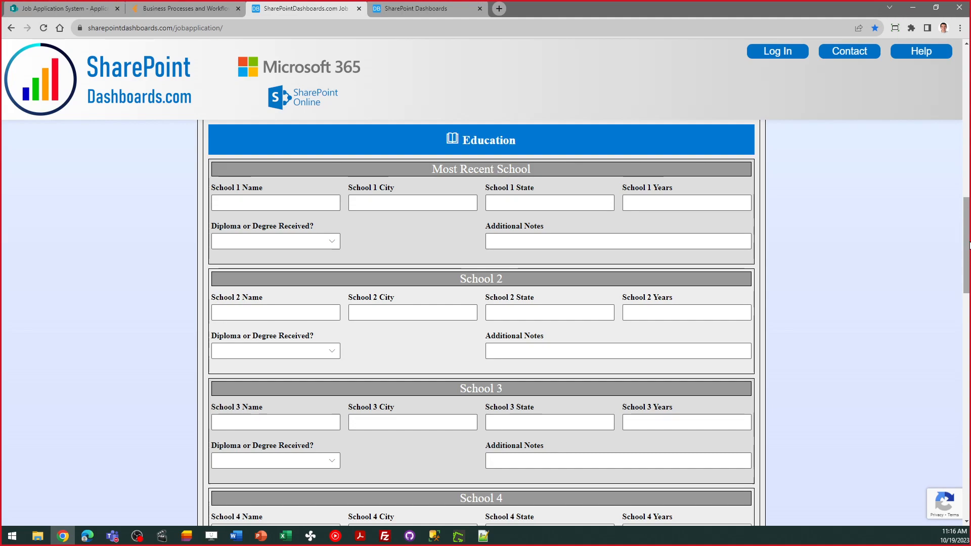
# - Scroll past Education and Employment History down to the Applicant Signature field
pyautogui.scroll(-1, 969, 245)
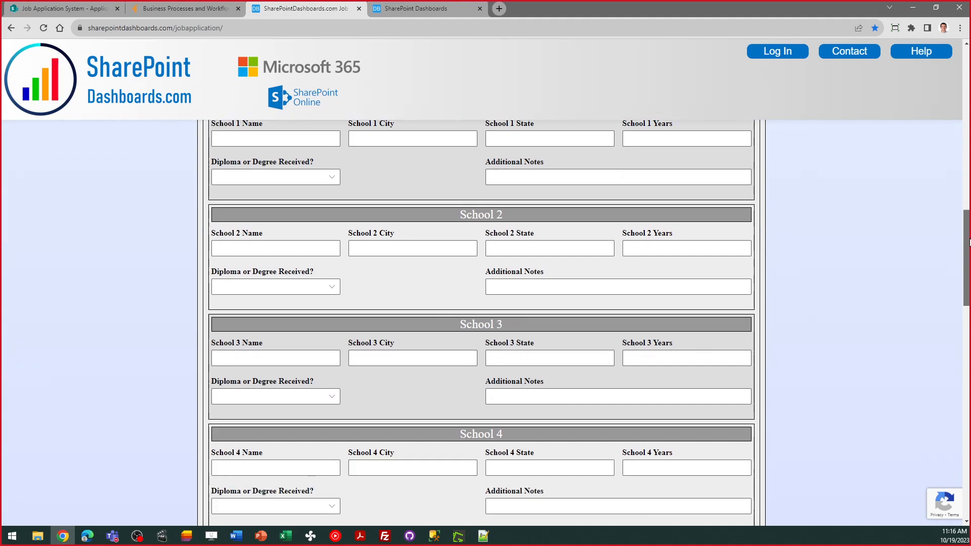
pyautogui.moveTo(969, 242); pyautogui.dragTo(969, 308)
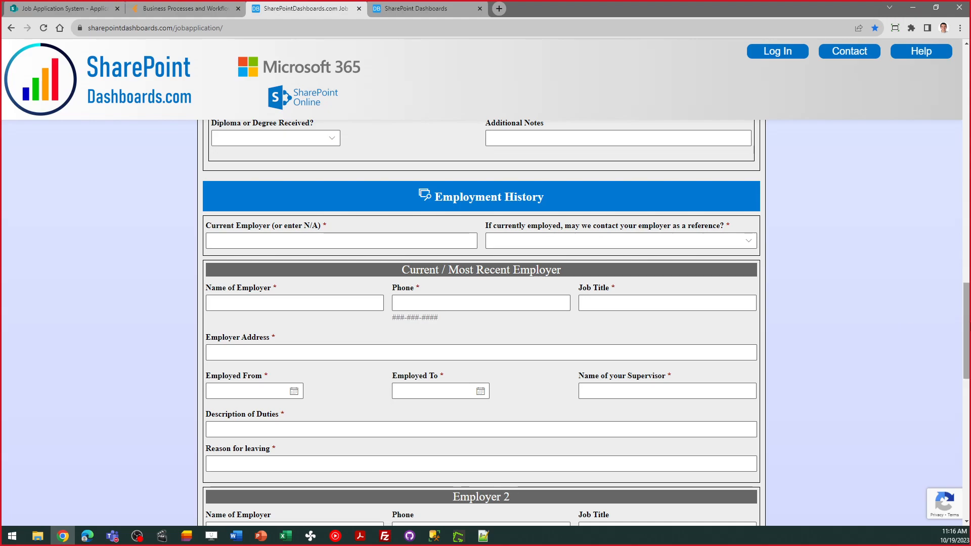
pyautogui.scroll(-3, 640, 349)
pyautogui.scroll(-6, 481, 324)
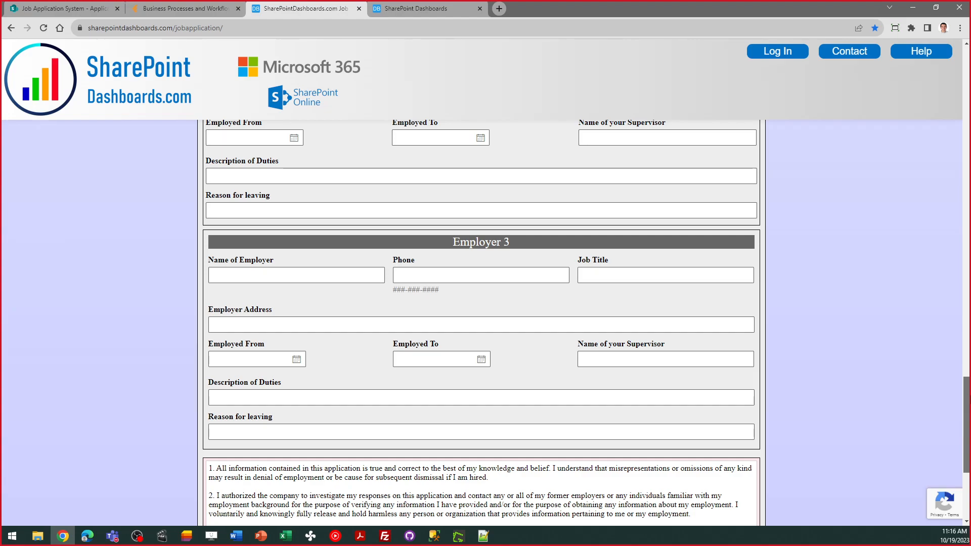
pyautogui.scroll(-5, 485, 324)
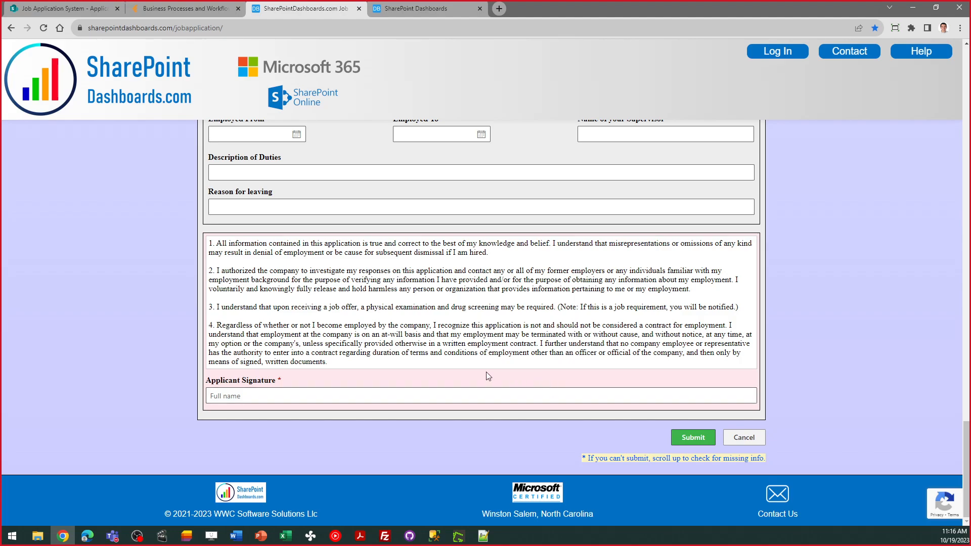
# - Type the applicant's full name in the signature box and draw a signature on the pad
pyautogui.click(284, 397)
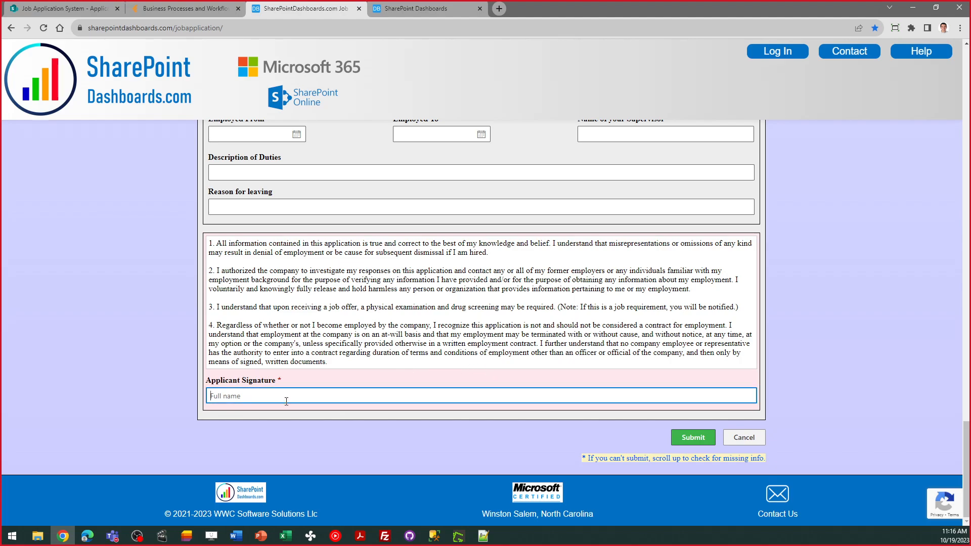
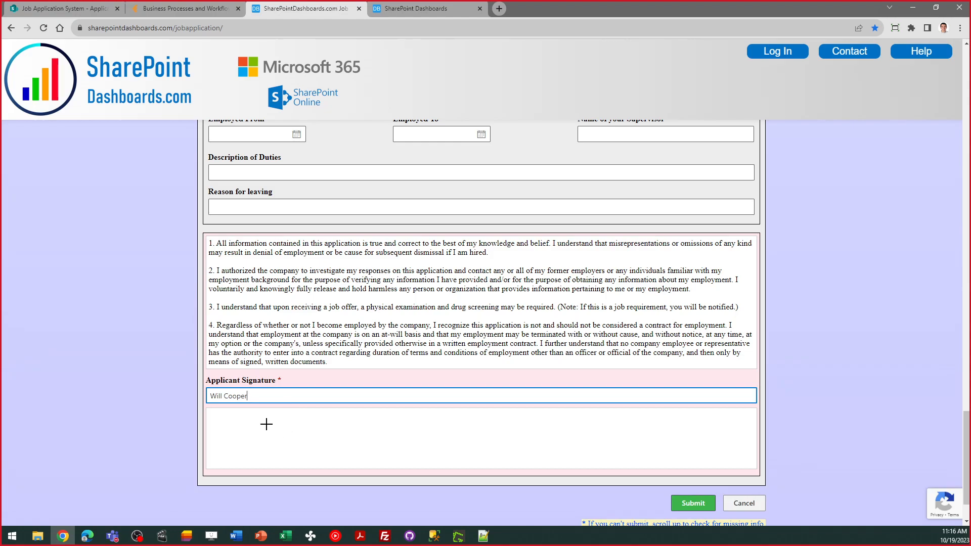
pyautogui.moveTo(242, 419)
pyautogui.mouseDown()
pyautogui.moveTo(248, 449)
pyautogui.moveTo(279, 446)
pyautogui.moveTo(297, 417)
pyautogui.moveTo(330, 440)
pyautogui.moveTo(381, 411)
pyautogui.moveTo(386, 445)
pyautogui.moveTo(414, 447)
pyautogui.mouseUp()
pyautogui.moveTo(356, 426); pyautogui.dragTo(373, 424)
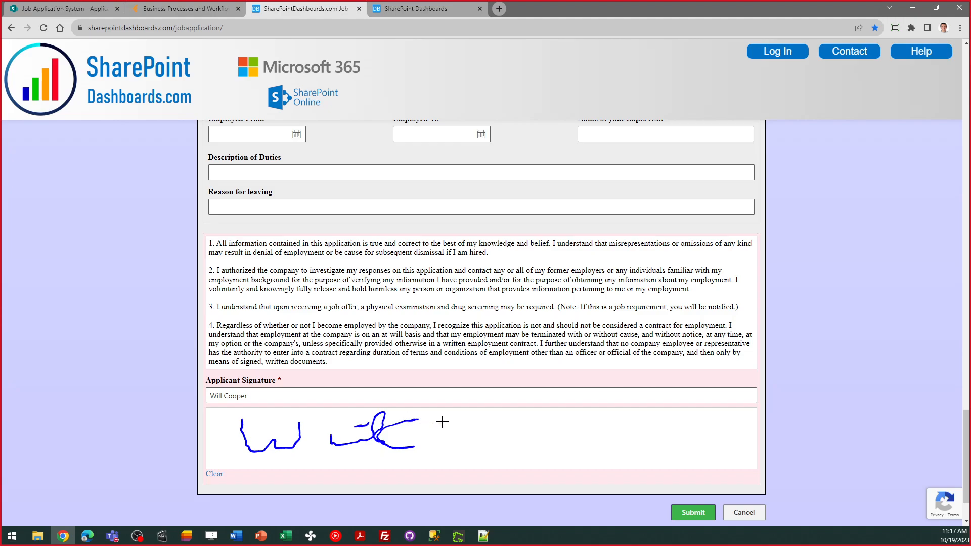
pyautogui.scroll(-2, 966, 454)
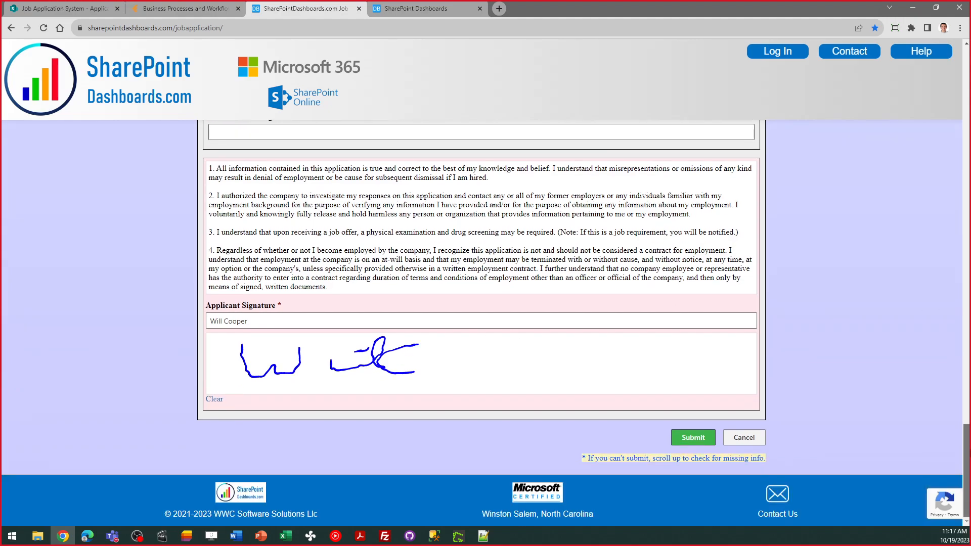
# - Submit the application, then return to the Job Application System Applicants list
pyautogui.click(692, 438)
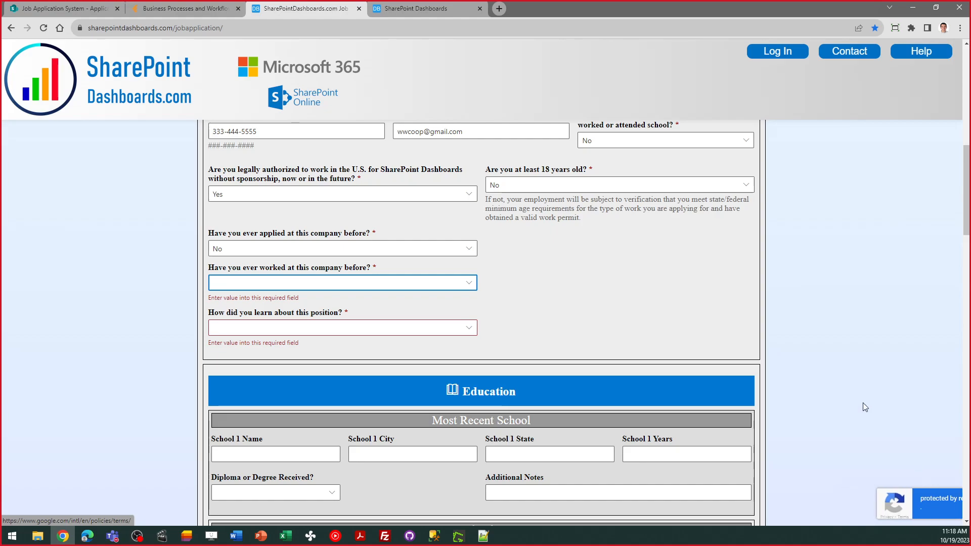
pyautogui.click(176, 10)
pyautogui.click(90, 7)
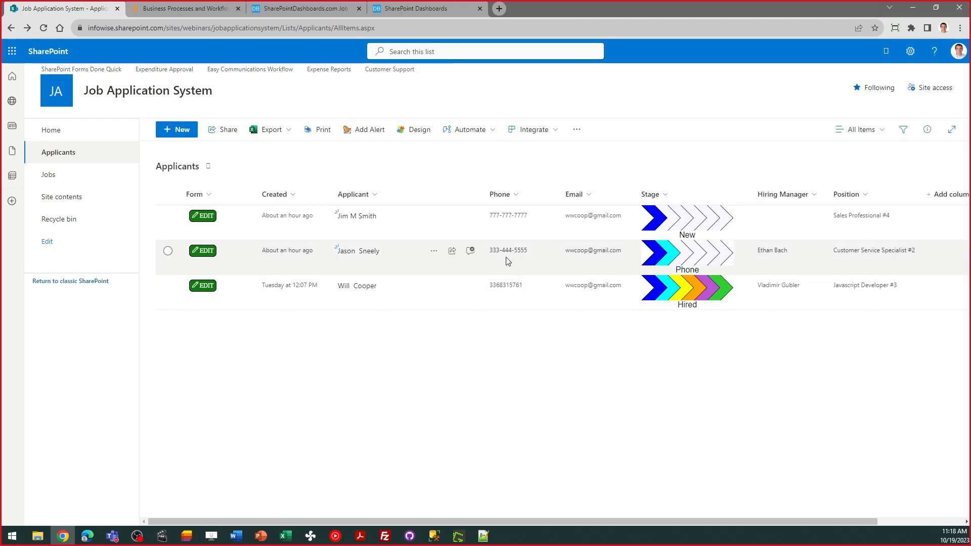
# - Open the first applicant's record using the green EDIT button on the first row
pyautogui.click(207, 218)
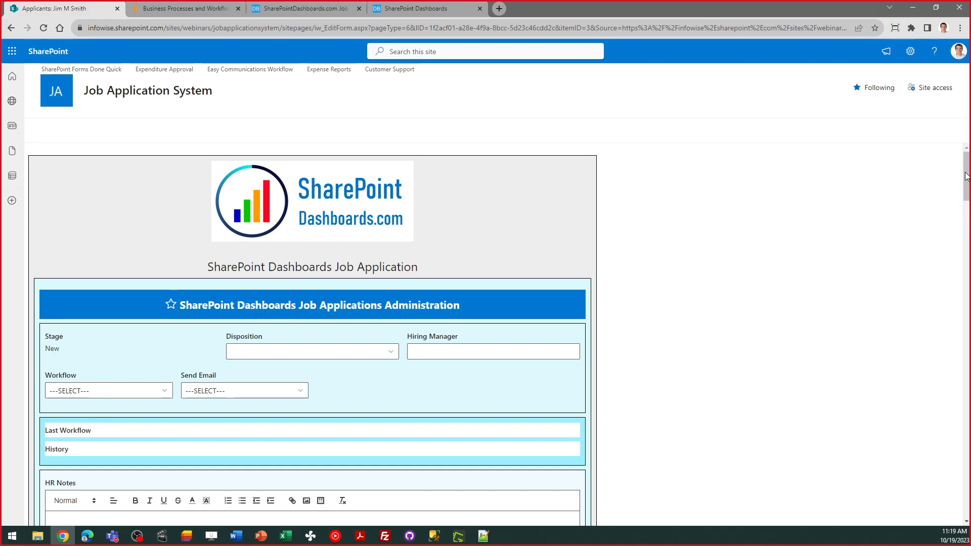
# - Check the Disposition options without choosing, then open the Workflow stage actions list
pyautogui.scroll(-3, 966, 176)
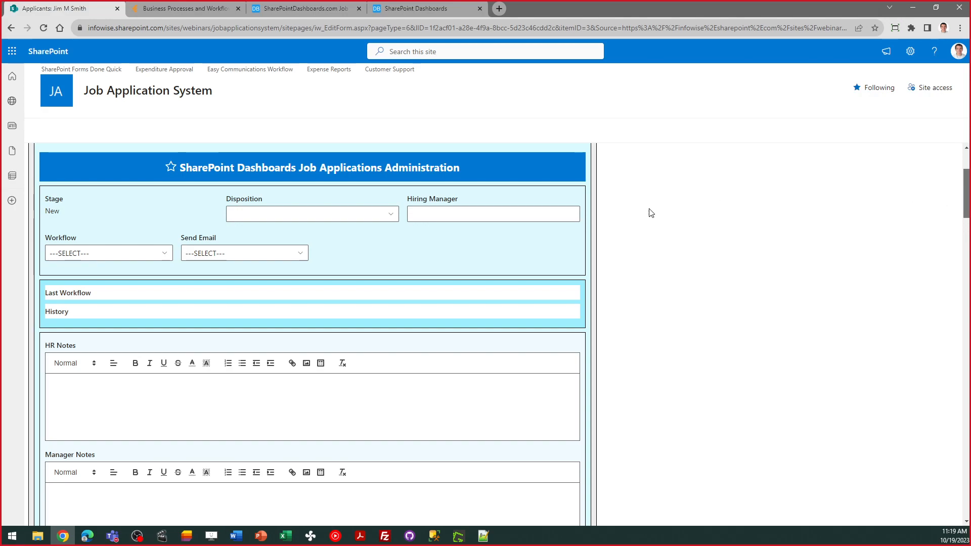
pyautogui.click(390, 215)
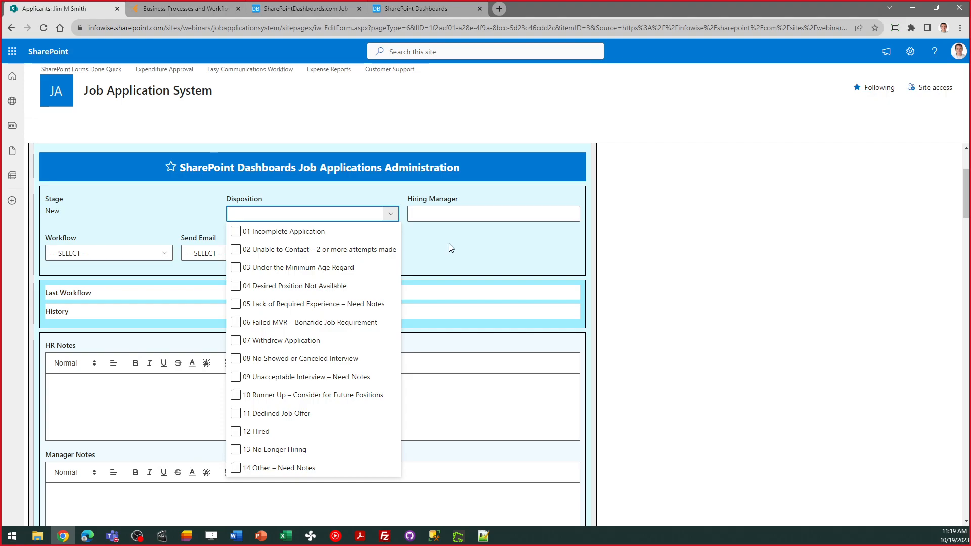
pyautogui.press('Escape')
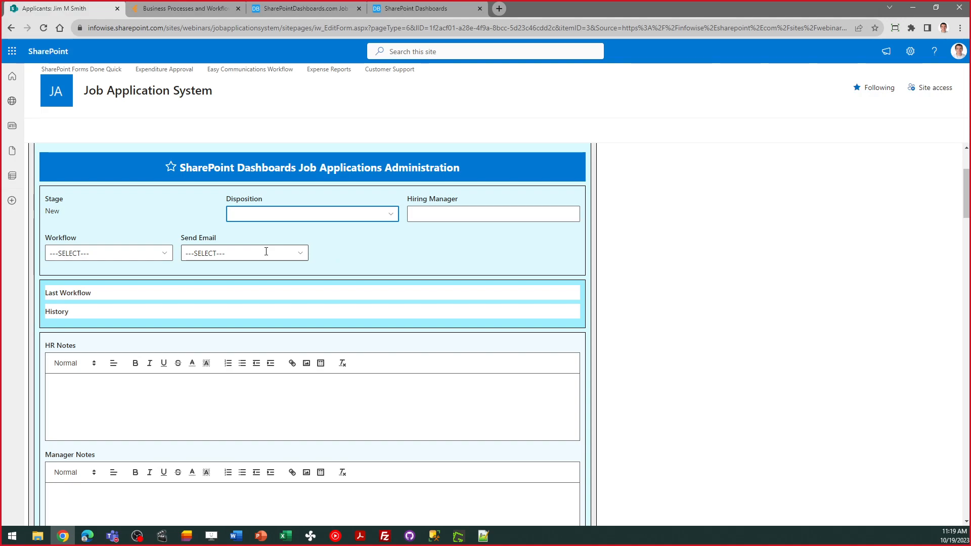
pyautogui.click(166, 258)
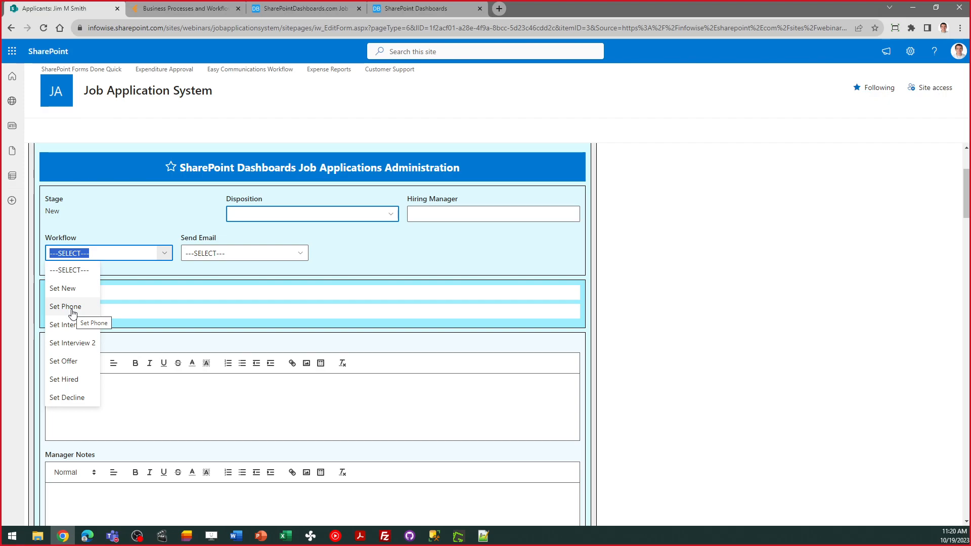
# - Run the Set Phone workflow with the note 'Ready for a phone screen'
pyautogui.click(73, 310)
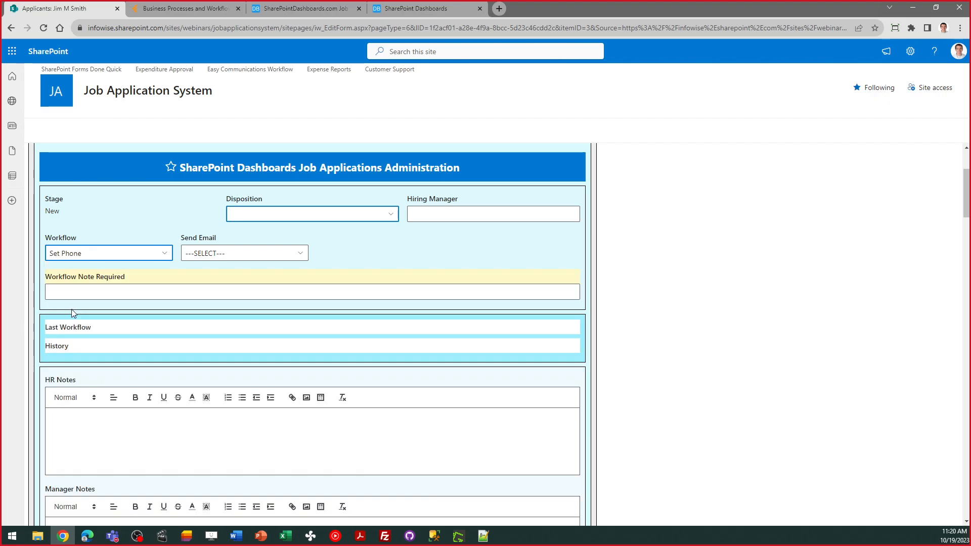
pyautogui.click(114, 293)
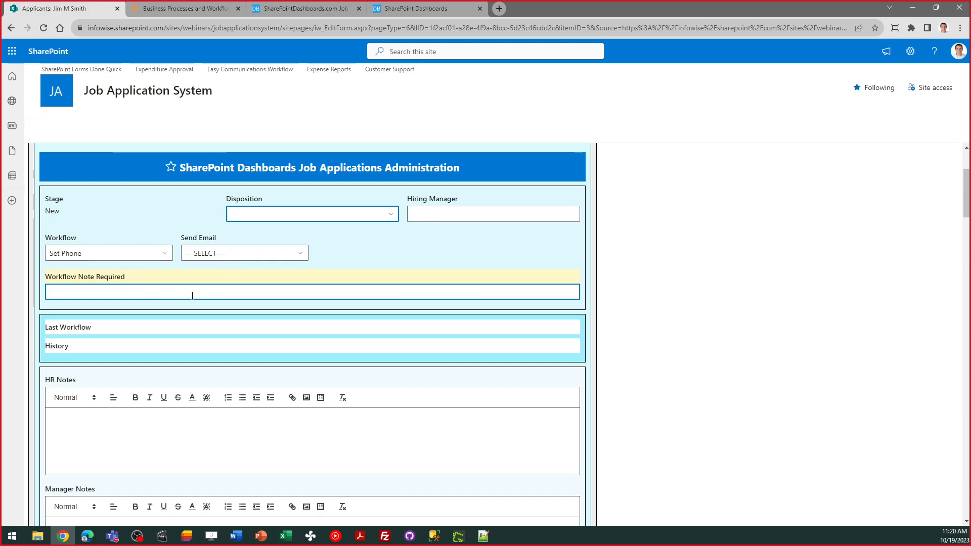
pyautogui.write('Ready fo')
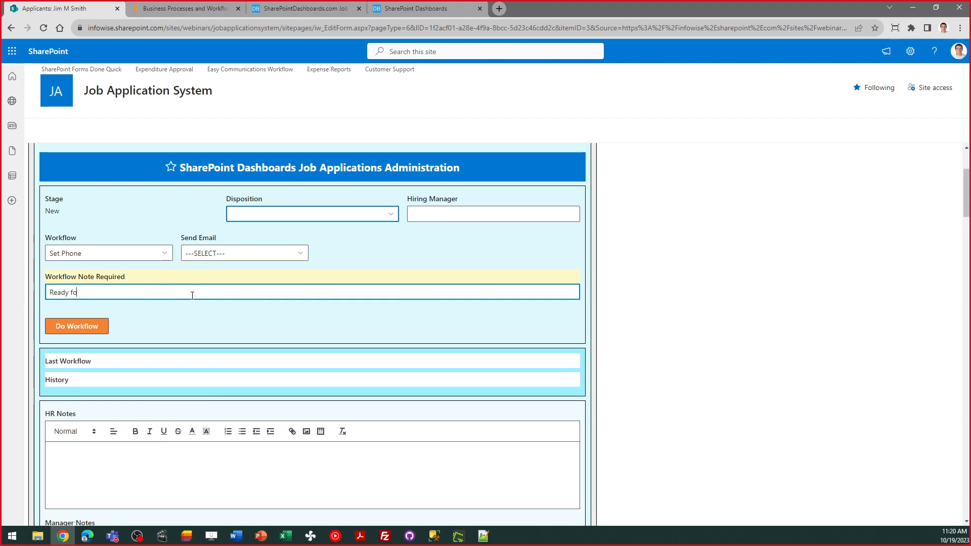
pyautogui.write('r a phone screen')
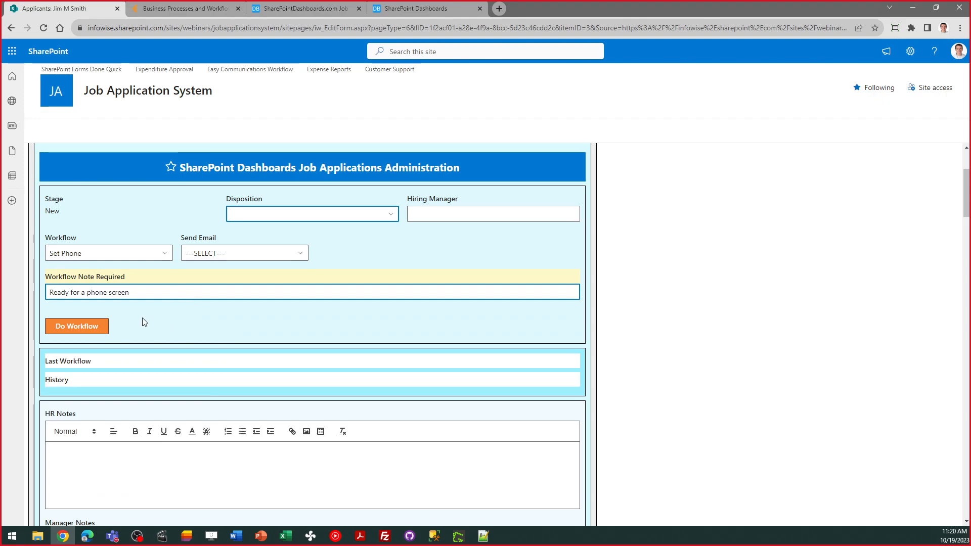
pyautogui.click(91, 326)
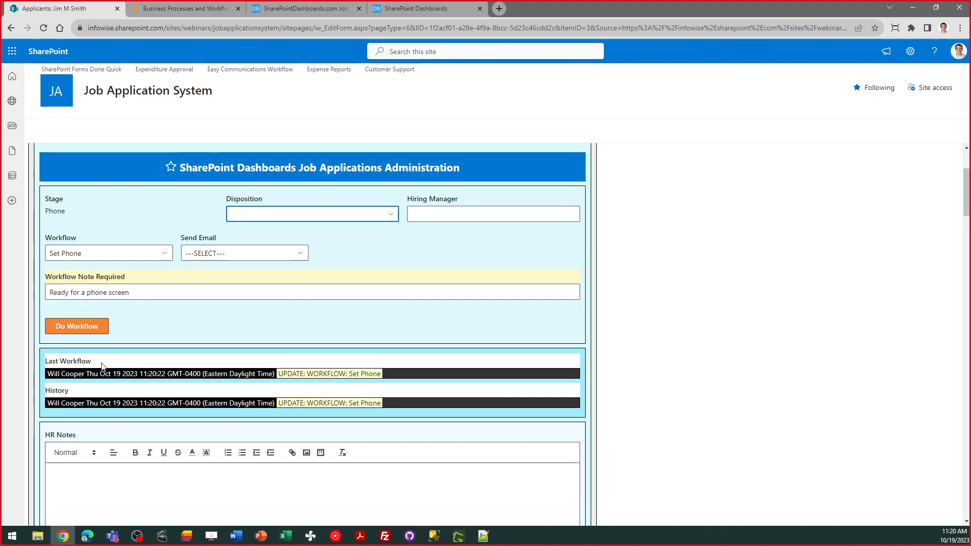
pyautogui.moveTo(91, 362); pyautogui.dragTo(42, 369)
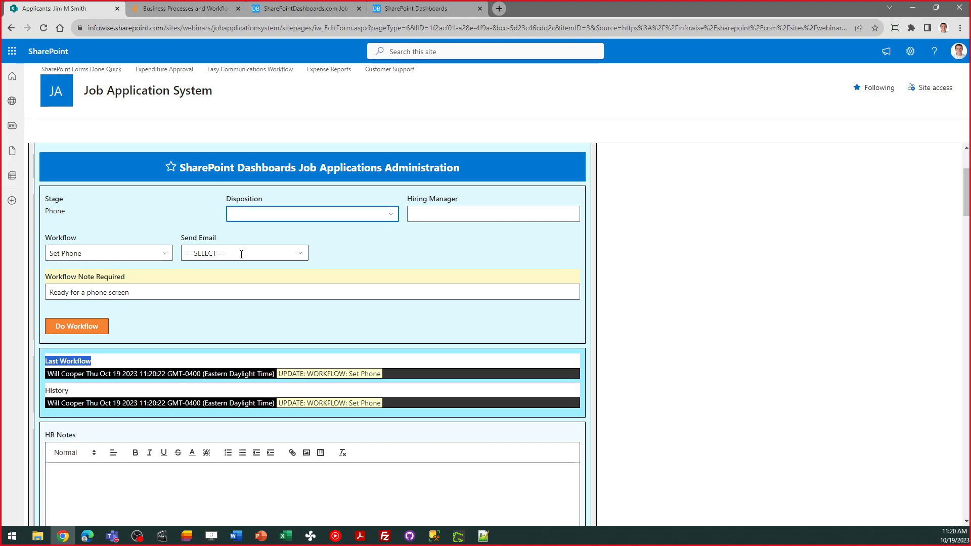
# - Send the applicant the Phone Screen email from the Send Email dropdown
pyautogui.click(241, 254)
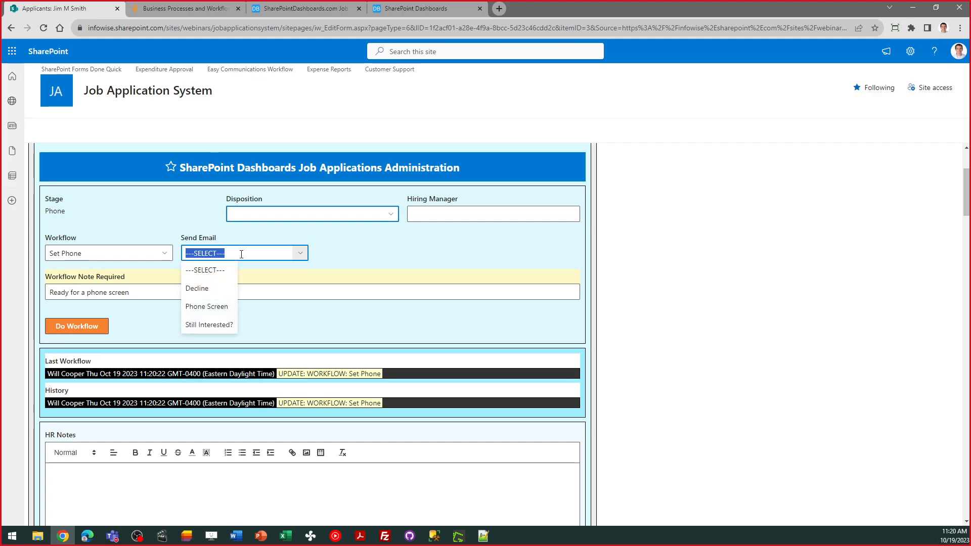
pyautogui.click(230, 306)
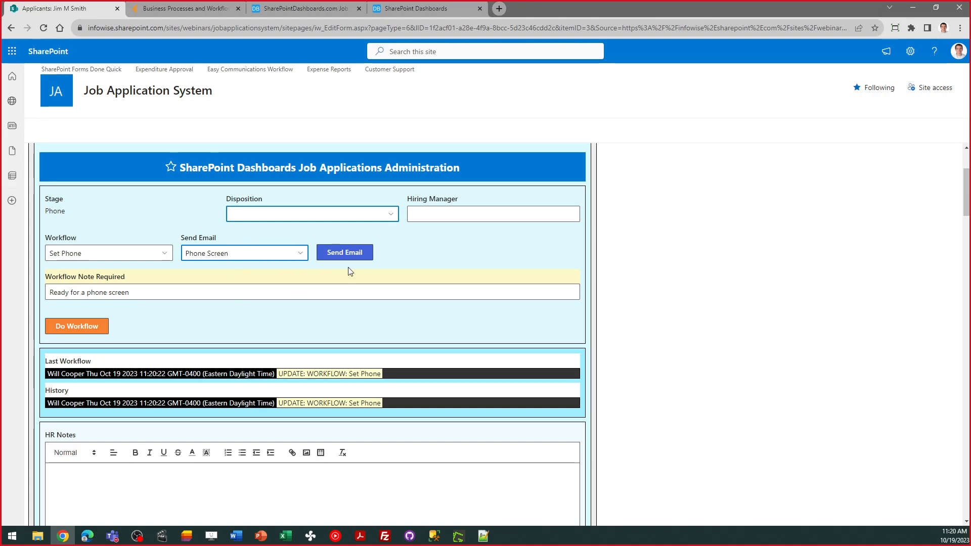
pyautogui.click(337, 259)
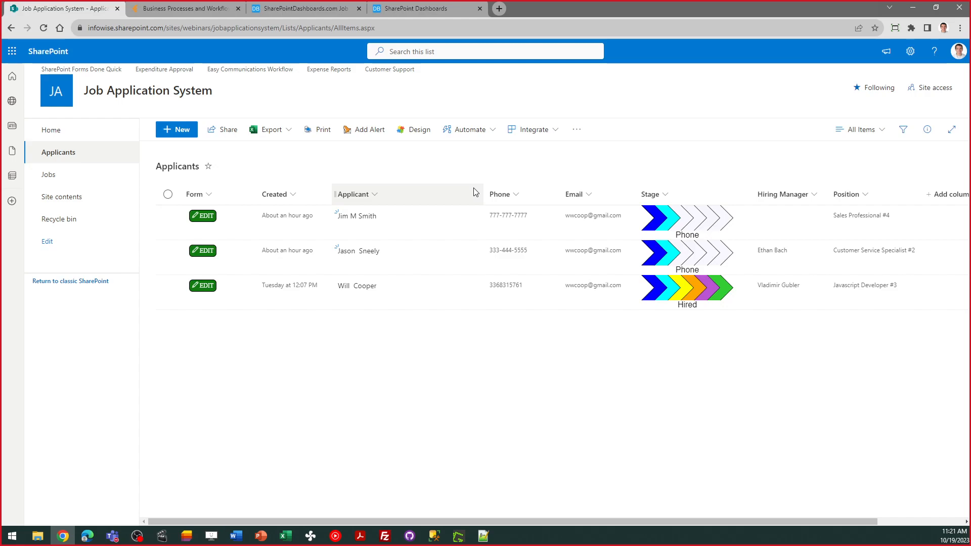
# - Check the first applicant's History for the Phone Screen email, cancel, and open Jobs
pyautogui.click(207, 221)
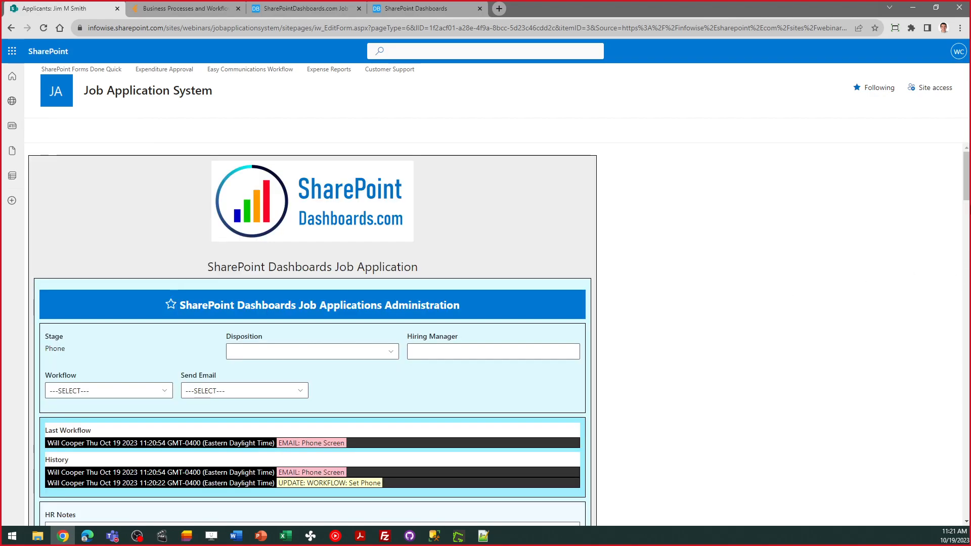
pyautogui.moveTo(966, 188); pyautogui.dragTo(969, 217)
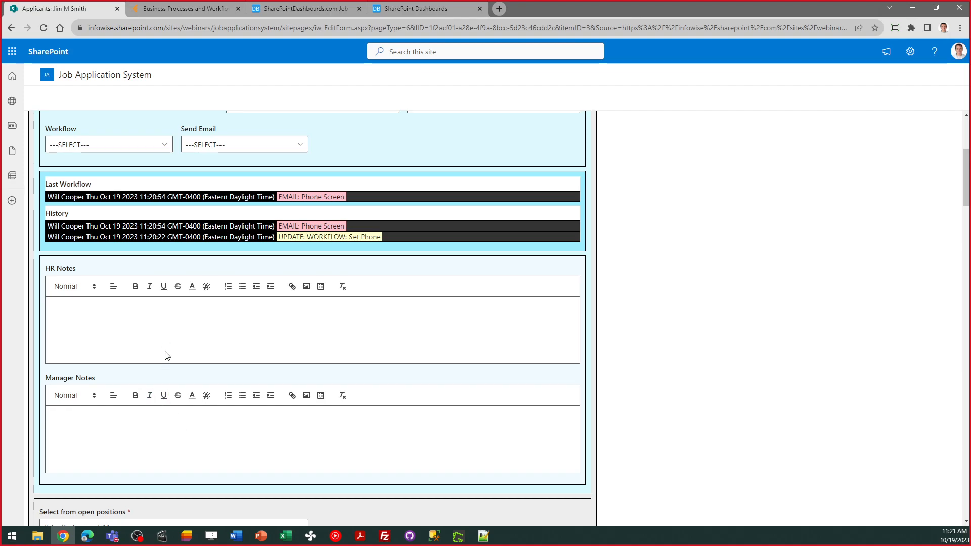
pyautogui.click(162, 314)
pyautogui.click(128, 457)
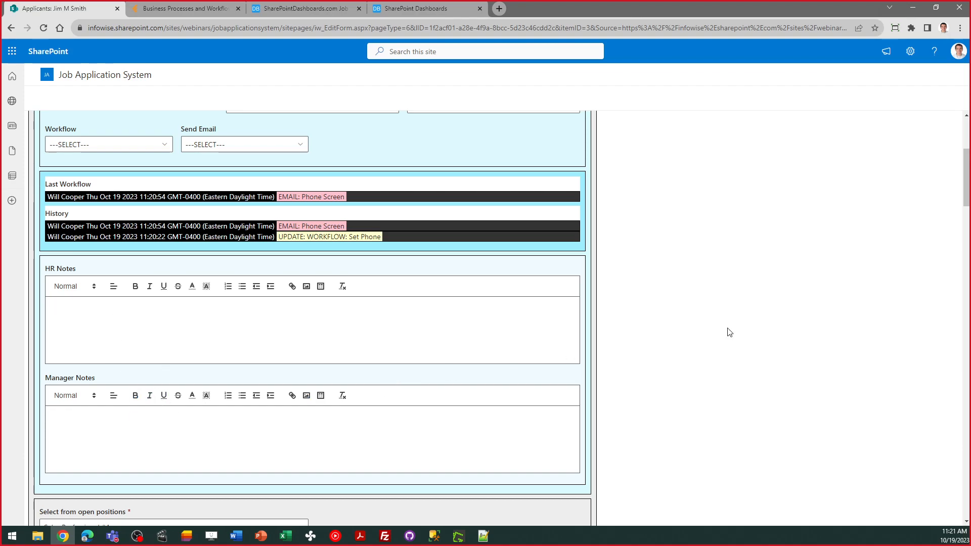
pyautogui.moveTo(967, 158); pyautogui.dragTo(967, 241)
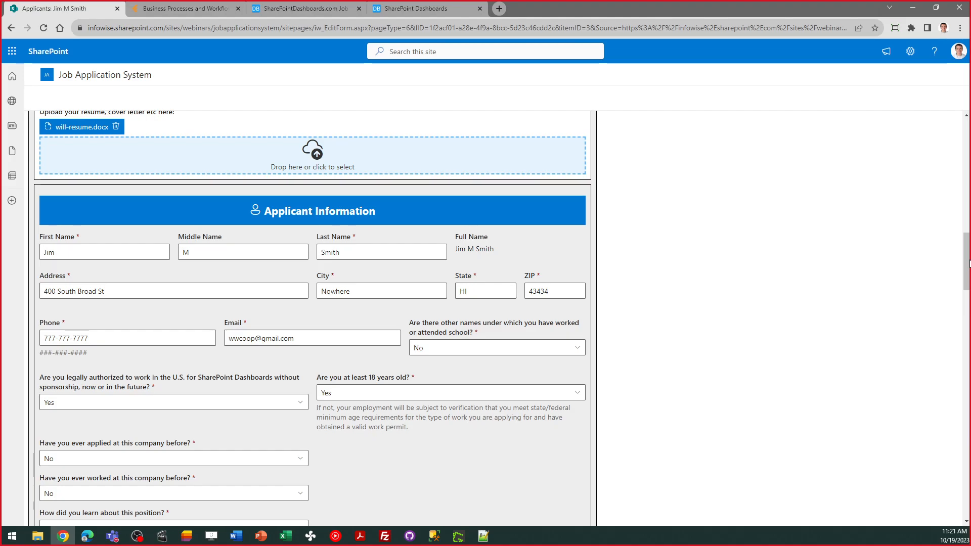
pyautogui.scroll(-2, 313, 318)
pyautogui.moveTo(969, 272); pyautogui.dragTo(969, 484)
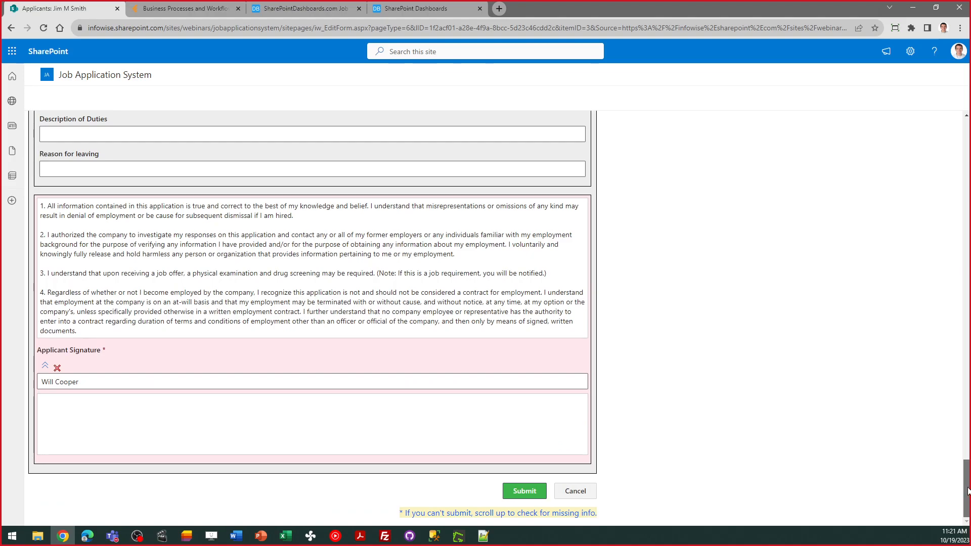
pyautogui.click(575, 492)
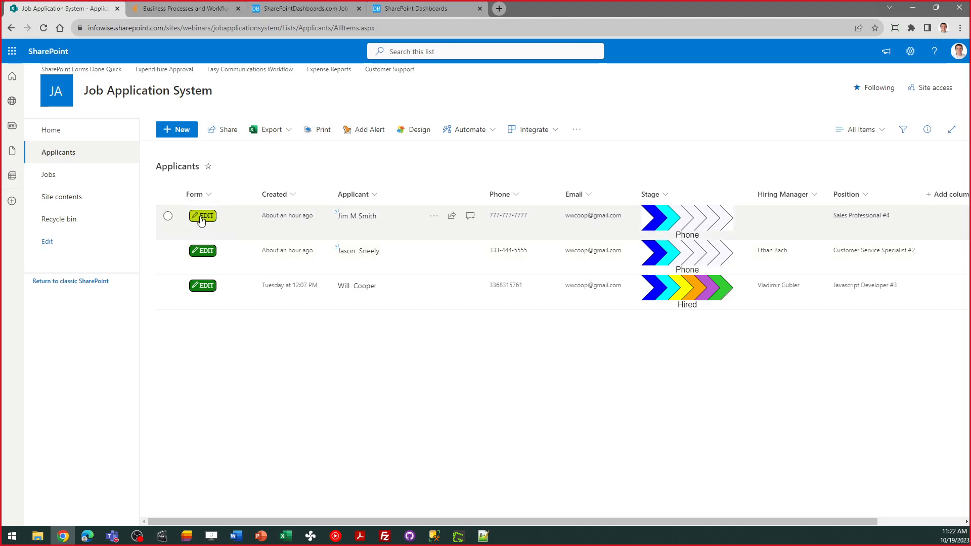
pyautogui.click(45, 178)
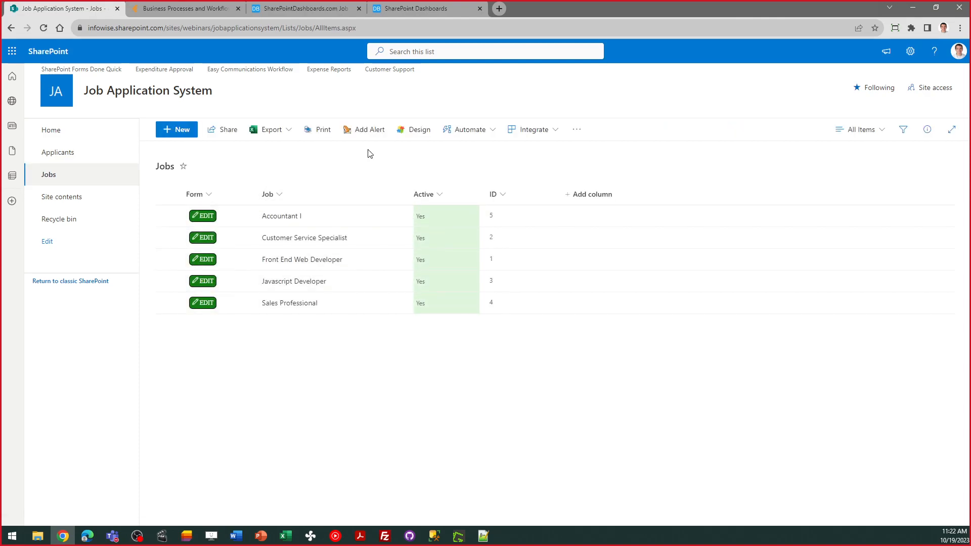
# - Switch the Accountant I job's Active toggle off and save it
pyautogui.click(207, 220)
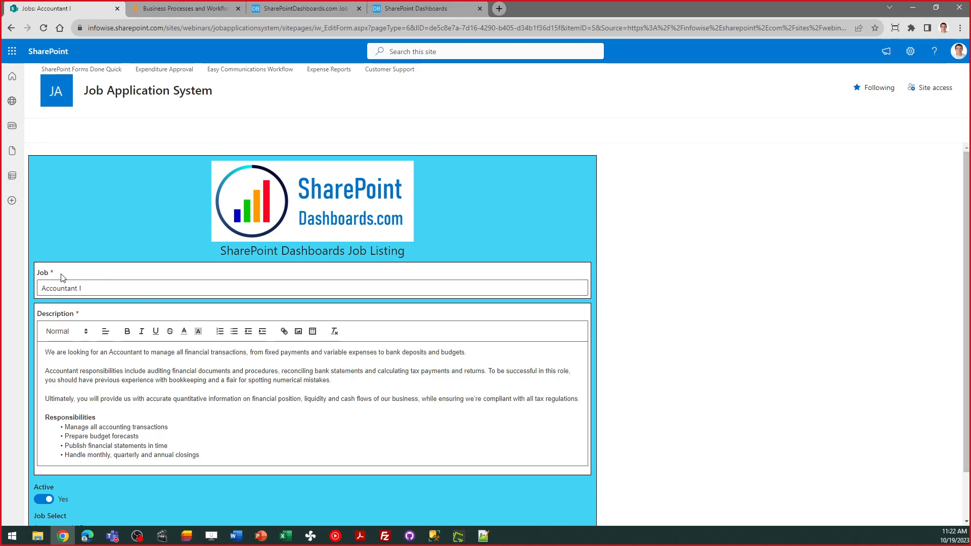
pyautogui.moveTo(63, 277); pyautogui.dragTo(41, 273)
pyautogui.click(132, 390)
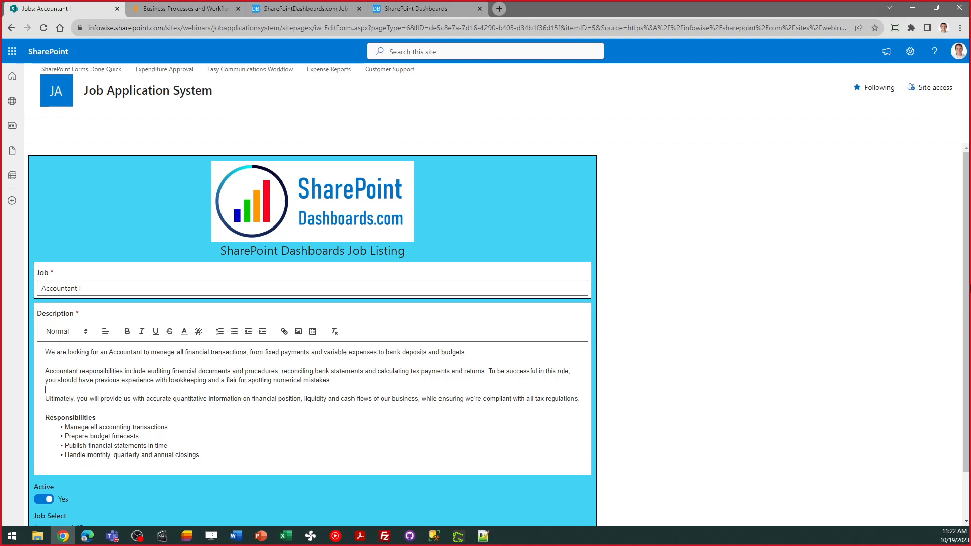
pyautogui.scroll(-1, 965, 354)
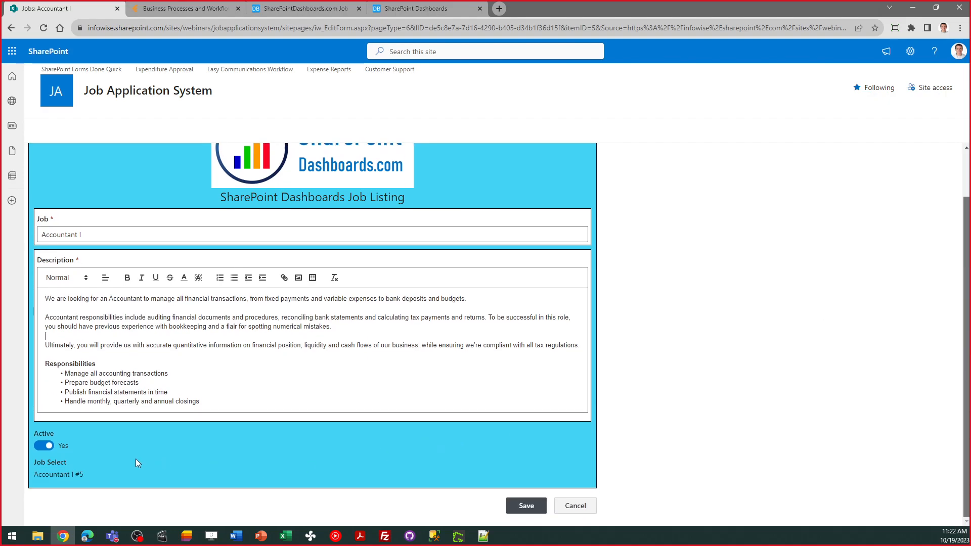
pyautogui.click(44, 445)
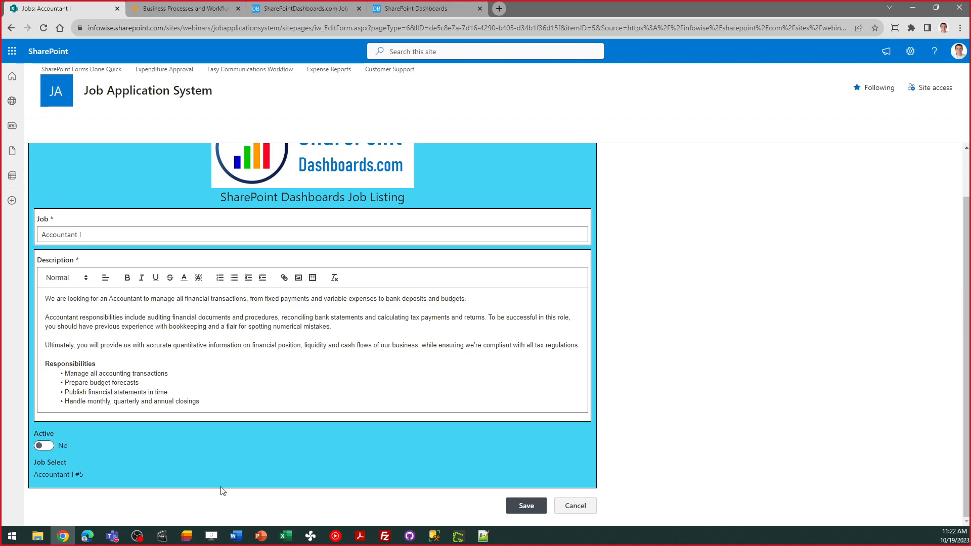
pyautogui.click(526, 506)
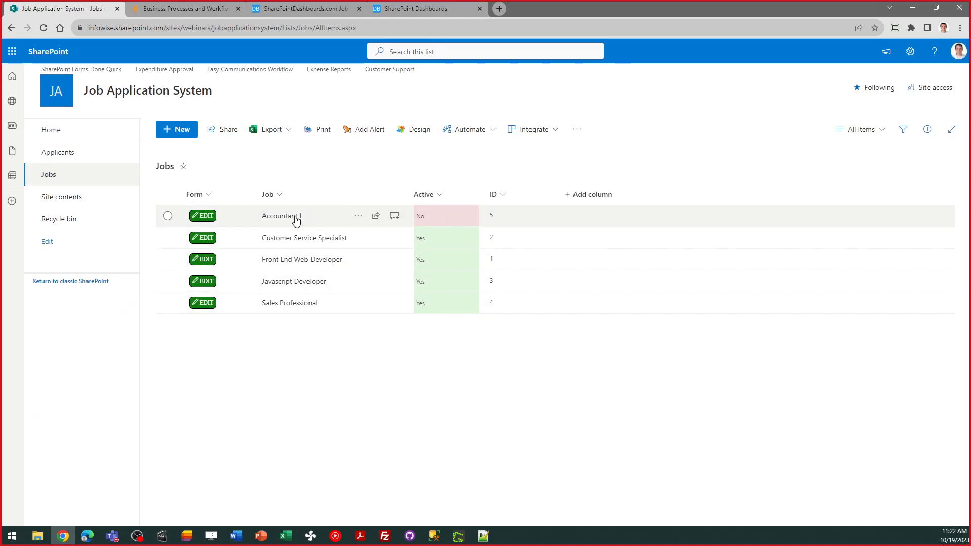
pyautogui.click(314, 7)
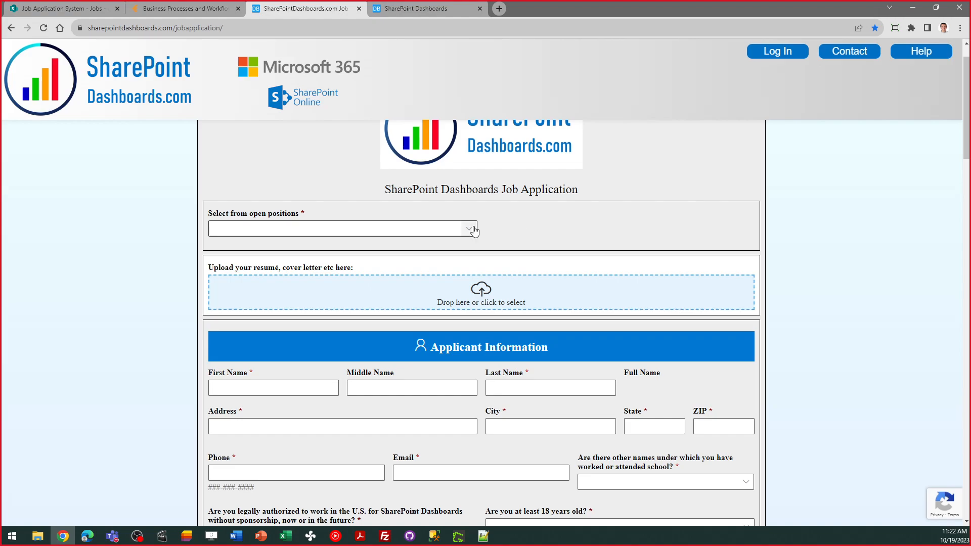
pyautogui.click(471, 229)
pyautogui.click(471, 228)
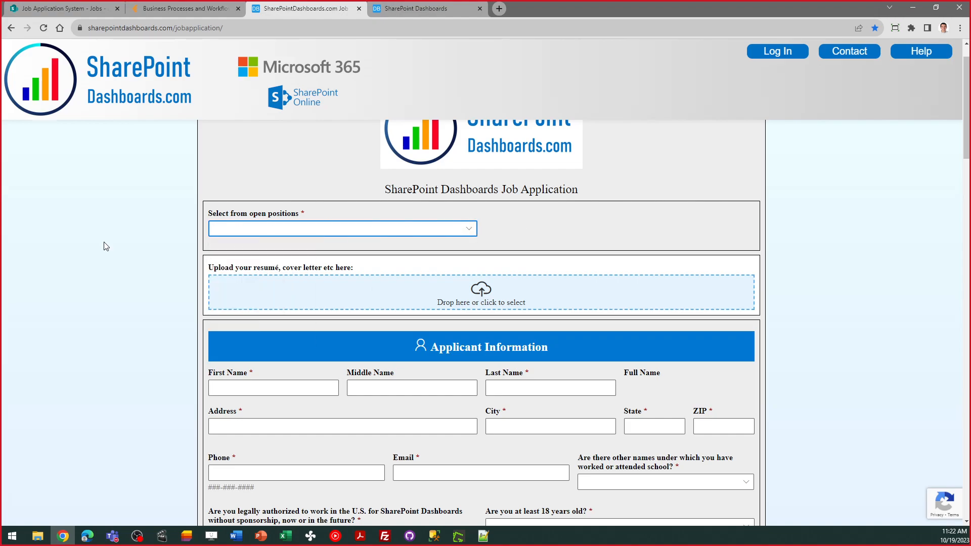
pyautogui.click(76, 235)
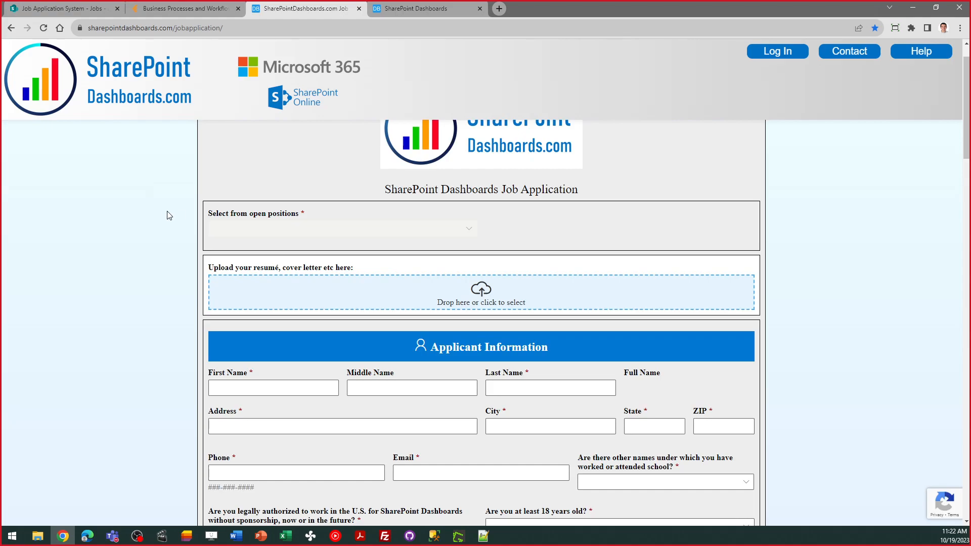
pyautogui.click(259, 228)
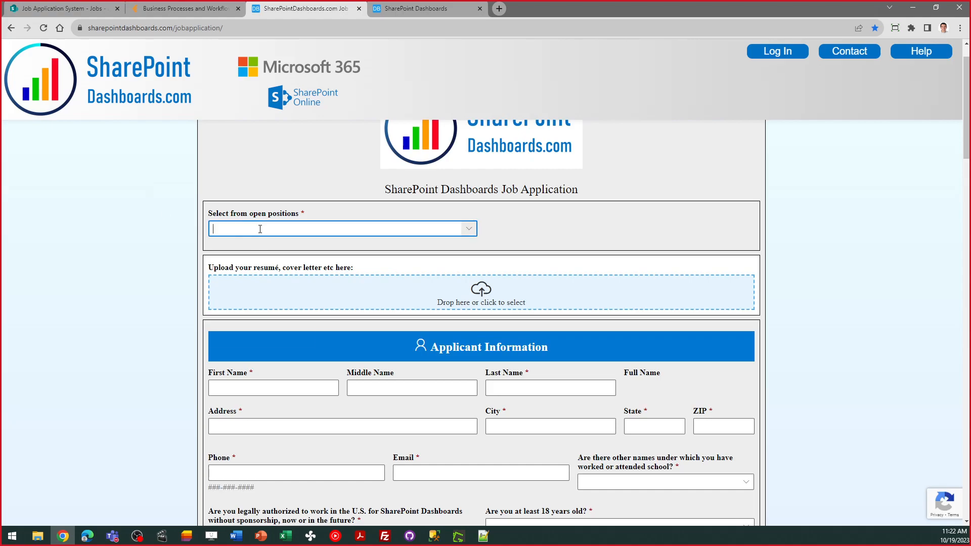
pyautogui.click(260, 229)
pyautogui.click(60, 15)
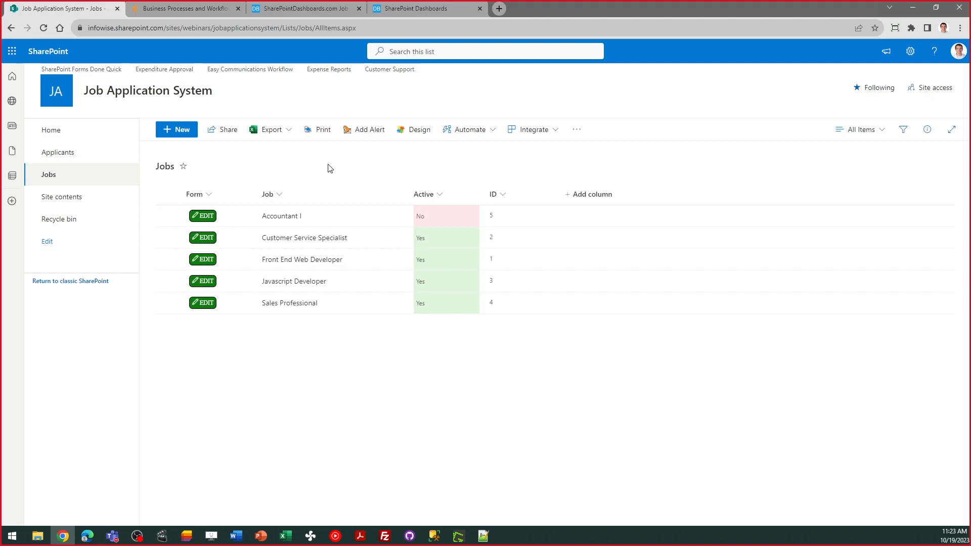
# - Go to the Applicants list and open its Ultimate Forms Design page
pyautogui.click(64, 159)
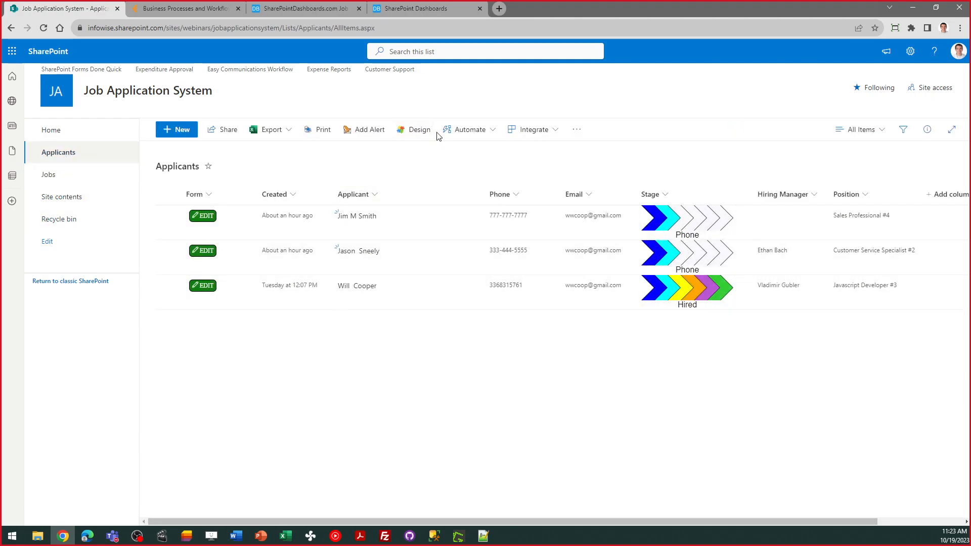
pyautogui.click(406, 136)
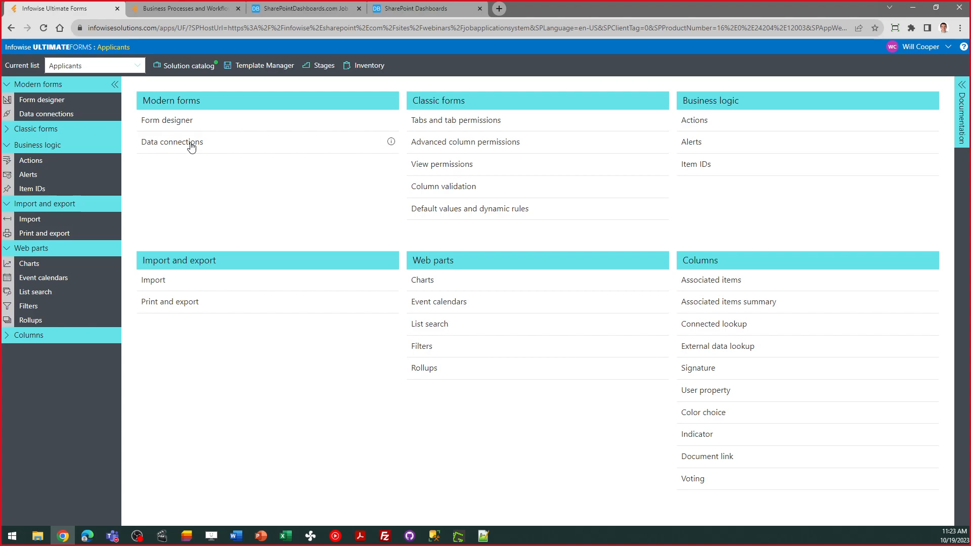
# - Open the Applicants form designer and trial-move the Send Email button, returning it beside its dropdown
pyautogui.click(172, 122)
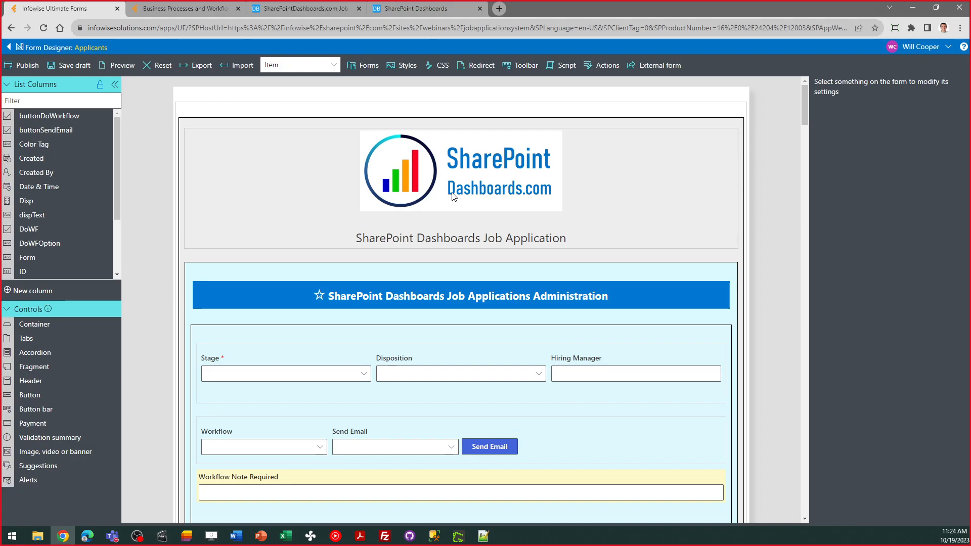
pyautogui.click(453, 196)
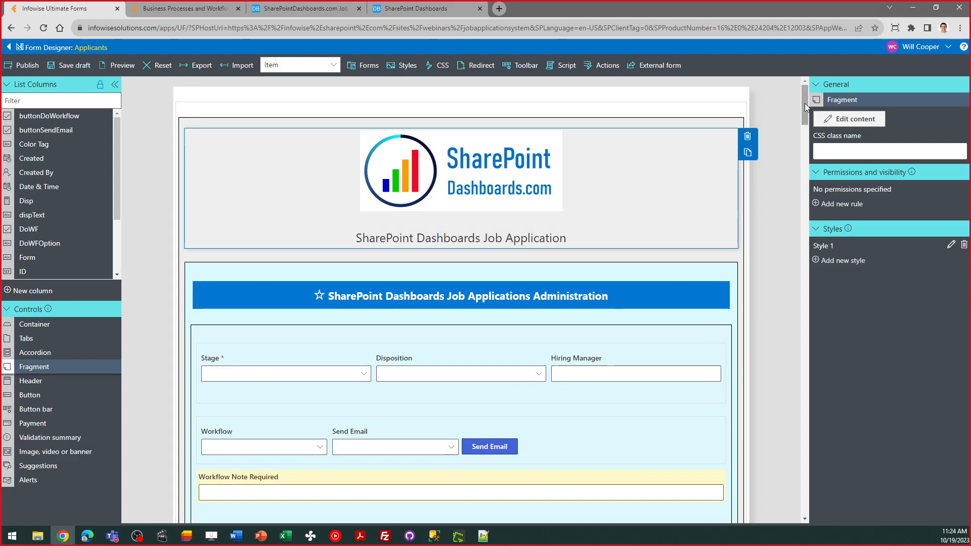
pyautogui.moveTo(805, 103); pyautogui.dragTo(809, 122)
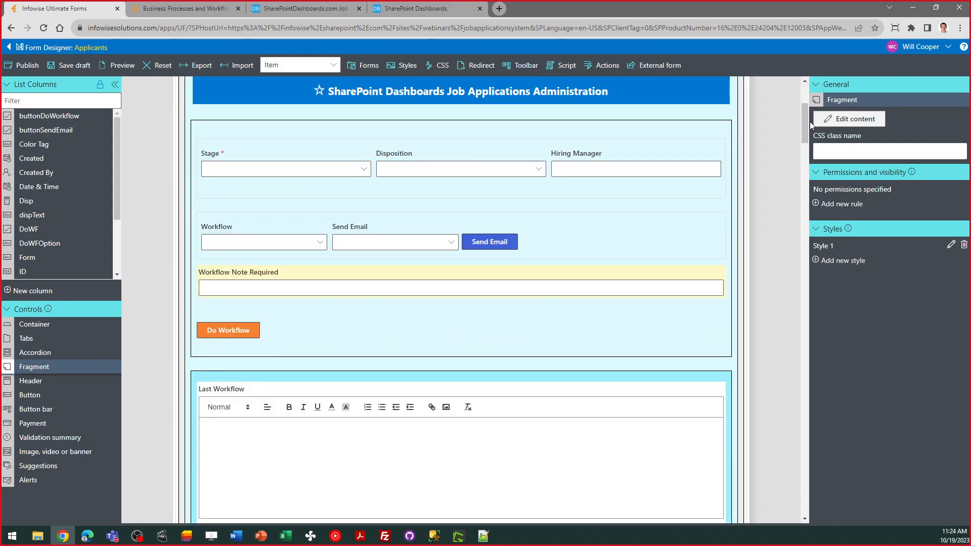
pyautogui.click(613, 241)
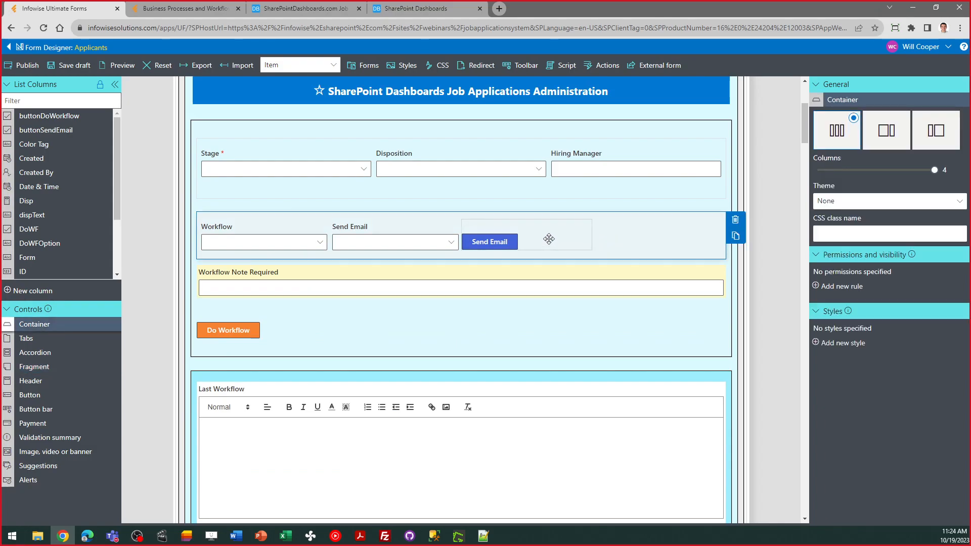
pyautogui.click(494, 229)
pyautogui.moveTo(495, 229); pyautogui.dragTo(360, 326)
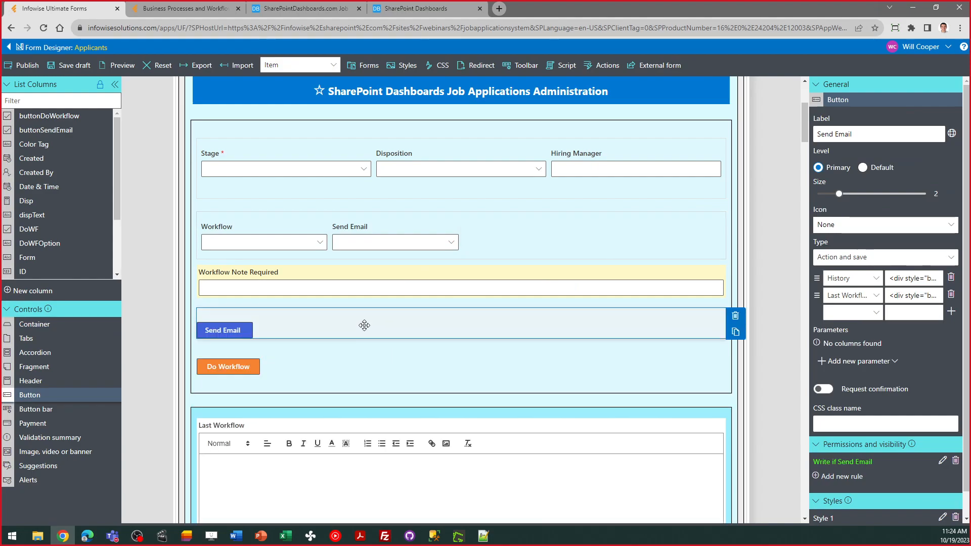
pyautogui.moveTo(303, 314); pyautogui.dragTo(528, 225)
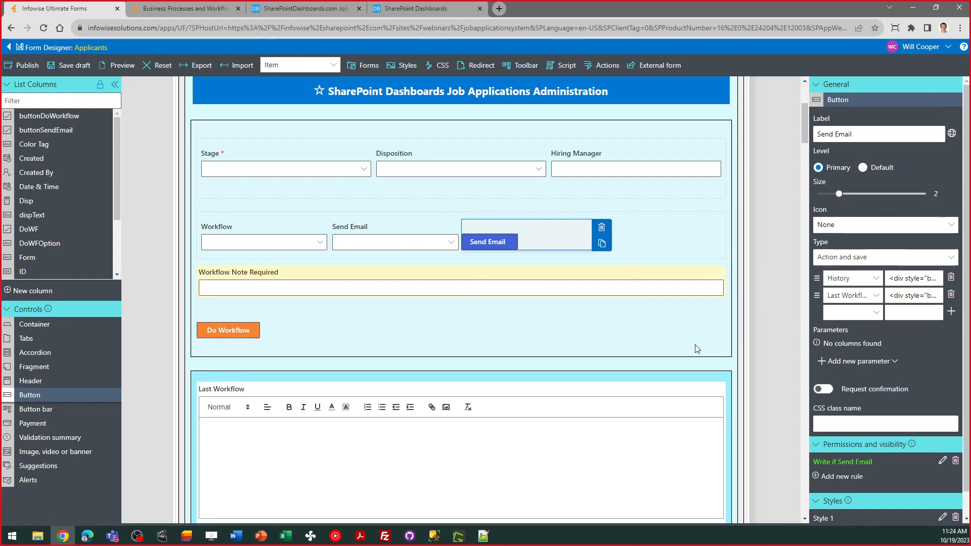
# - Set the outer container's Style 1 background to pale yellow f9ffeb and save
pyautogui.click(718, 354)
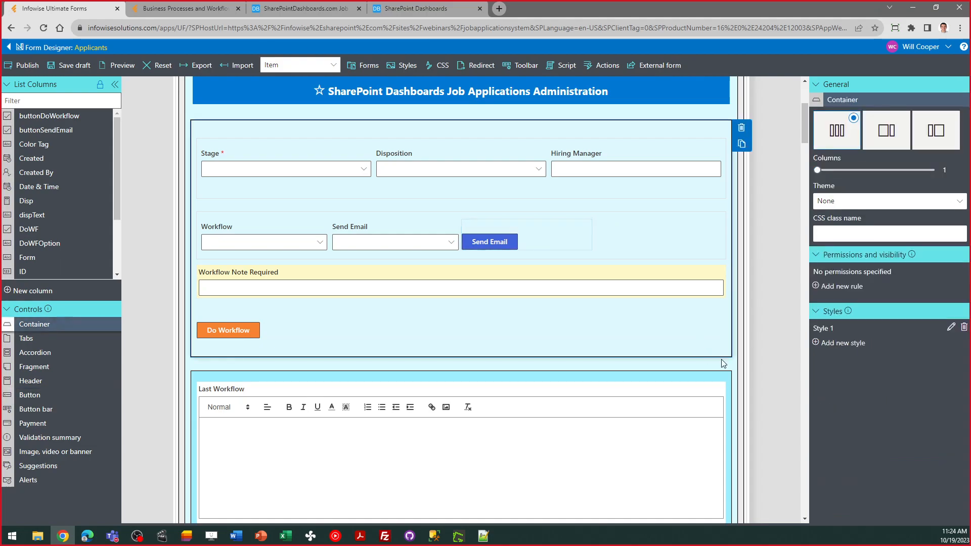
pyautogui.click(951, 327)
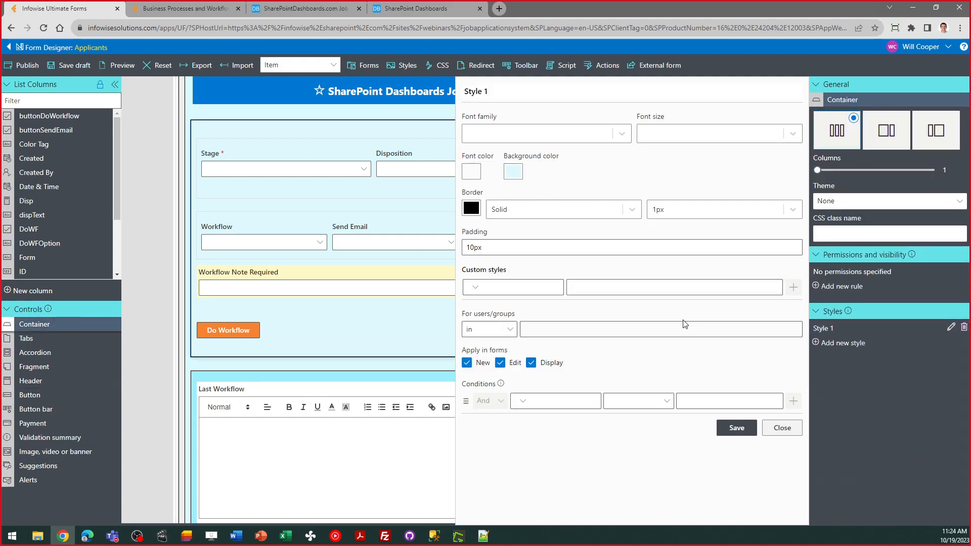
pyautogui.click(513, 170)
pyautogui.click(634, 354)
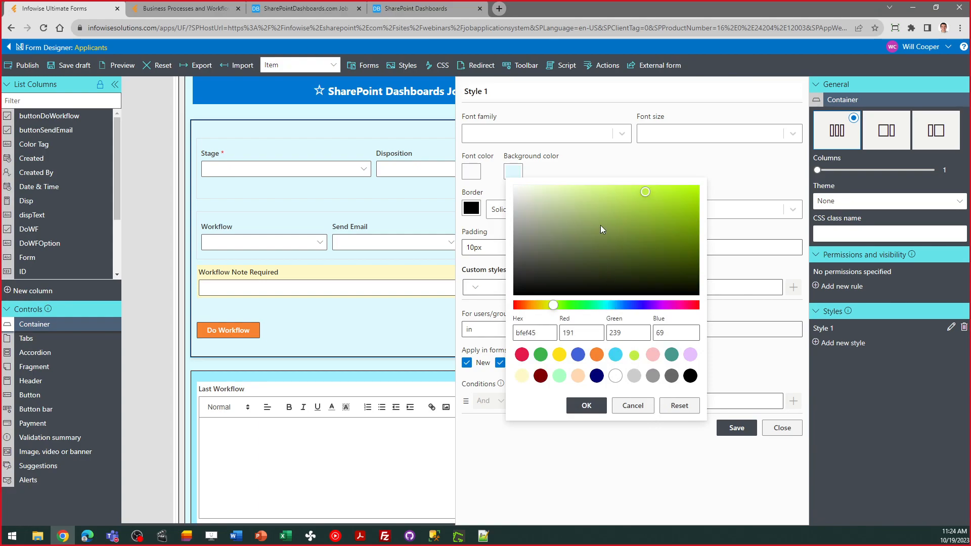
pyautogui.moveTo(647, 195); pyautogui.dragTo(527, 185)
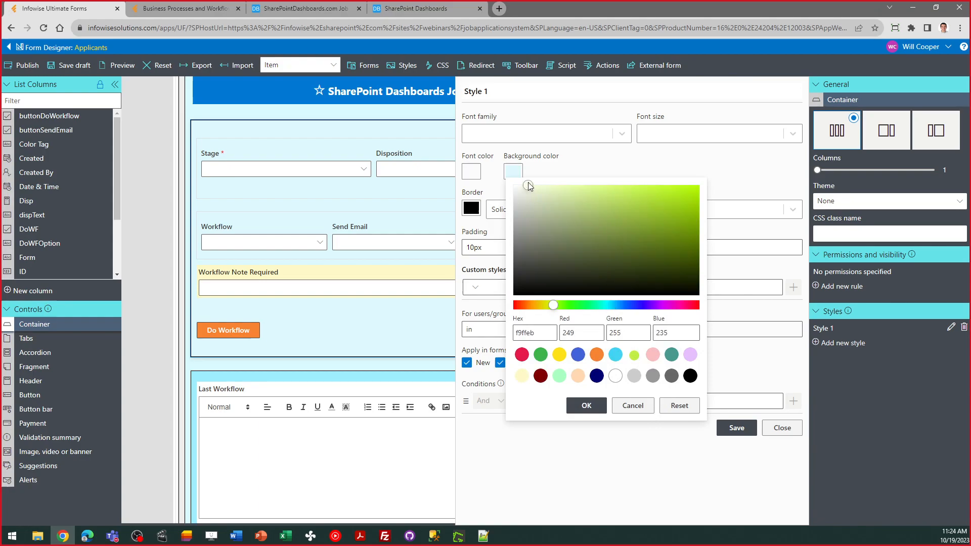
pyautogui.click(584, 405)
pyautogui.click(727, 429)
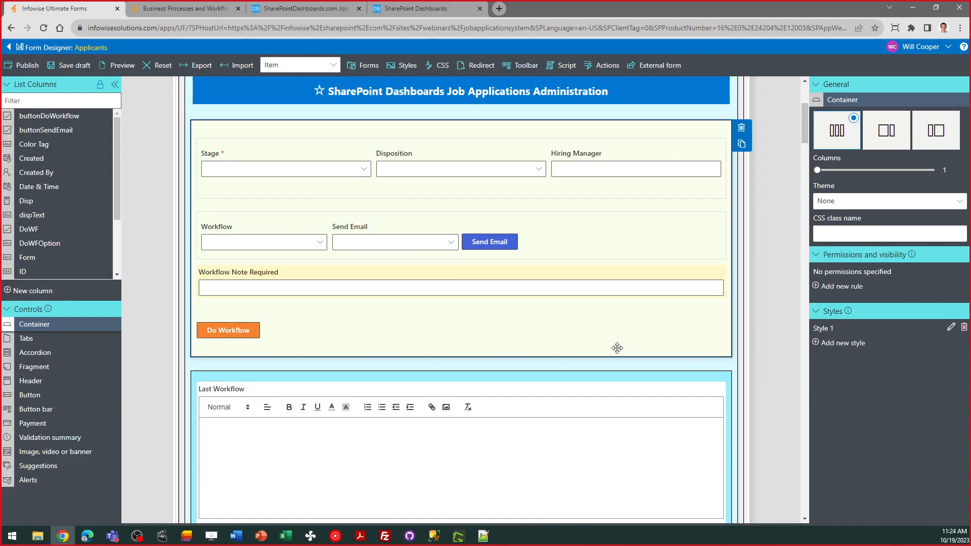
pyautogui.click(612, 234)
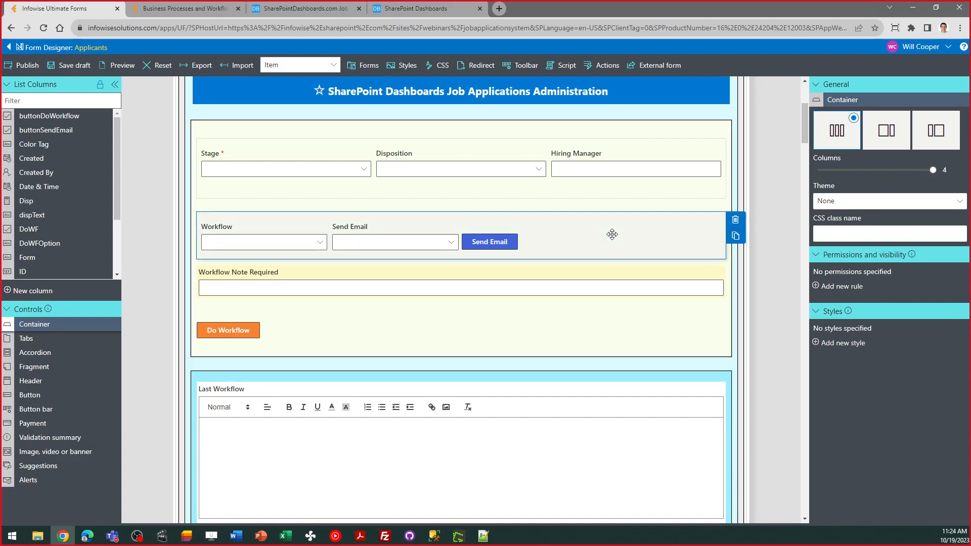
pyautogui.moveTo(935, 175)
pyautogui.mouseDown()
pyautogui.moveTo(817, 173)
pyautogui.moveTo(935, 174)
pyautogui.mouseUp()
pyautogui.moveTo(804, 132); pyautogui.dragTo(804, 122)
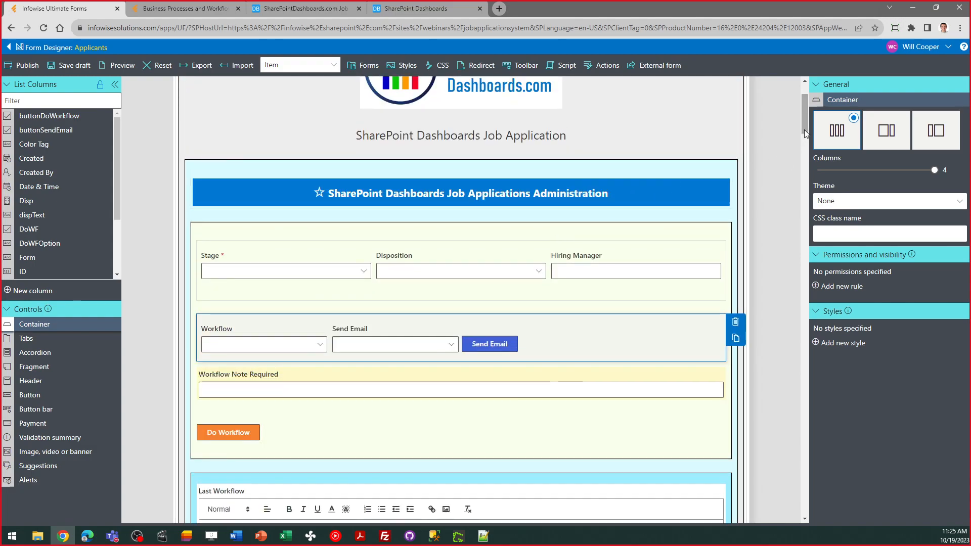
pyautogui.moveTo(804, 130); pyautogui.dragTo(804, 116)
pyautogui.click(524, 176)
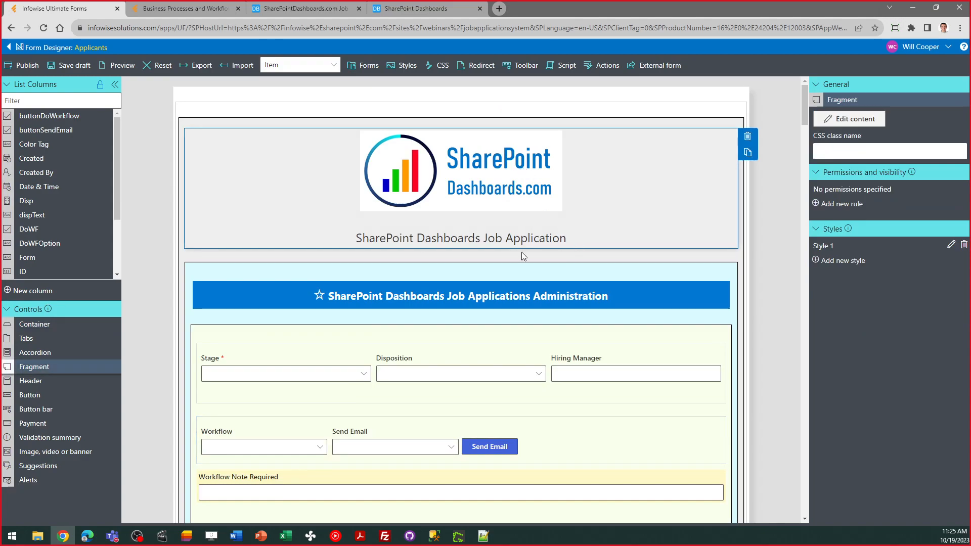
pyautogui.click(507, 302)
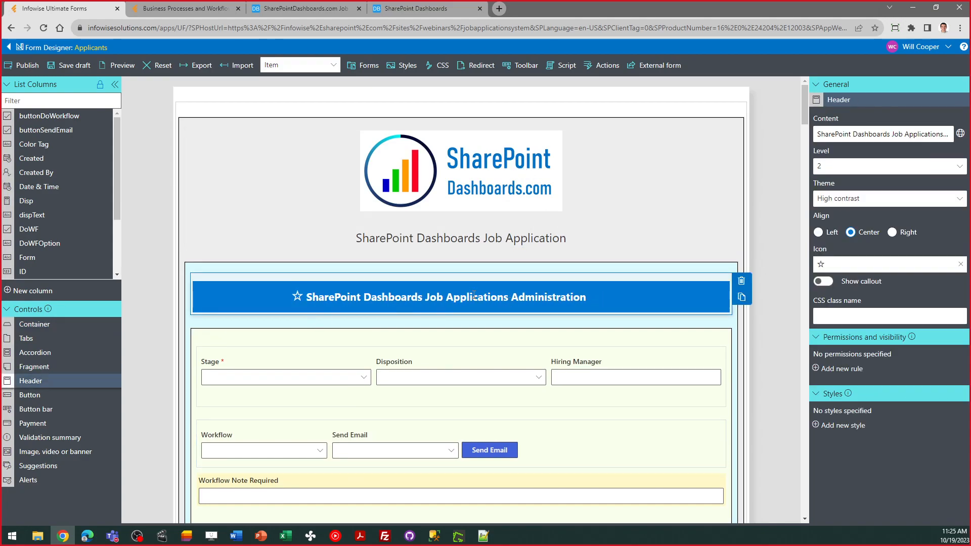
pyautogui.moveTo(805, 128); pyautogui.dragTo(809, 257)
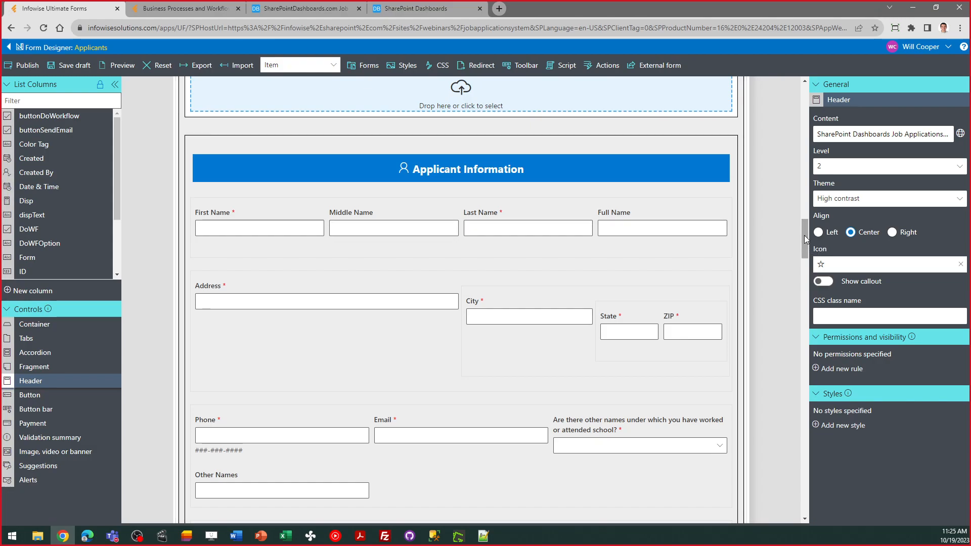
pyautogui.scroll(-1, 805, 241)
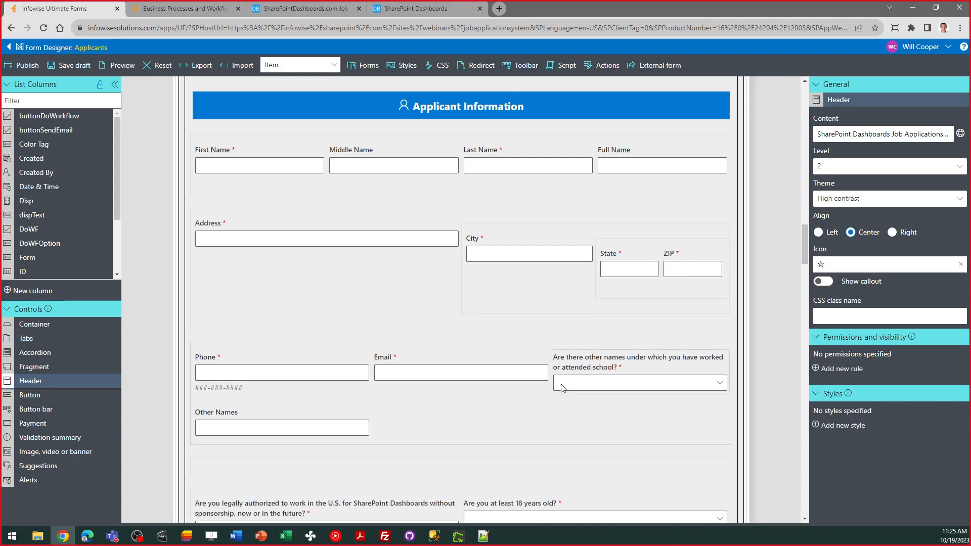
# - Review the Other Names visibility rule and close it unchanged
pyautogui.click(359, 419)
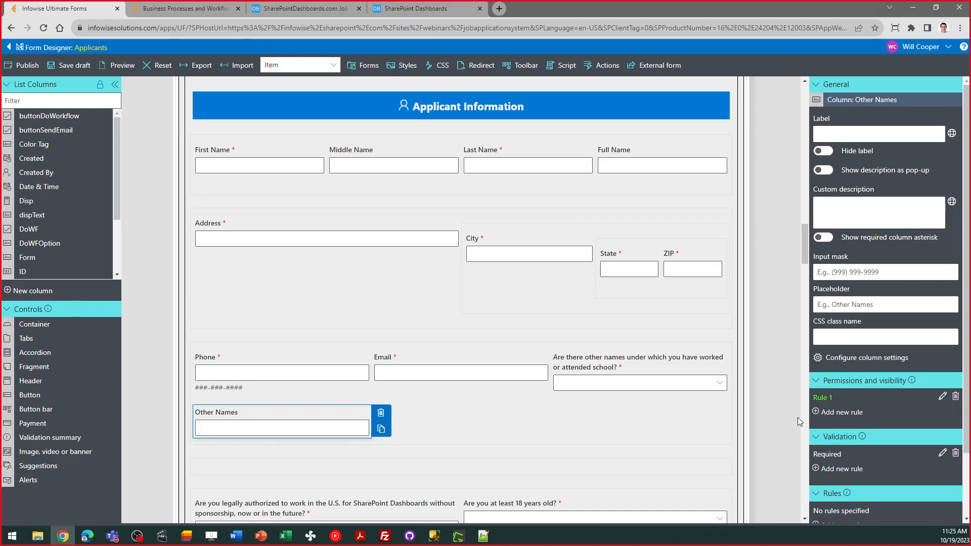
pyautogui.click(943, 397)
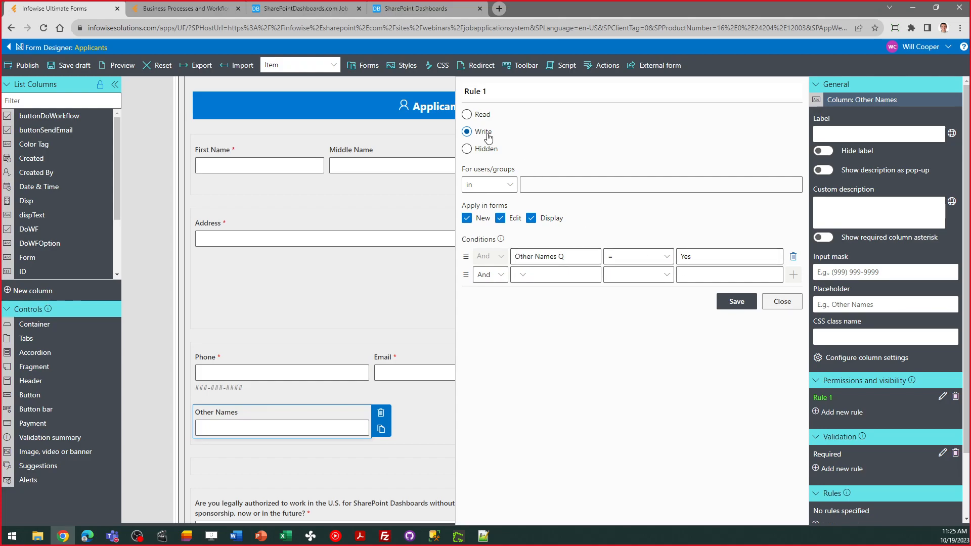
pyautogui.click(767, 305)
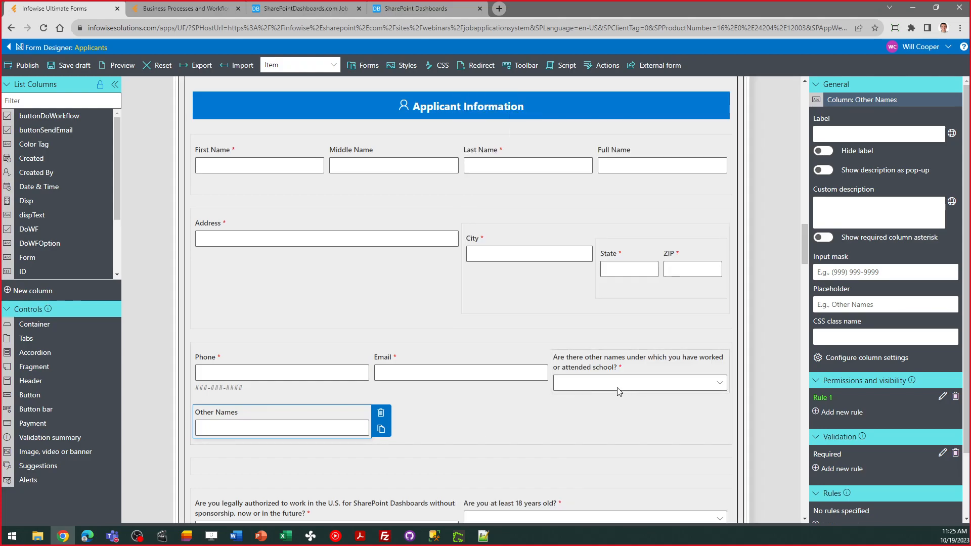
pyautogui.click(635, 384)
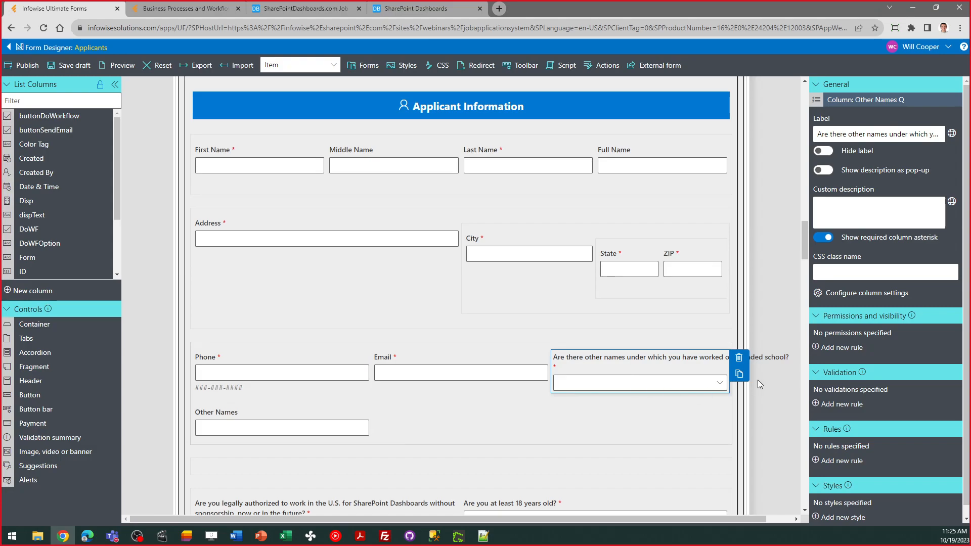
# - Inspect the Other Names required validation rule's condition and close it unchanged
pyautogui.click(319, 418)
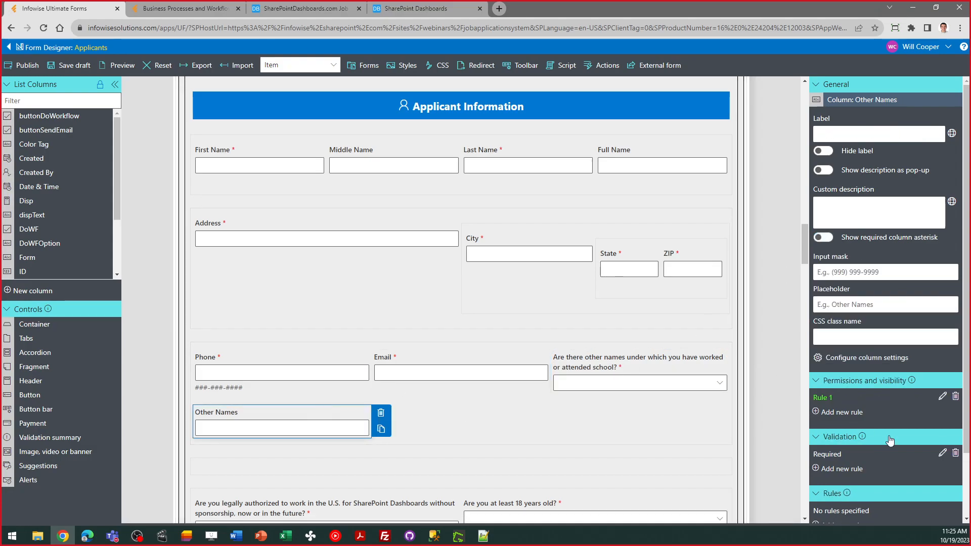
pyautogui.click(942, 453)
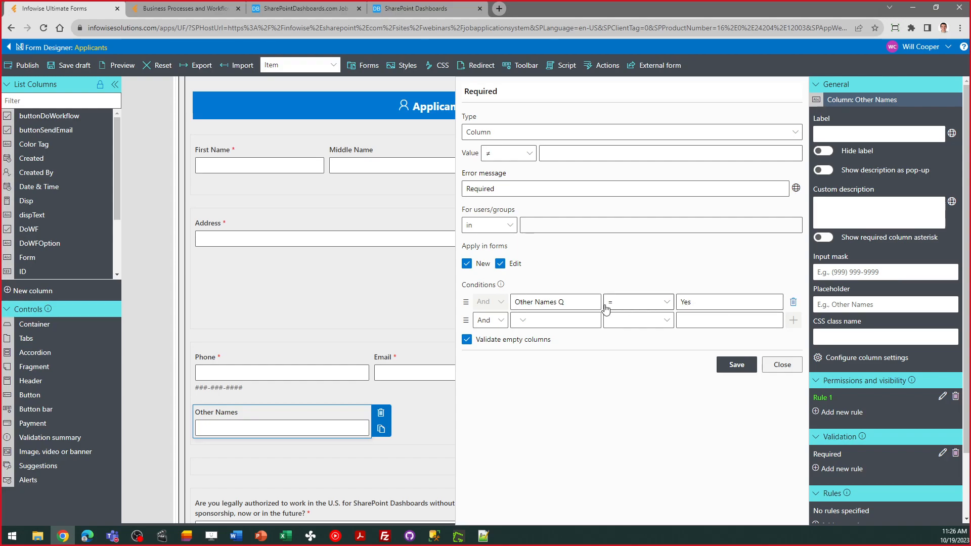
pyautogui.click(573, 302)
pyautogui.click(572, 302)
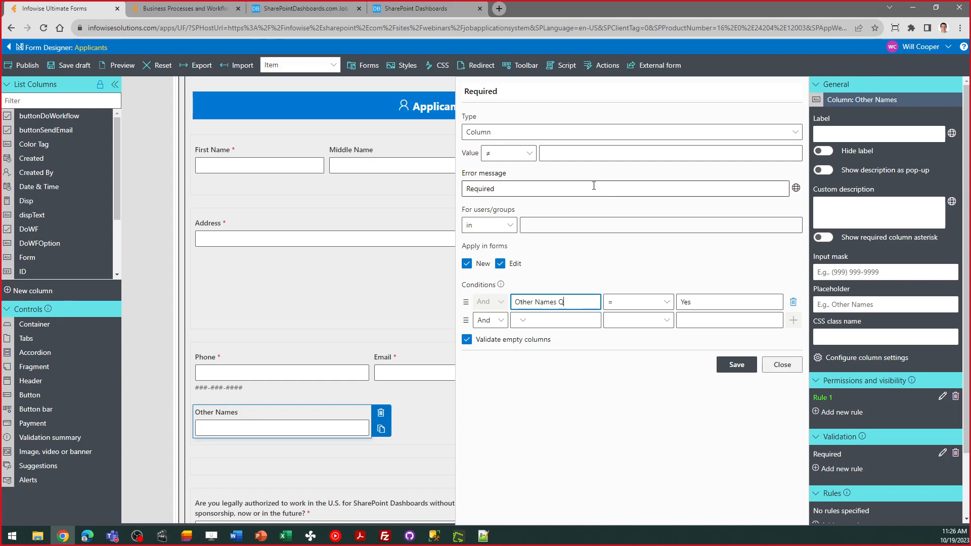
pyautogui.click(790, 365)
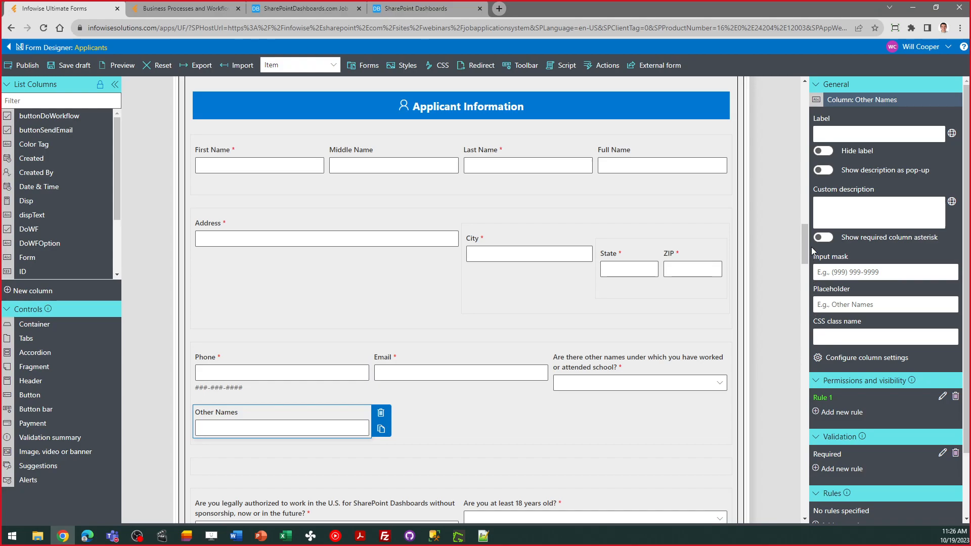
# - Select the Attachments upload field, then leave the designer via the back arrow
pyautogui.moveTo(804, 241); pyautogui.dragTo(829, 210)
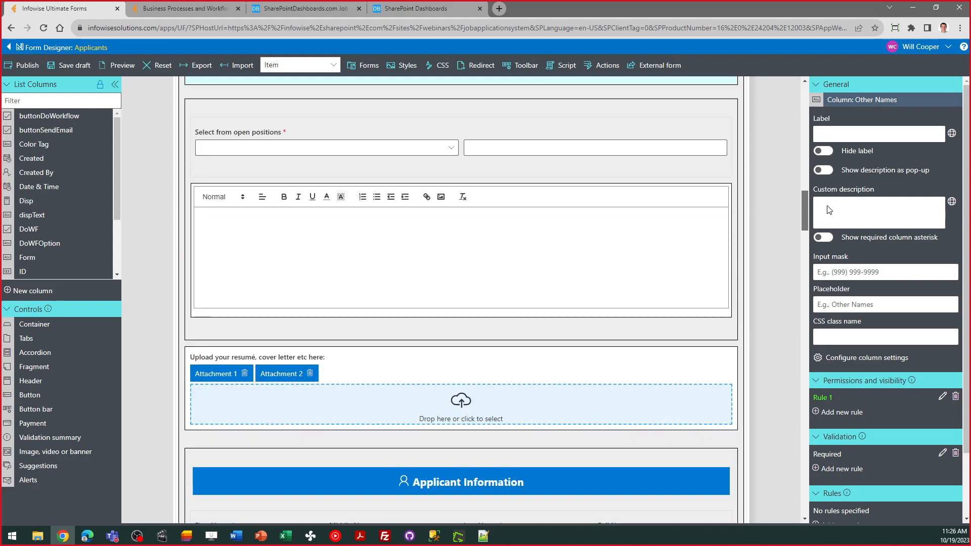
pyautogui.scroll(-1, 657, 283)
pyautogui.click(445, 339)
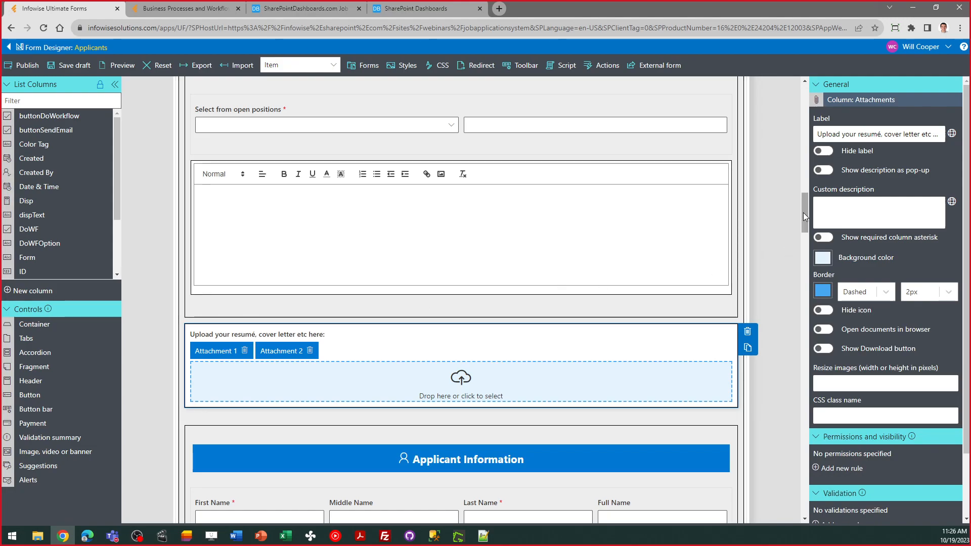
pyautogui.scroll(-3, 803, 212)
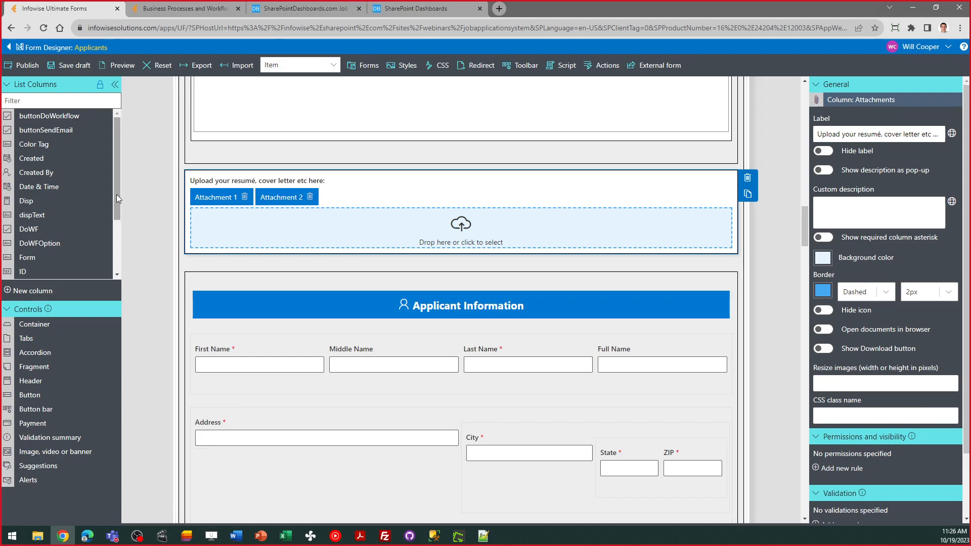
pyautogui.moveTo(116, 195); pyautogui.dragTo(122, 250)
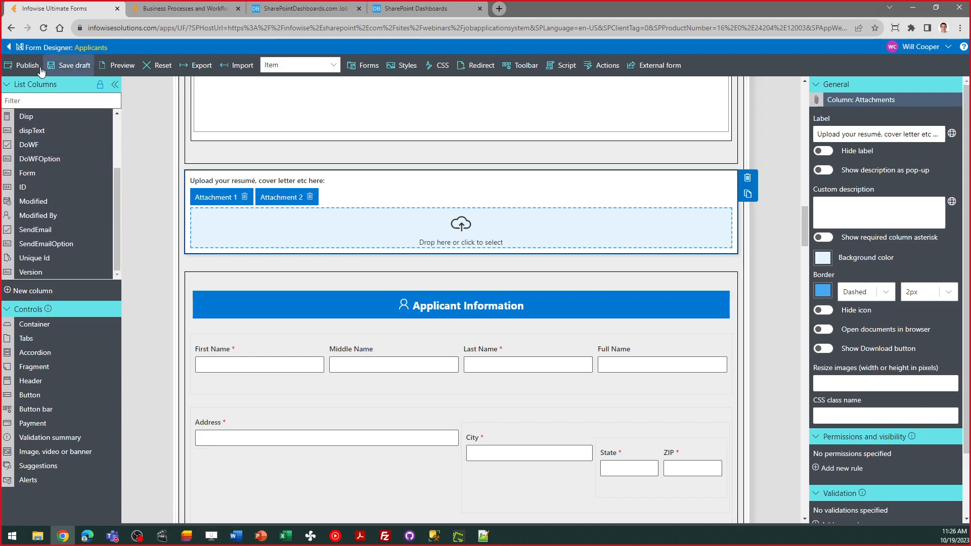
pyautogui.click(9, 49)
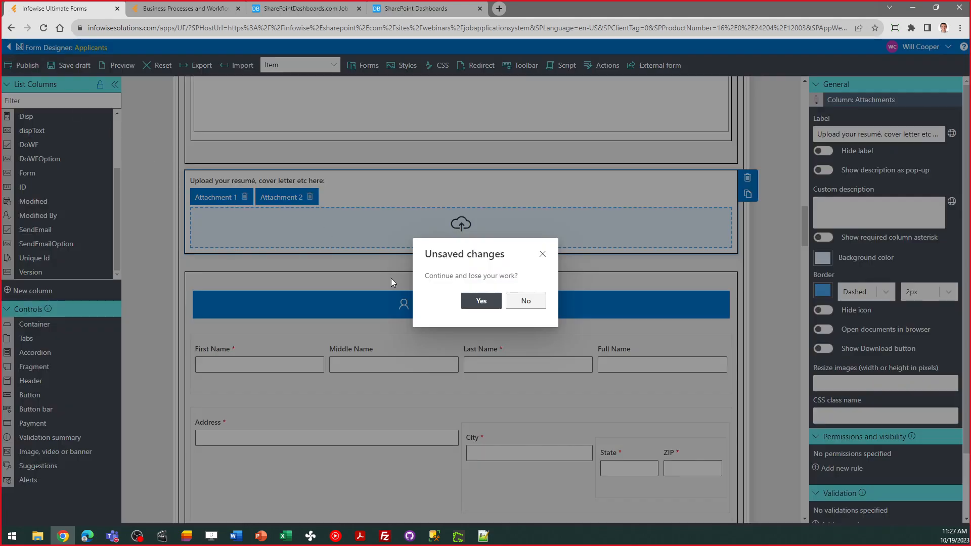
# - Discard the unsaved changes and reopen the Applicants Form designer under Modern forms
pyautogui.click(485, 301)
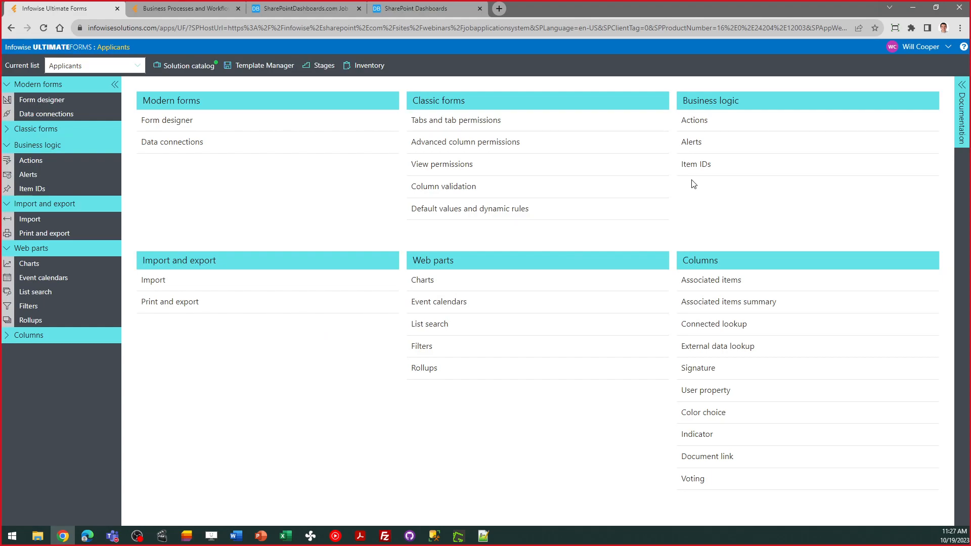
pyautogui.click(183, 121)
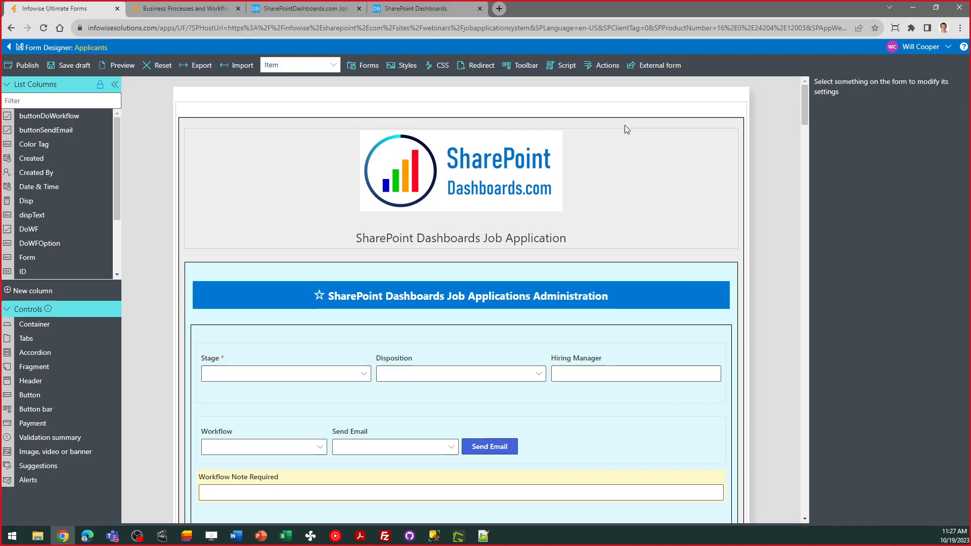
pyautogui.click(659, 66)
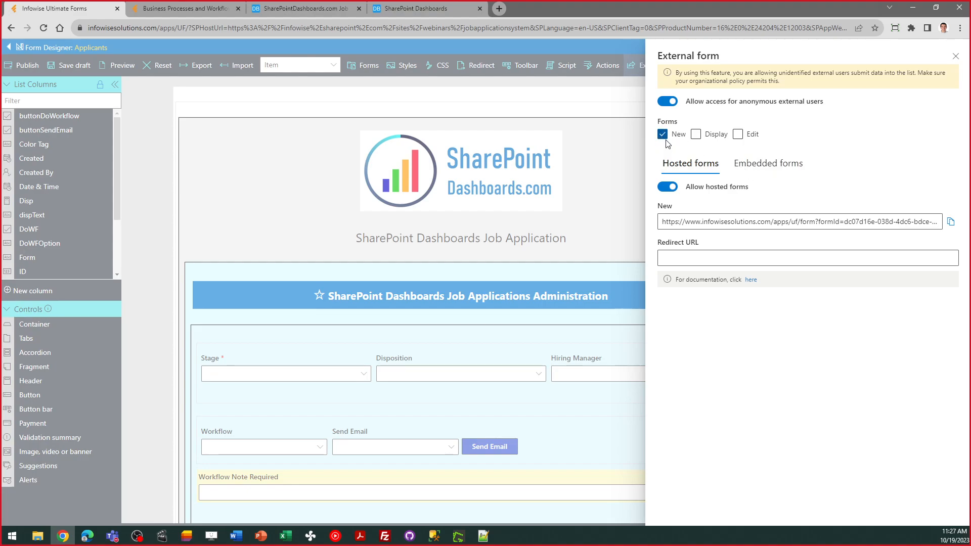
pyautogui.click(766, 171)
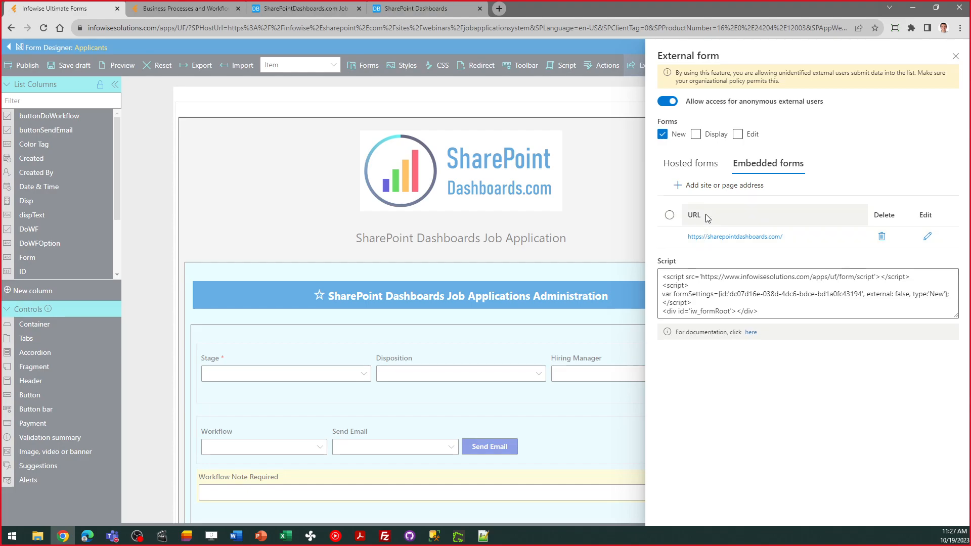
pyautogui.click(705, 186)
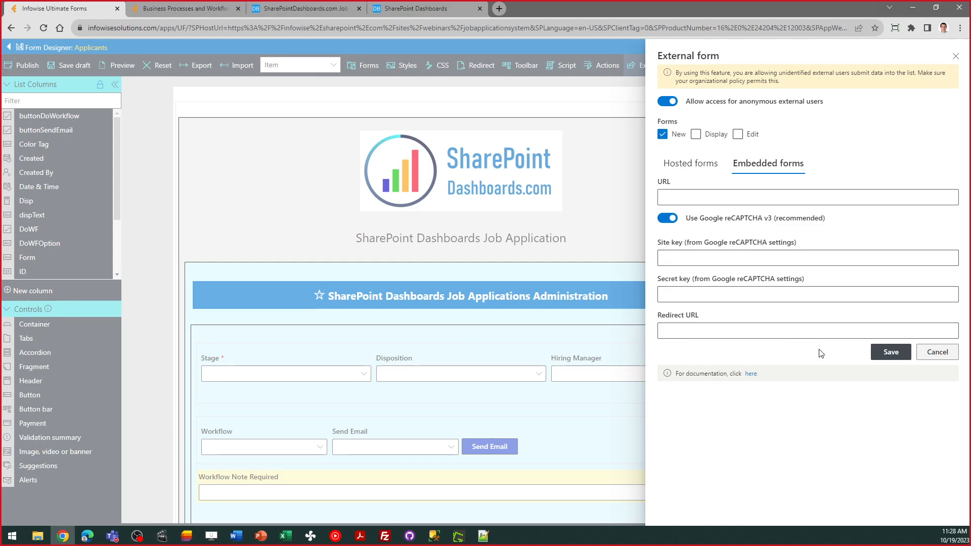
pyautogui.click(932, 353)
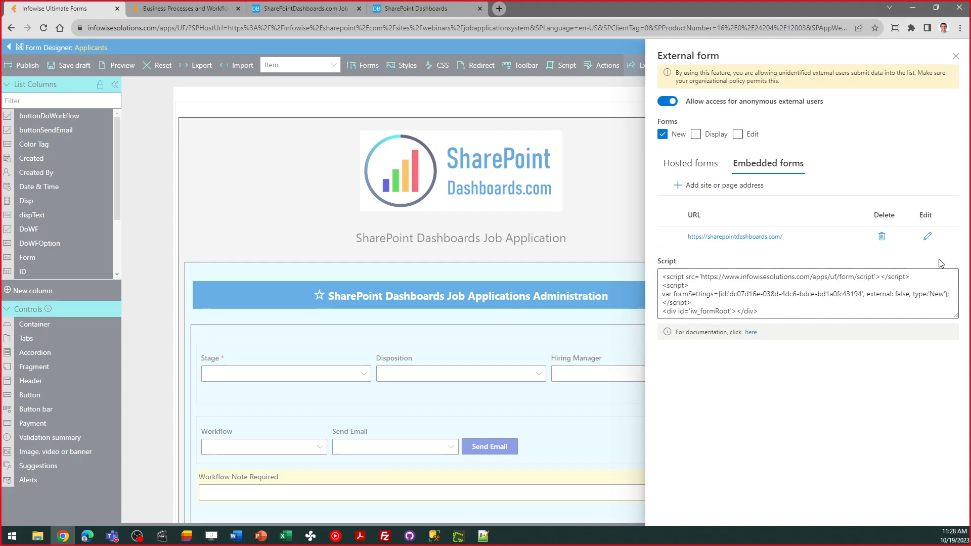
pyautogui.moveTo(774, 313); pyautogui.dragTo(651, 279)
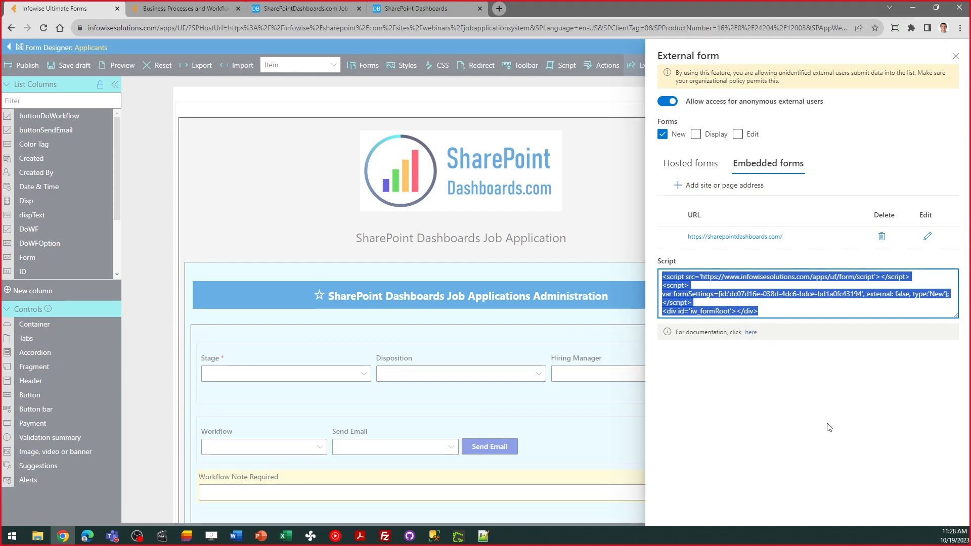
pyautogui.click(959, 59)
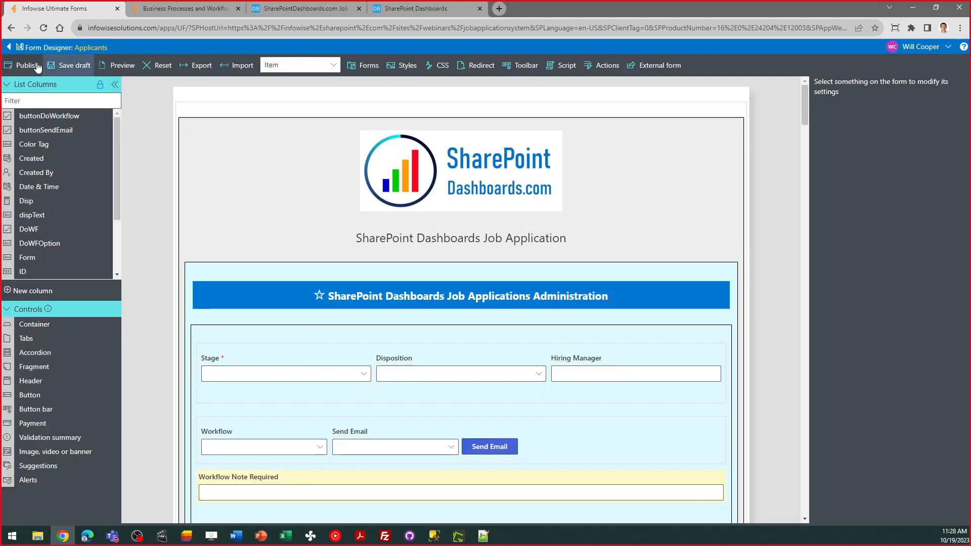
# - Go to the Applicants alerts and open Applicants - New for editing
pyautogui.click(8, 47)
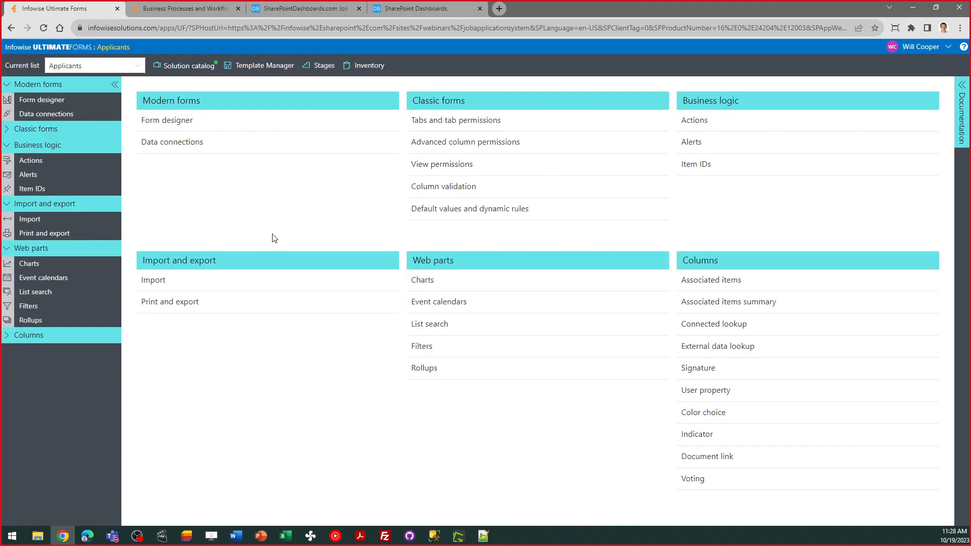
pyautogui.click(693, 146)
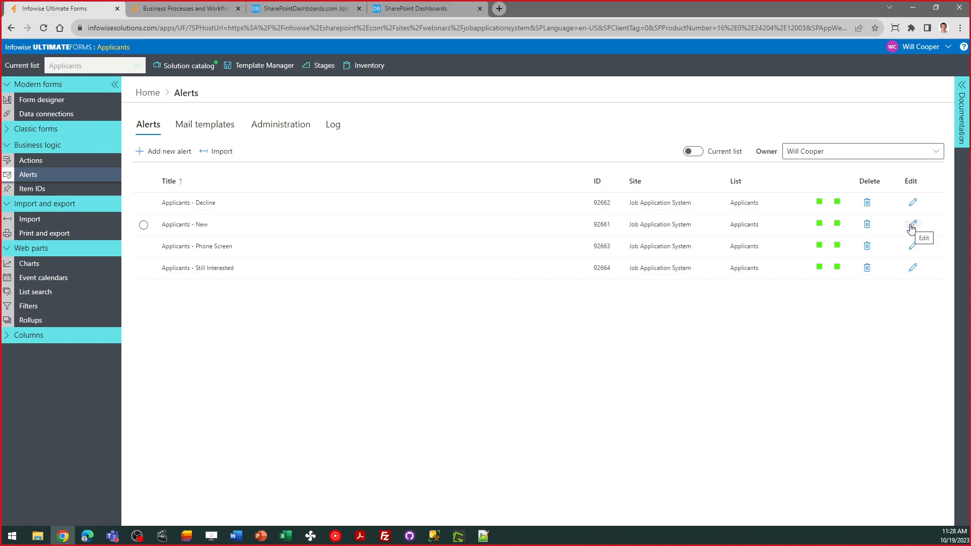
pyautogui.click(912, 225)
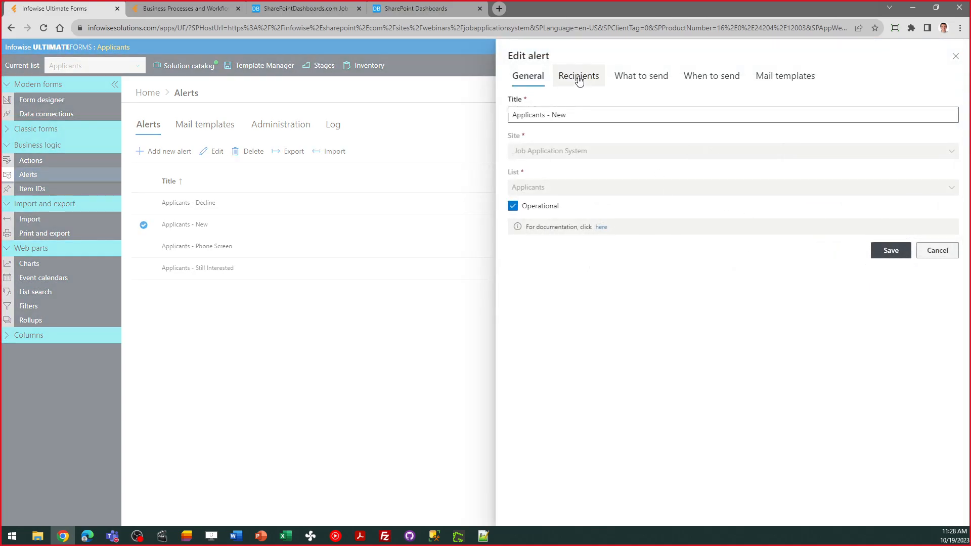
# - Review the alert's Recipients, What to send and Mail templates, then cancel without saving
pyautogui.click(579, 80)
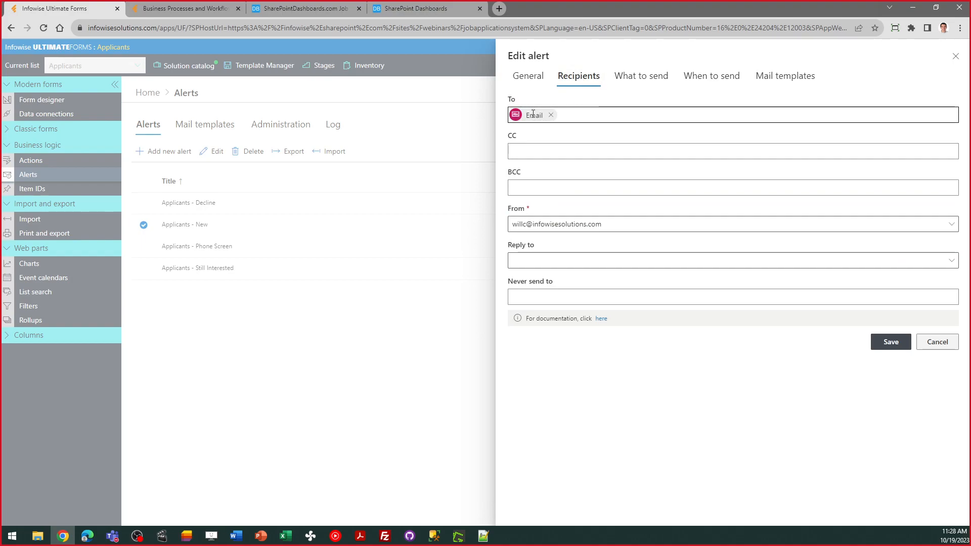
pyautogui.click(636, 80)
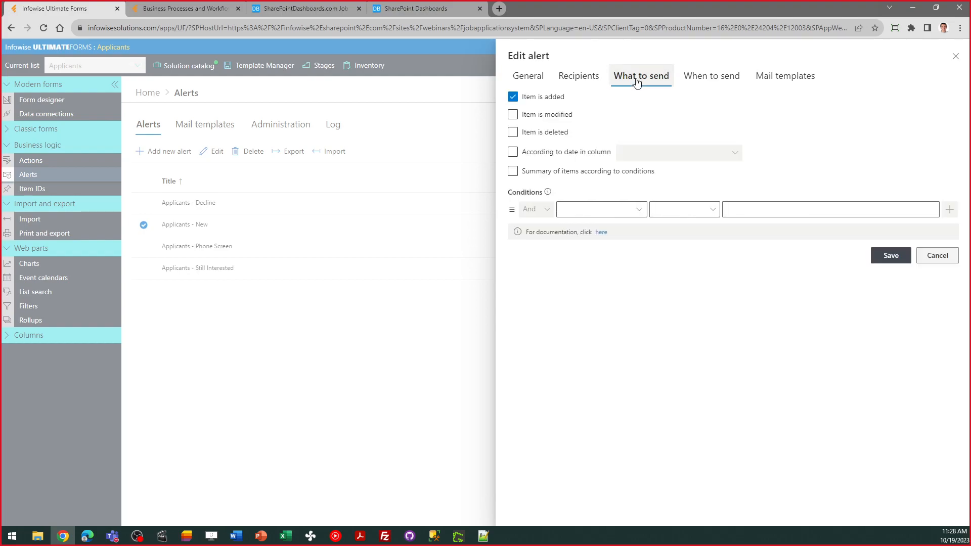
pyautogui.click(761, 83)
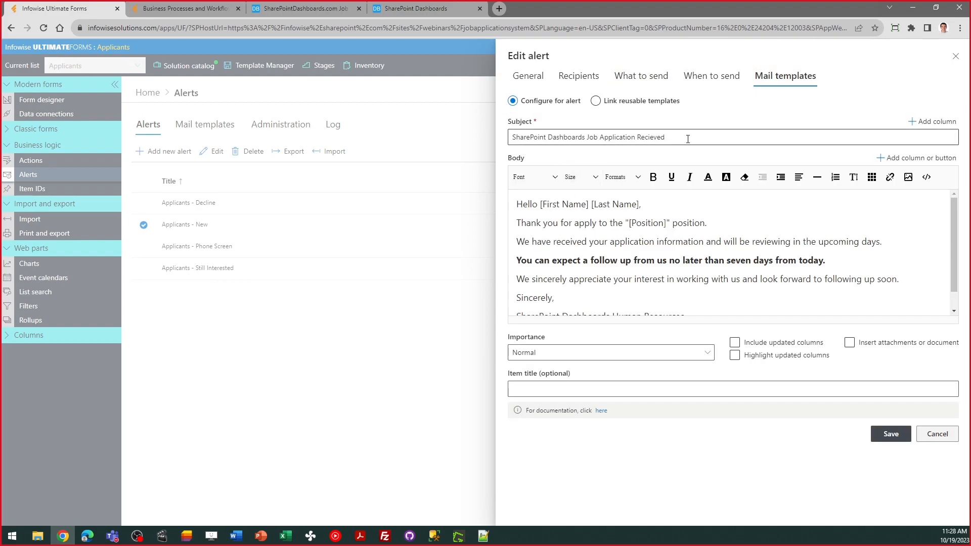
pyautogui.click(712, 217)
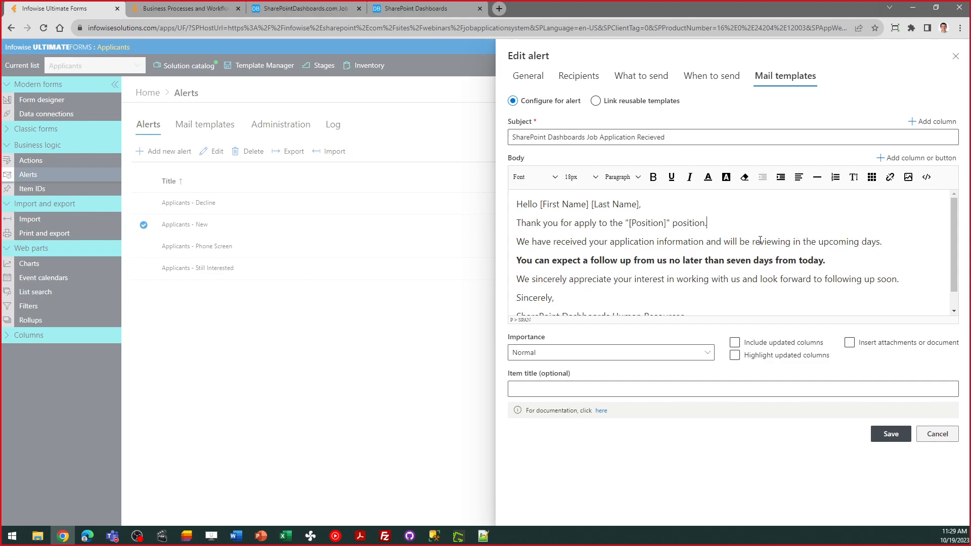
pyautogui.click(912, 158)
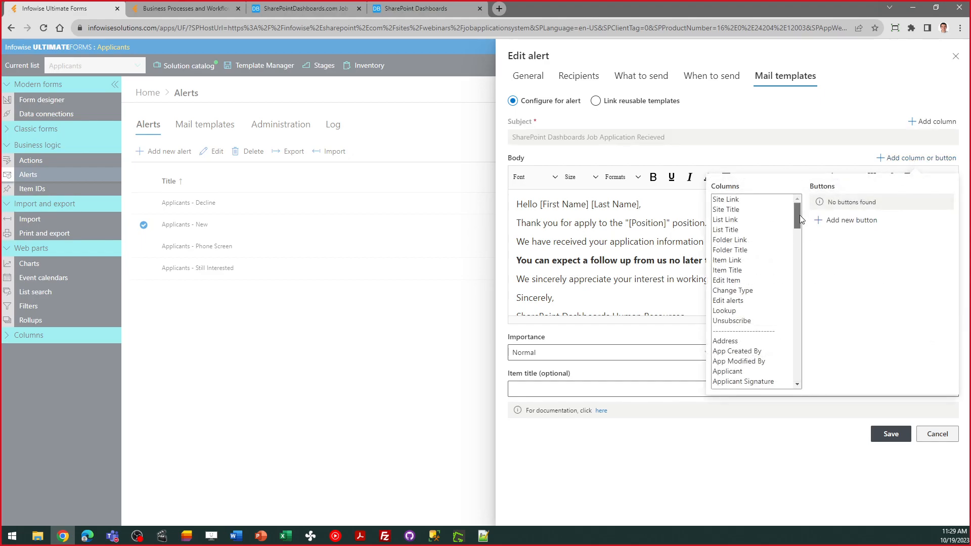
pyautogui.moveTo(797, 218); pyautogui.dragTo(799, 297)
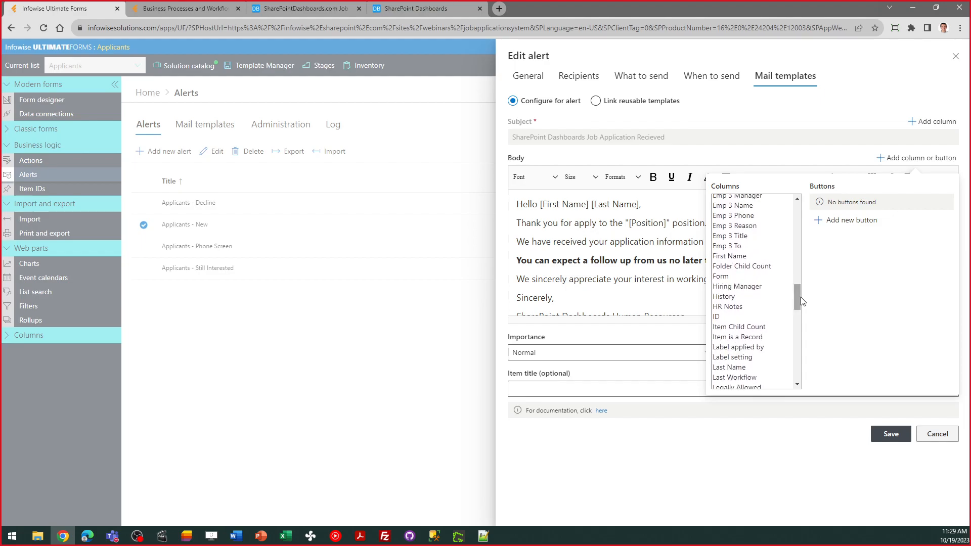
pyautogui.click(757, 256)
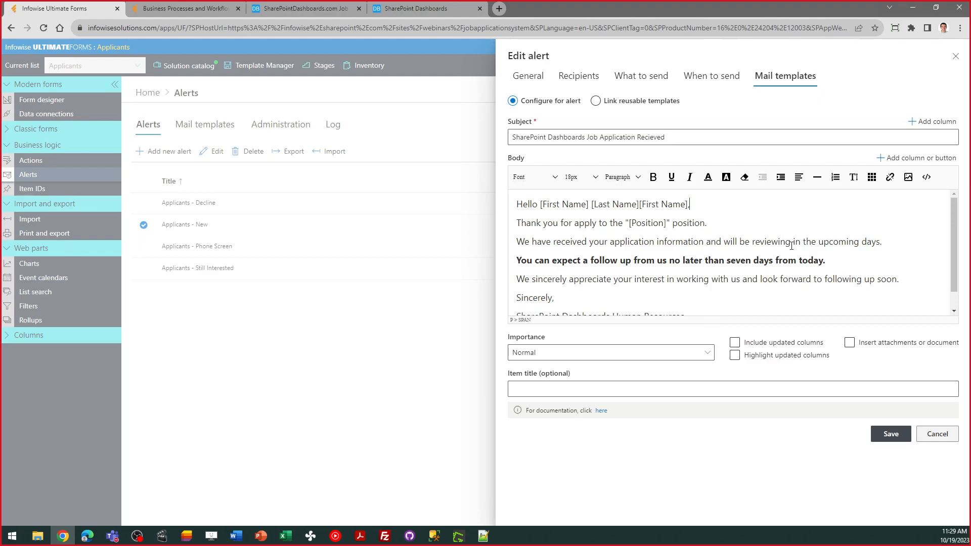
pyautogui.press('BackSpace')
pyautogui.press('BackSpace')
pyautogui.press('BackSpace')
pyautogui.press('BackSpace')
pyautogui.press('BackSpace')
pyautogui.press('BackSpace')
pyautogui.press('BackSpace')
pyautogui.press('BackSpace')
pyautogui.press('BackSpace')
pyautogui.click(949, 435)
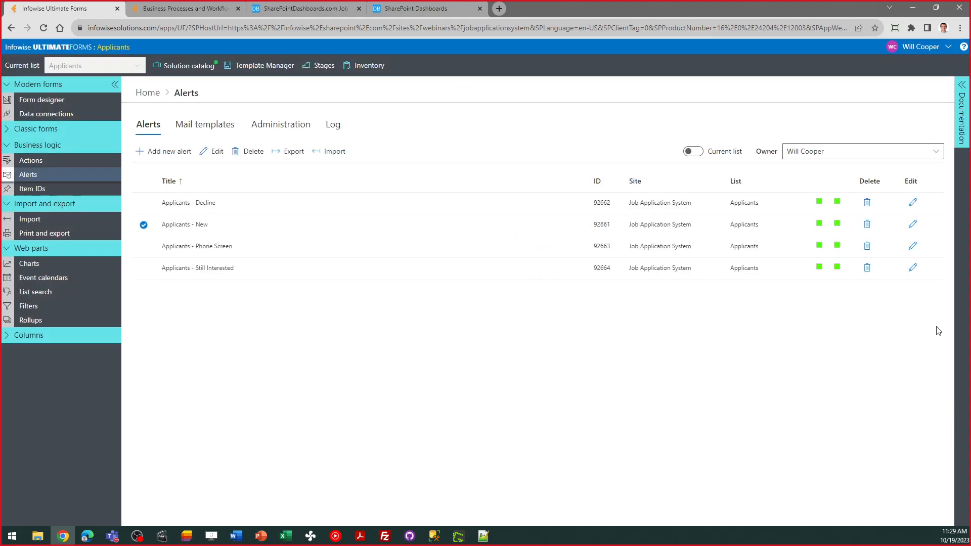
pyautogui.click(912, 246)
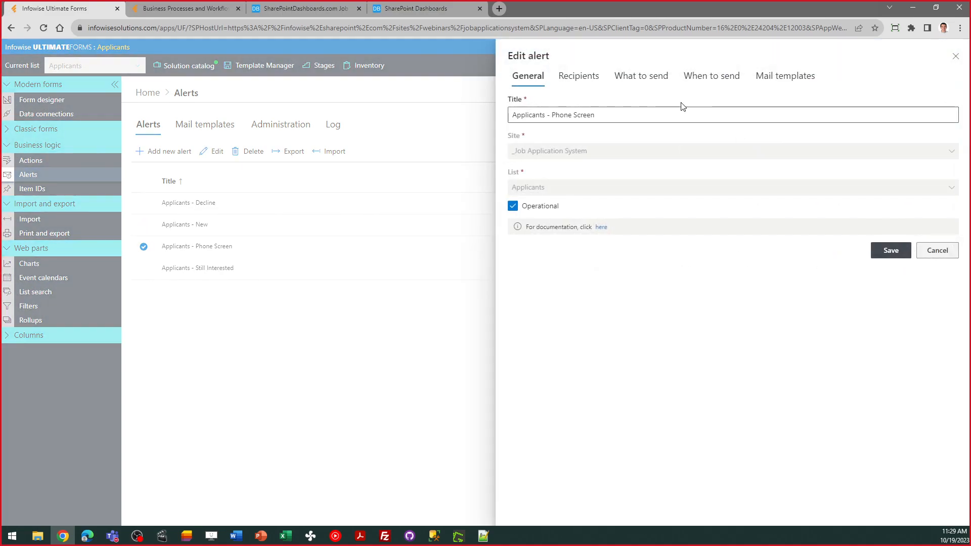
pyautogui.click(631, 78)
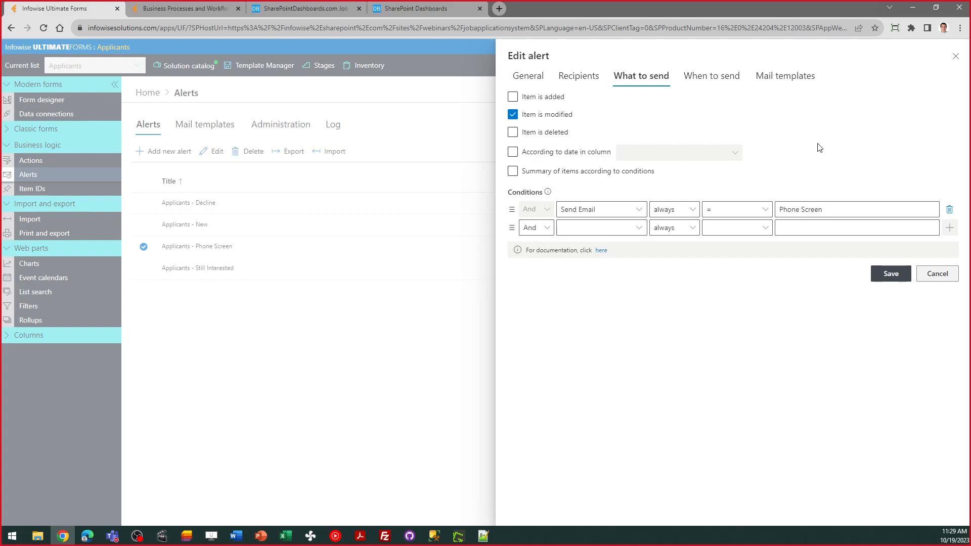
pyautogui.click(781, 77)
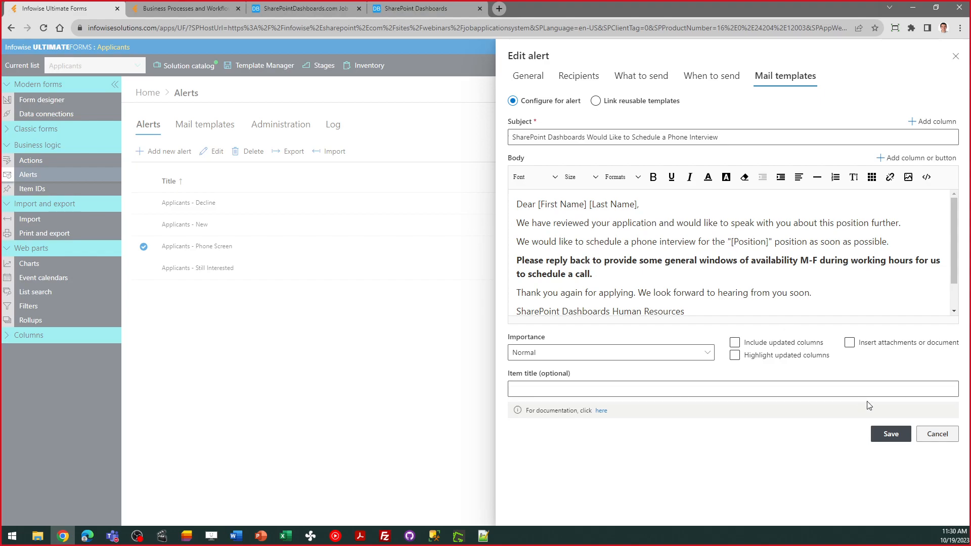
pyautogui.click(935, 435)
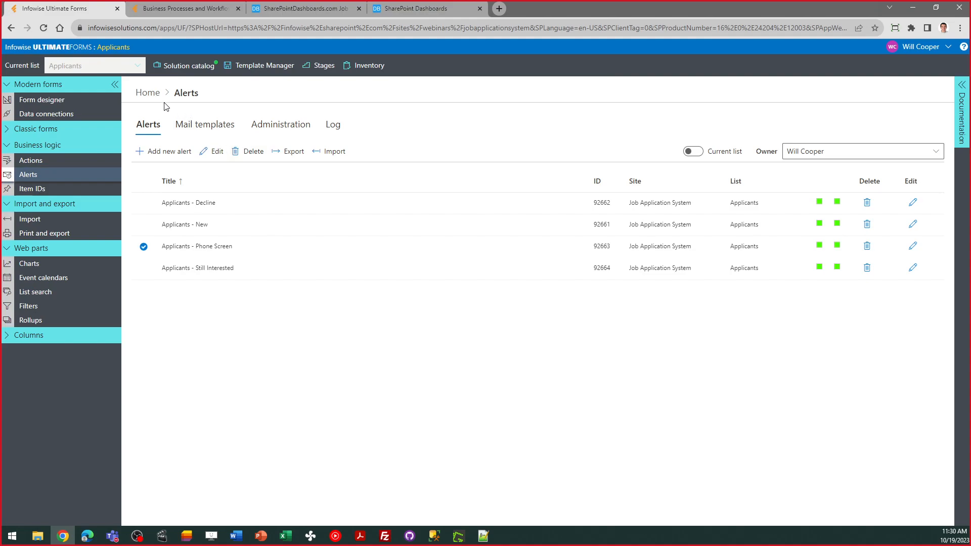
# - Return via Home and Applicants breadcrumbs to the SharePoint list, then switch to the Business Processes tab
pyautogui.click(148, 92)
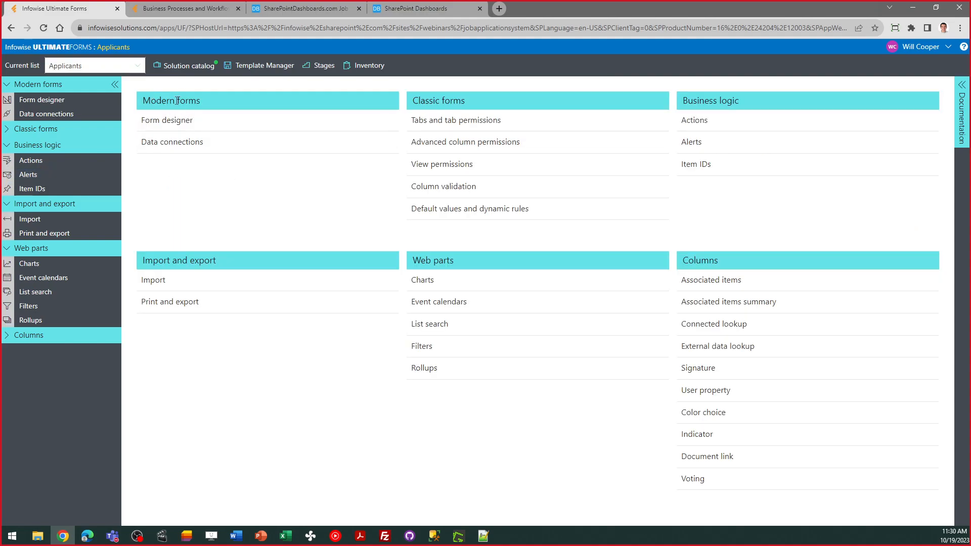
pyautogui.click(115, 49)
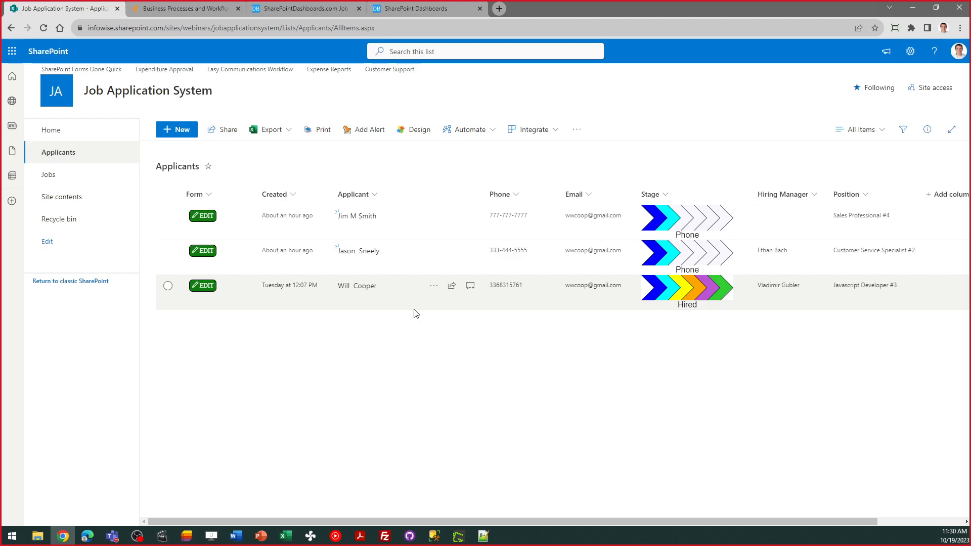
pyautogui.click(194, 11)
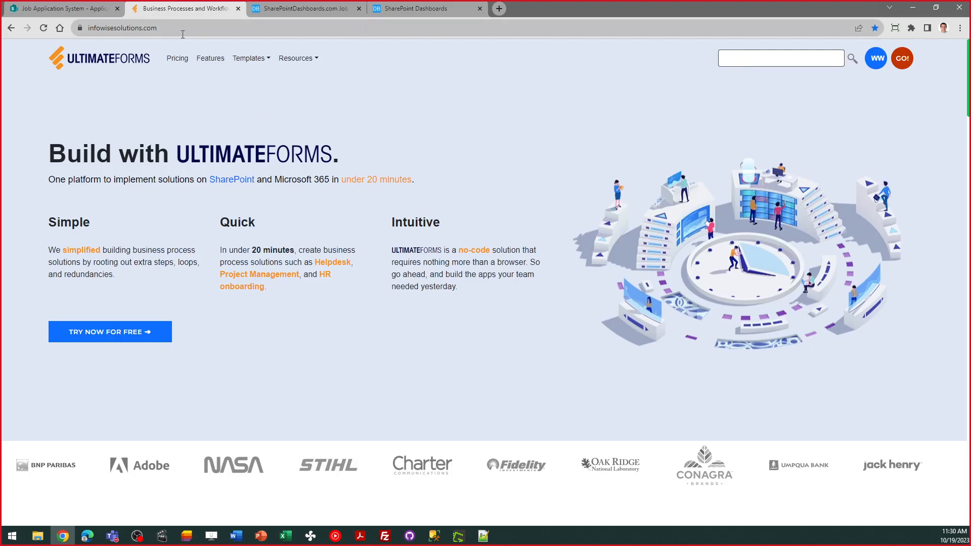
# - Look over TRY NOW FOR FREE and INSTALL NOW options, then return to the Job Application System tab
pyautogui.click(123, 342)
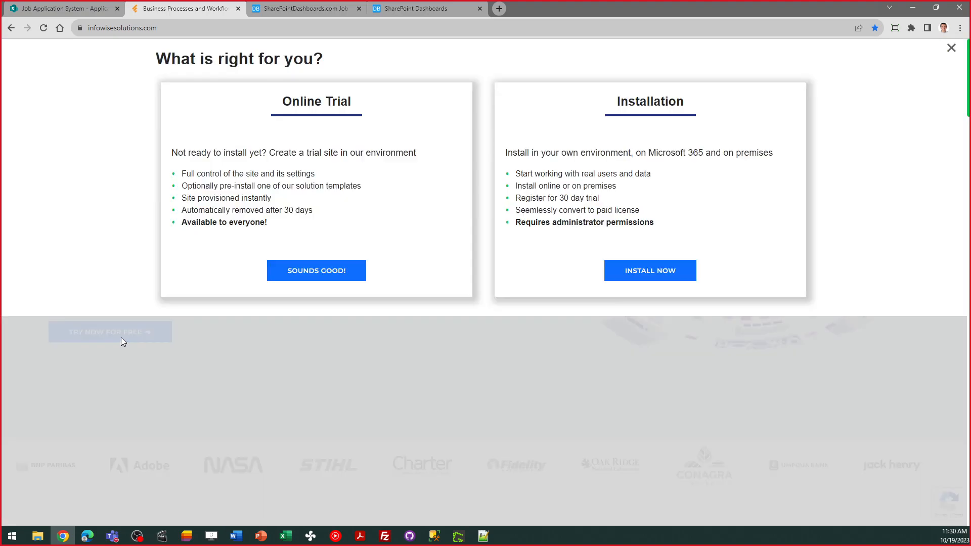
pyautogui.click(635, 277)
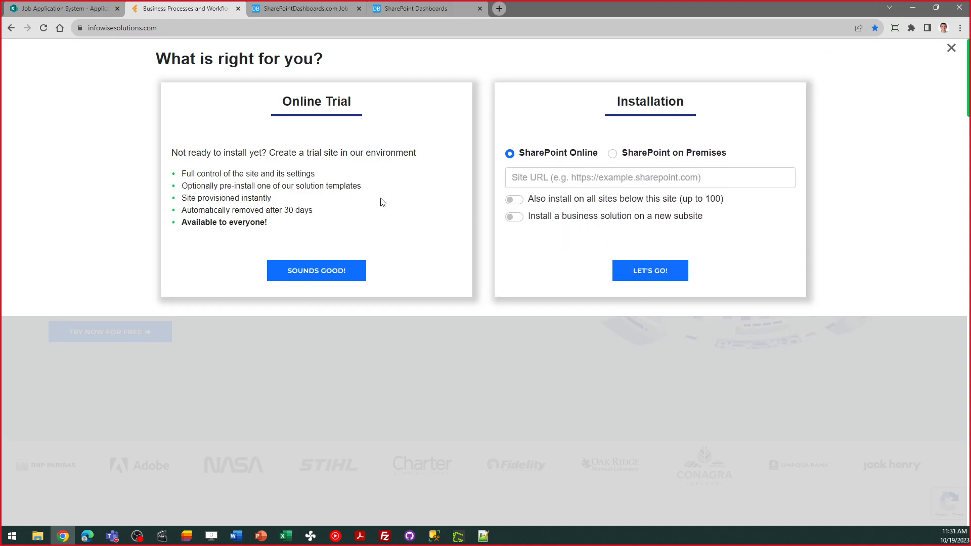
pyautogui.click(12, 29)
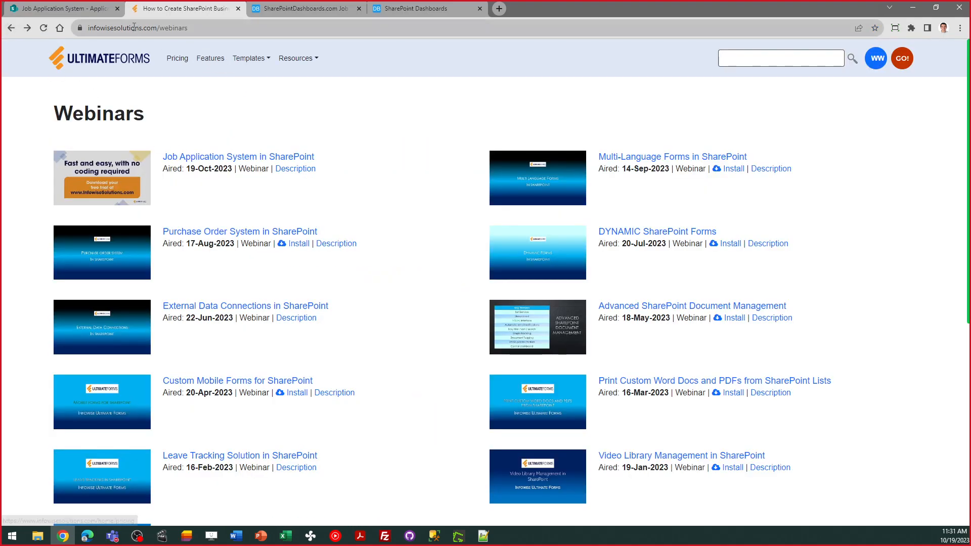
pyautogui.click(74, 12)
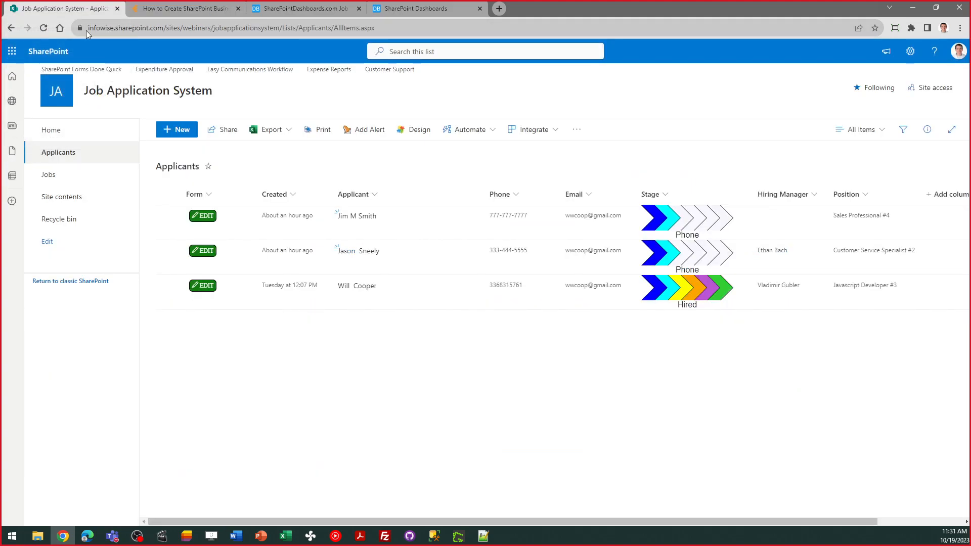
# - Browse the Applicants list's Solution catalog Infowise Webinars samples, then go back to the Home overview
pyautogui.click(416, 130)
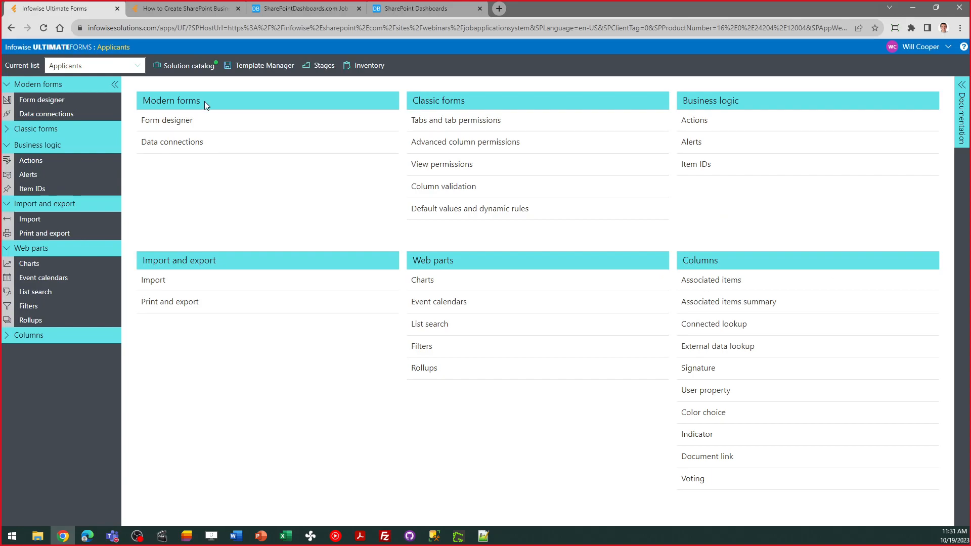
pyautogui.click(174, 66)
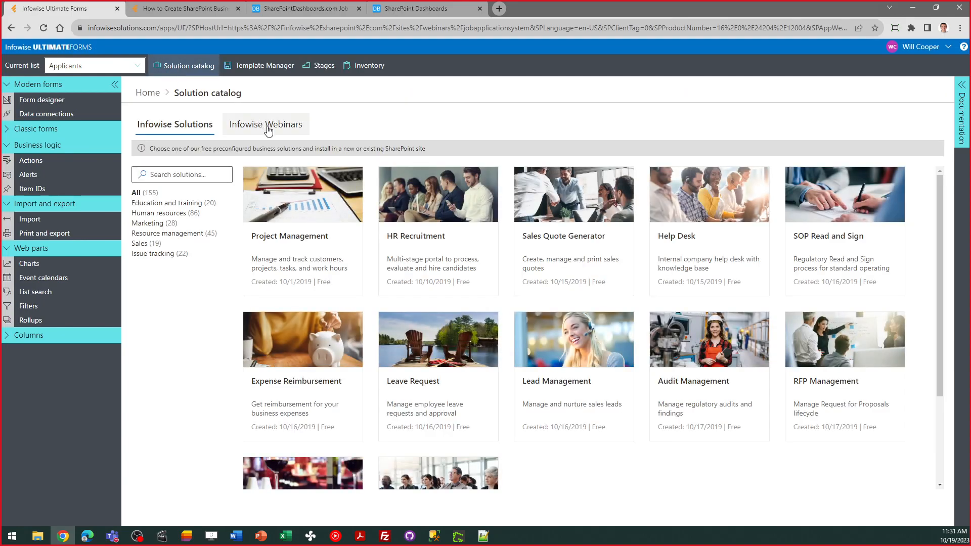
pyautogui.click(268, 127)
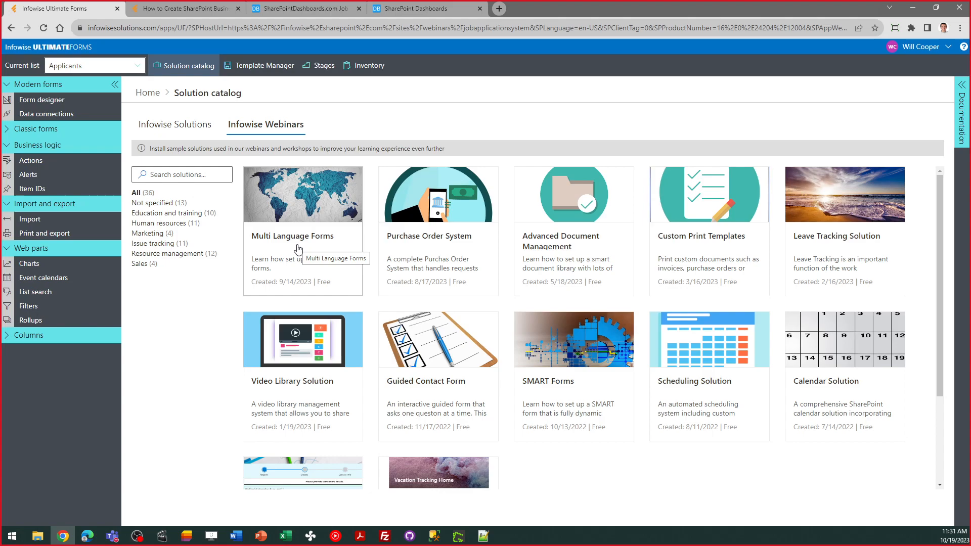
pyautogui.click(146, 94)
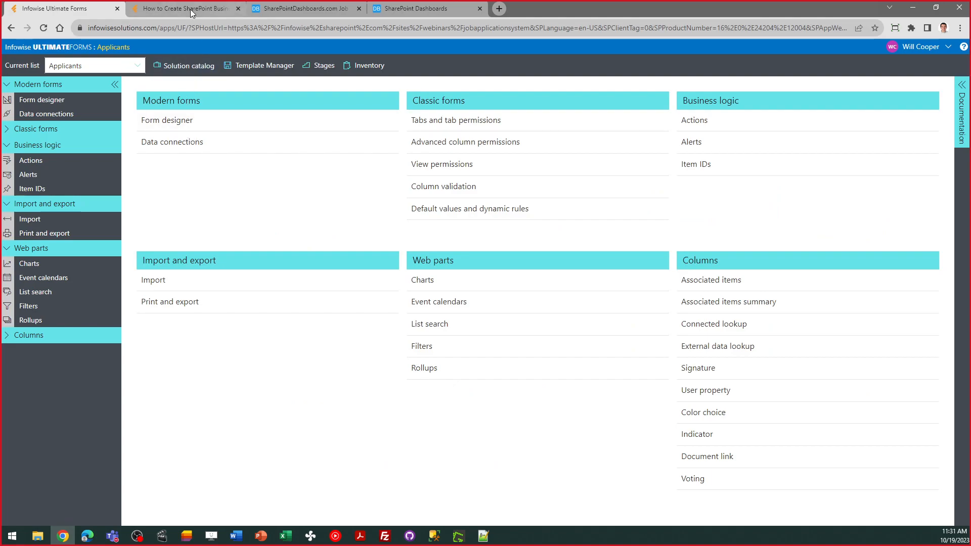
pyautogui.moveTo(191, 9)
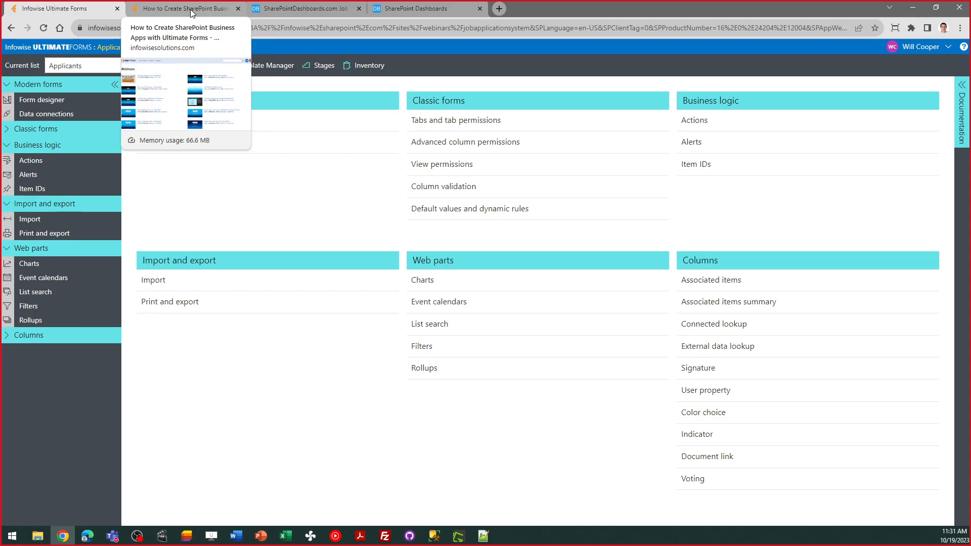
# - Show the Ultimate Forms Pricing page quoting Microsoft 365 at $1.77 per user/month for 200 users
pyautogui.click(190, 9)
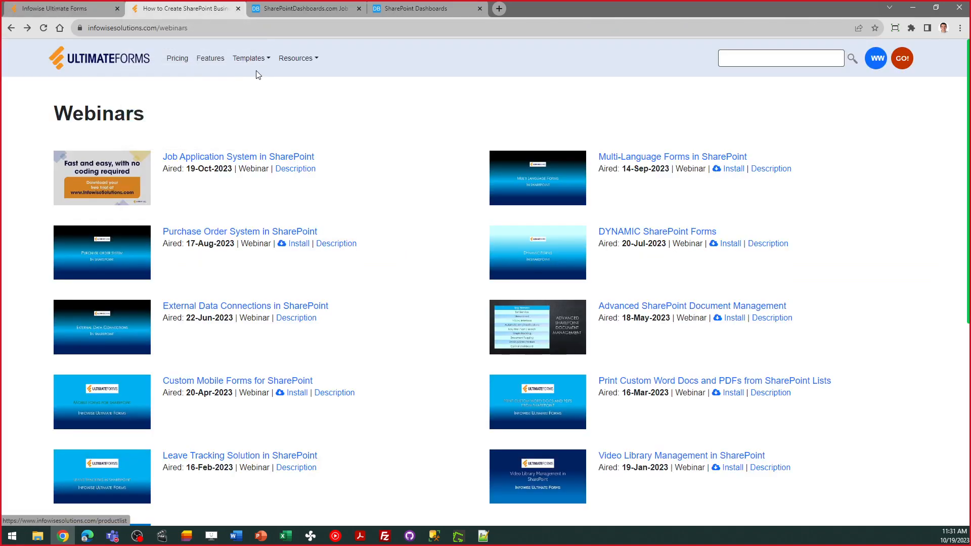
pyautogui.click(175, 67)
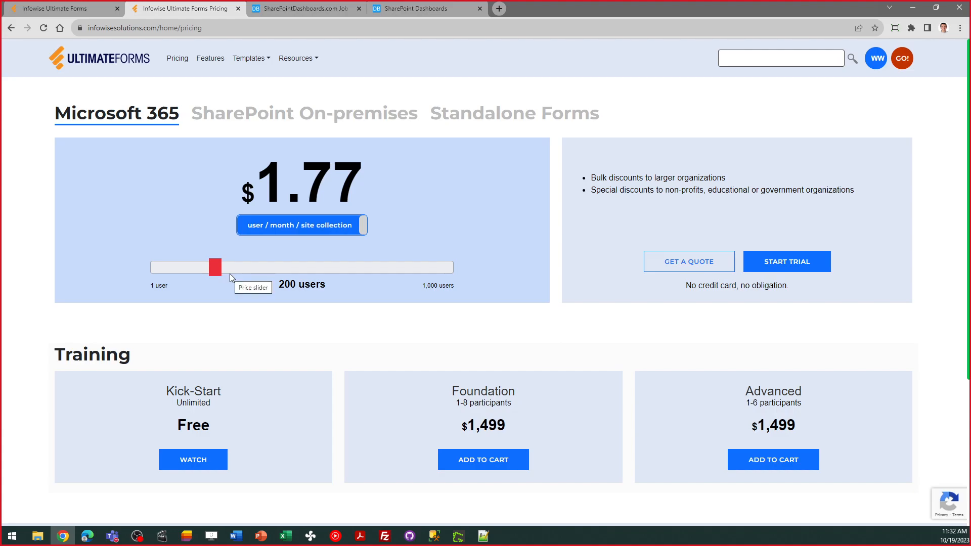
# - Open the Webinars page from the Resources menu, listing sessions from Job Application System onward
pyautogui.click(294, 68)
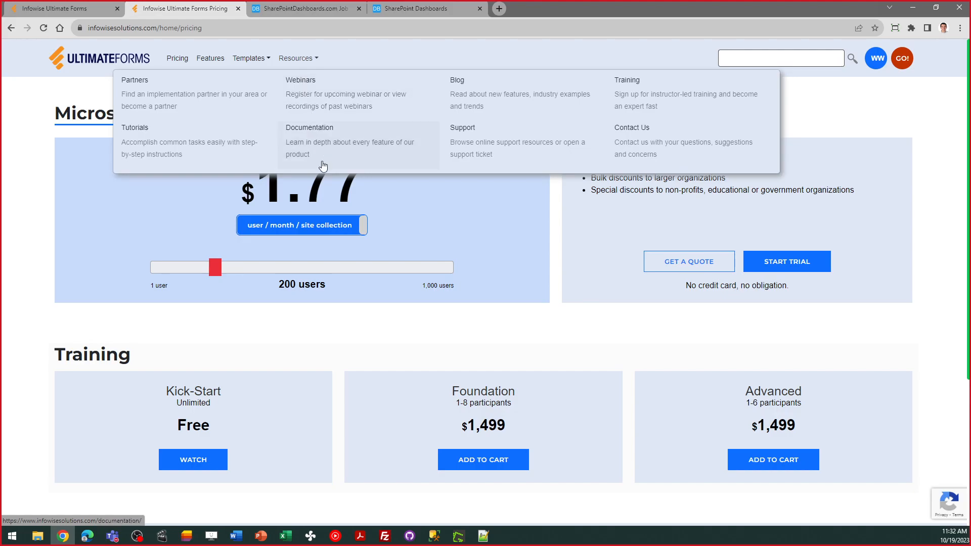
pyautogui.click(329, 98)
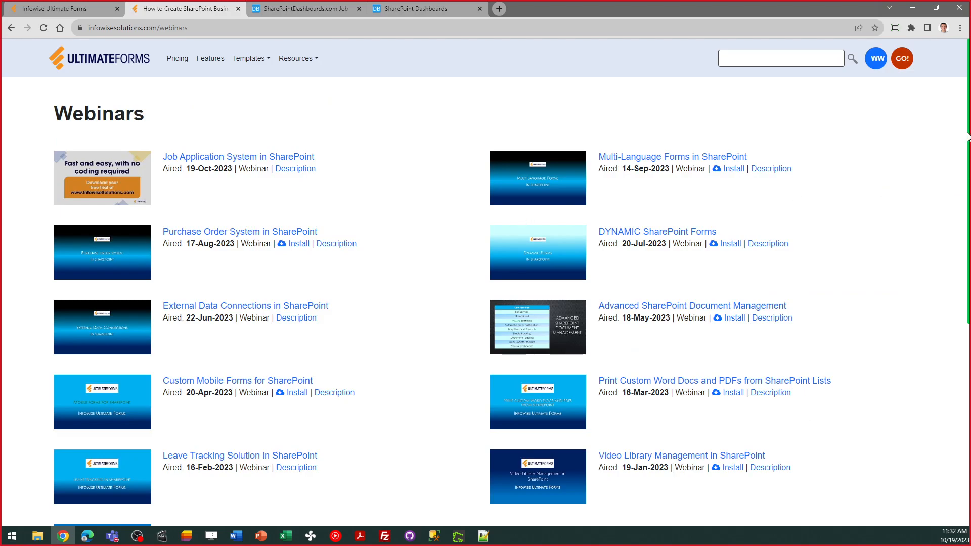
# - Load all webinars, search the page for 'onboard' to find New Employee Onboarding, then return to Ultimate Forms
pyautogui.scroll(-4, 967, 136)
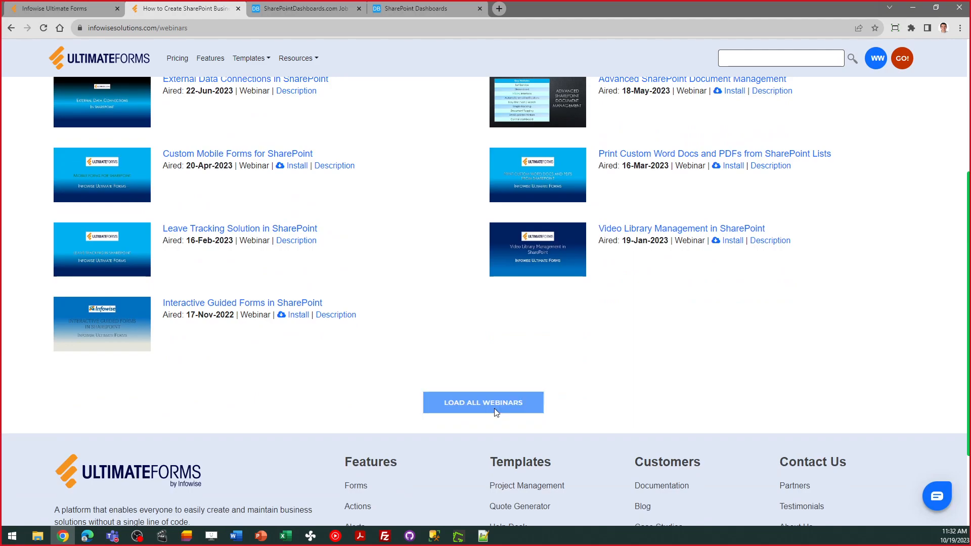
pyautogui.click(494, 404)
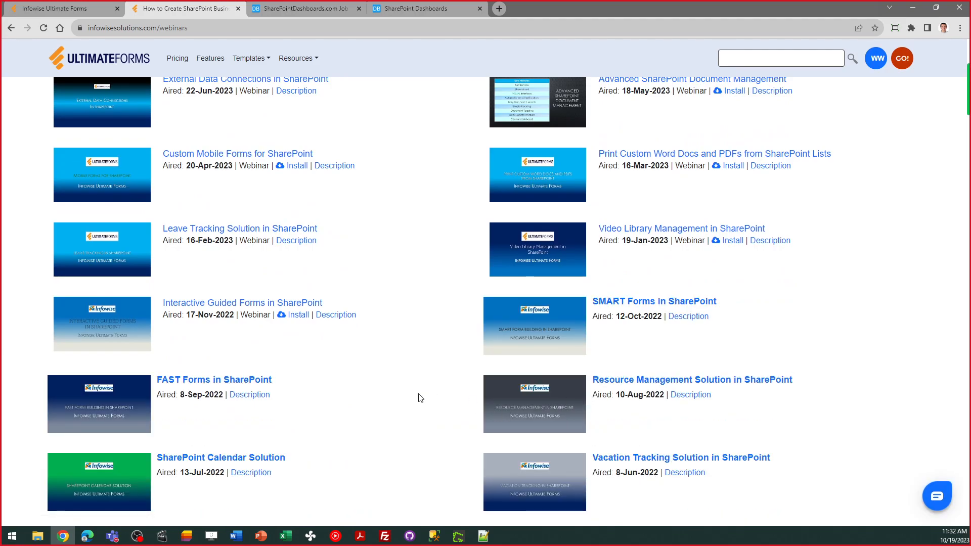
pyautogui.hotkey('ctrl', 'f')
pyautogui.write('onboard')
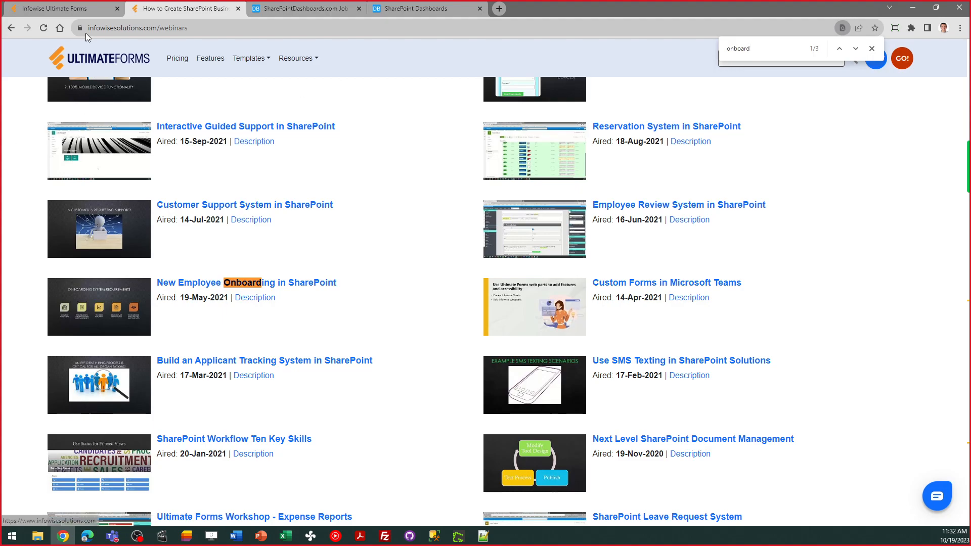
pyautogui.click(73, 9)
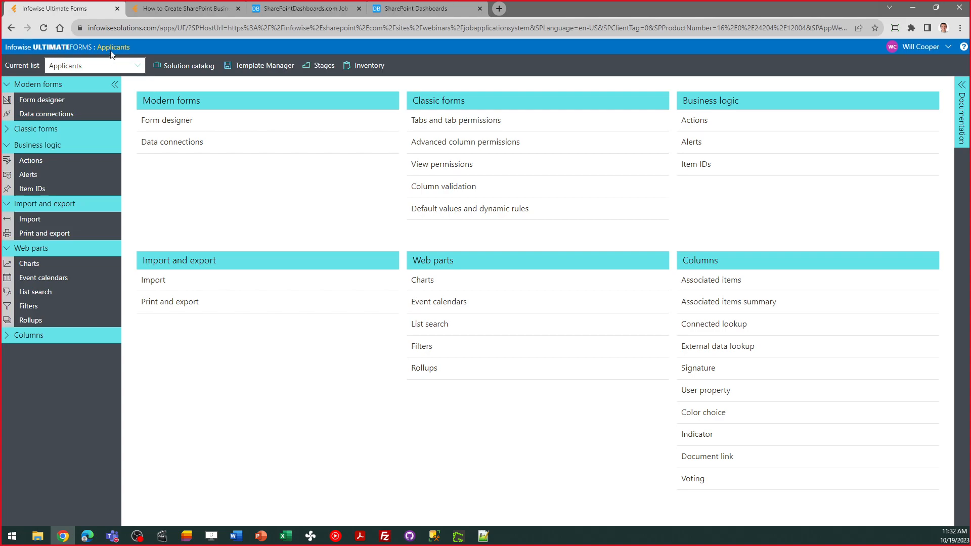
# - Open the SharePoint Applicants list with two applicants at Phone and one Hired, briefly showing the desktop
pyautogui.click(113, 47)
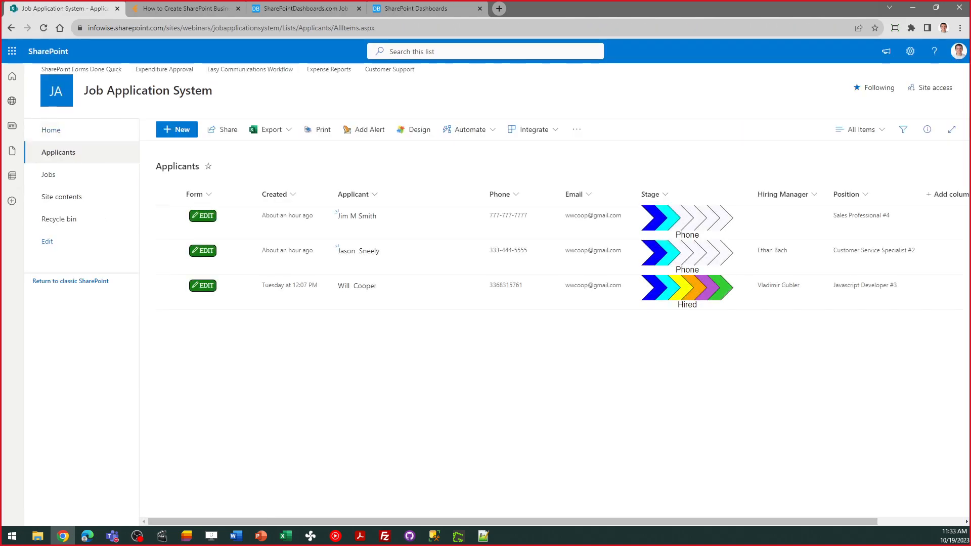
pyautogui.press('super+d')
pyautogui.press('super+d')
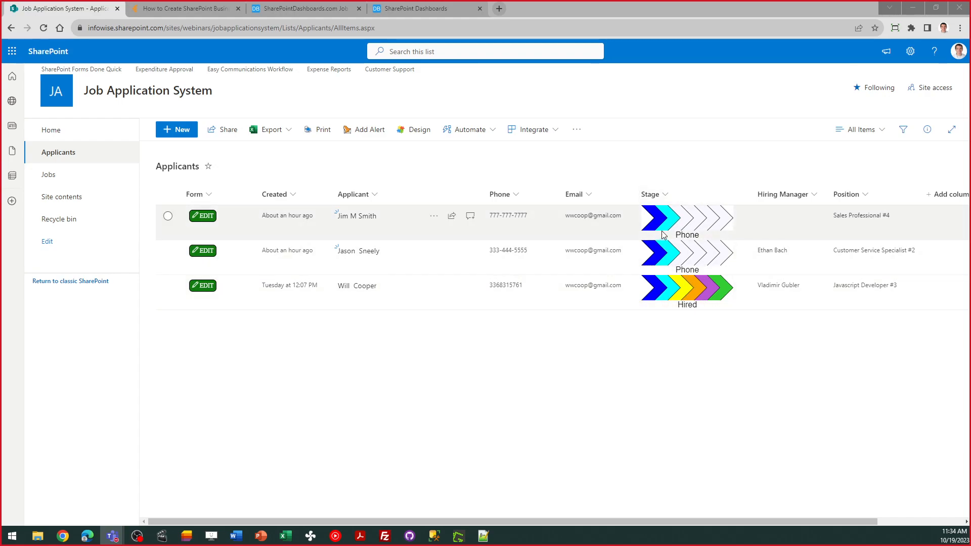
# - Go from the SharePointDashboards.com home page to the Templates Gallery offering 21 free templates
pyautogui.click(309, 8)
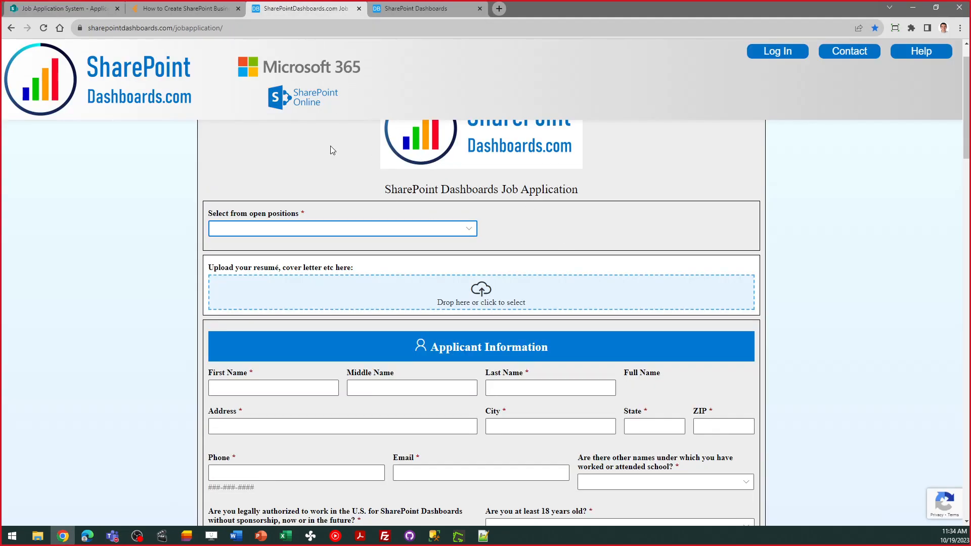
pyautogui.click(139, 87)
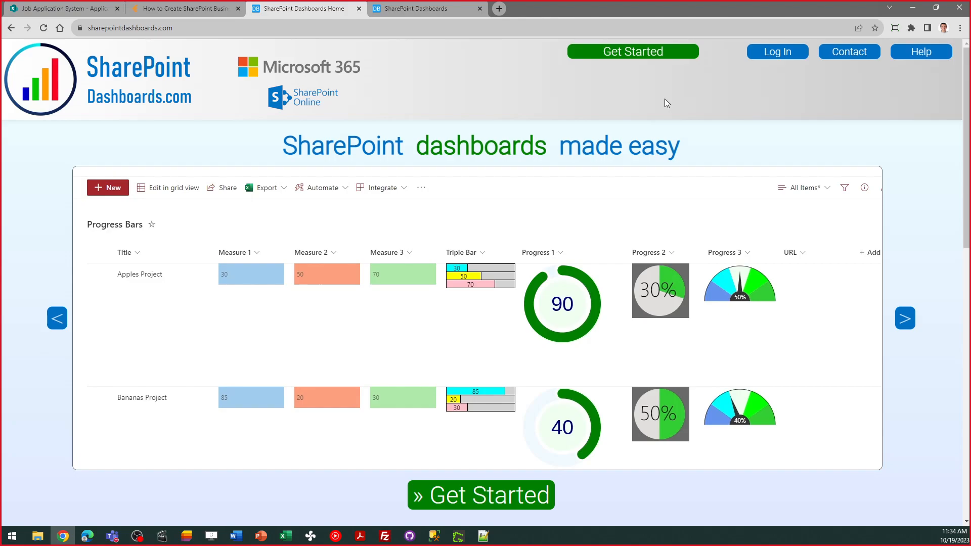
pyautogui.click(650, 56)
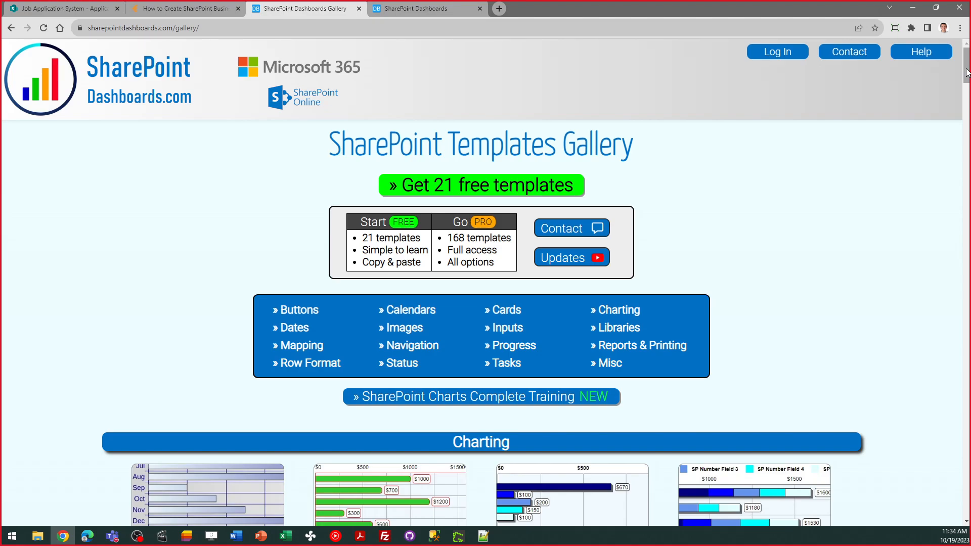
# - Scroll the templates gallery, view the 21 free templates signup page, then return to the Column - Process Stages template
pyautogui.moveTo(966, 72); pyautogui.dragTo(966, 150)
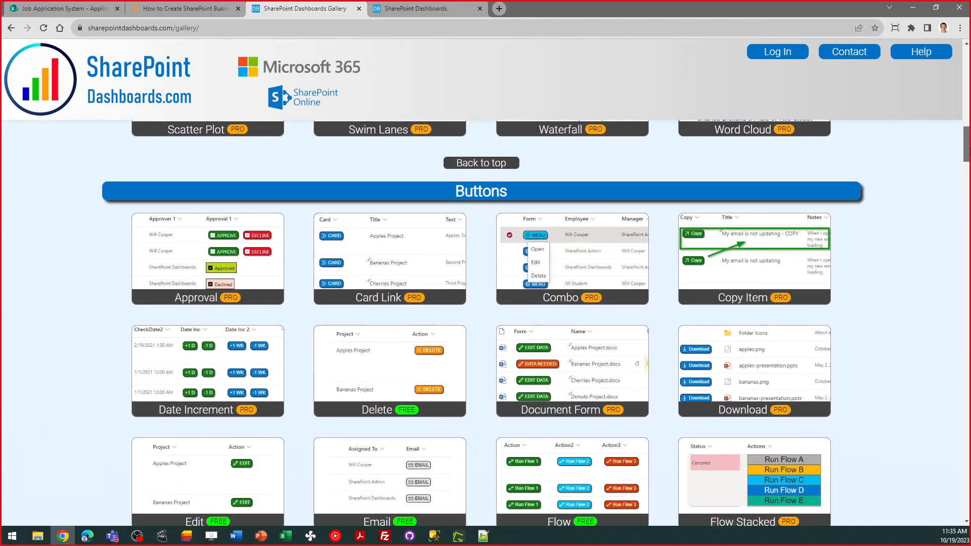
pyautogui.moveTo(966, 150); pyautogui.dragTo(966, 185)
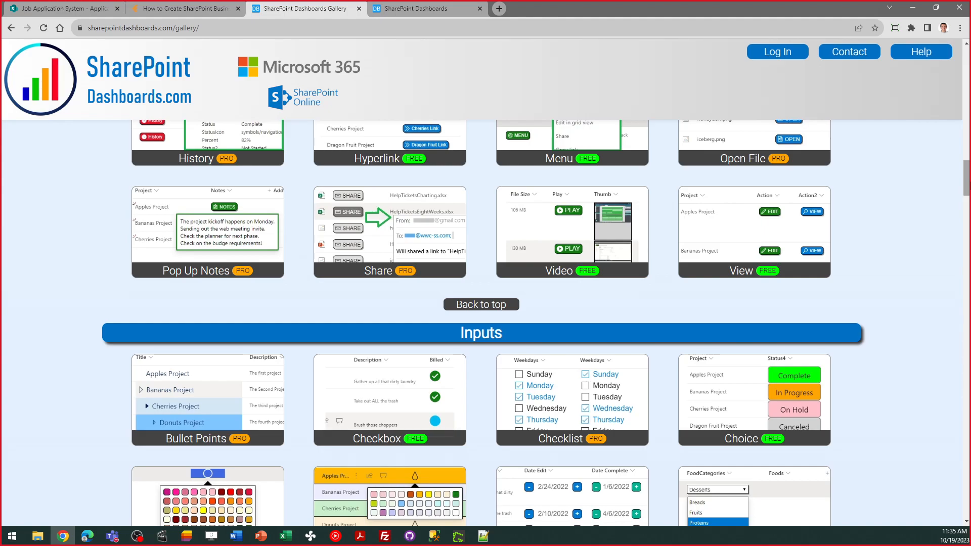
pyautogui.moveTo(969, 173); pyautogui.dragTo(969, 54)
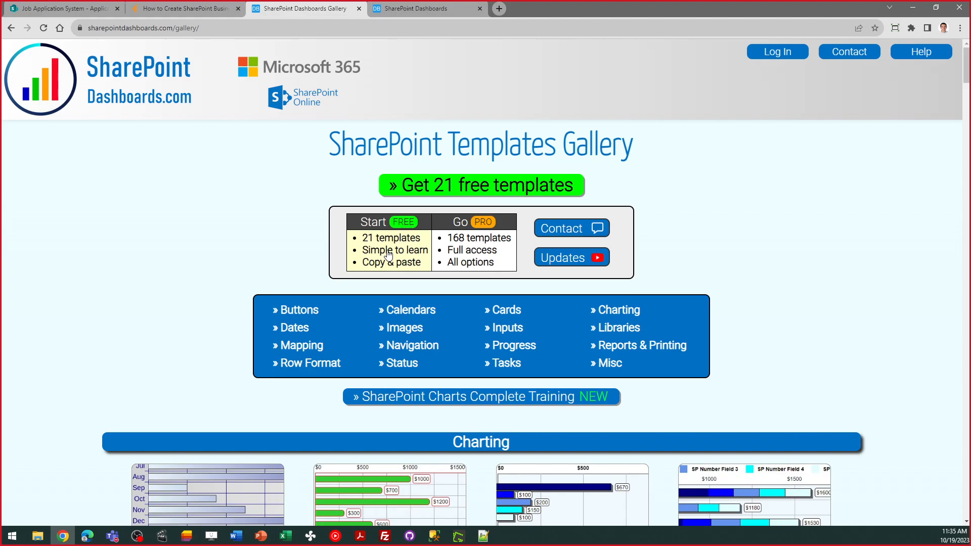
pyautogui.click(477, 191)
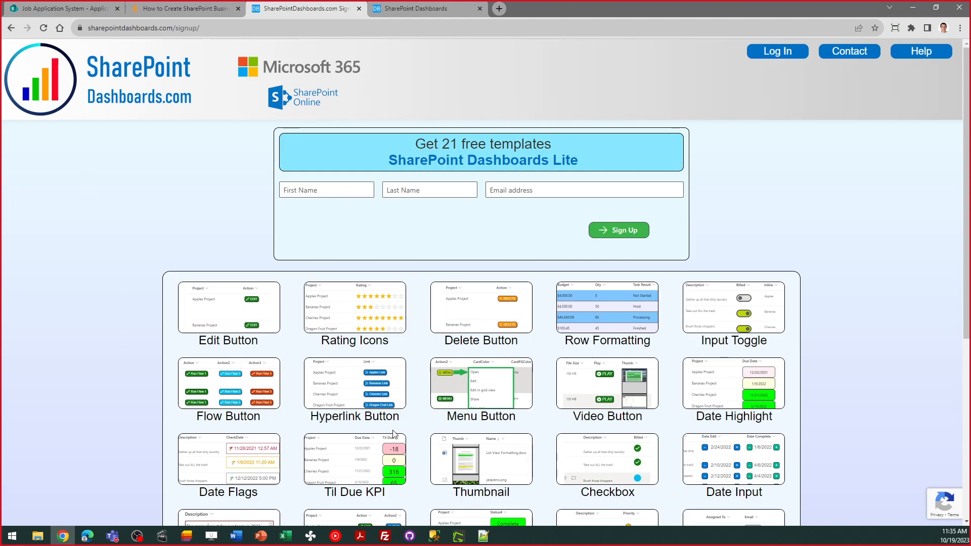
pyautogui.click(11, 32)
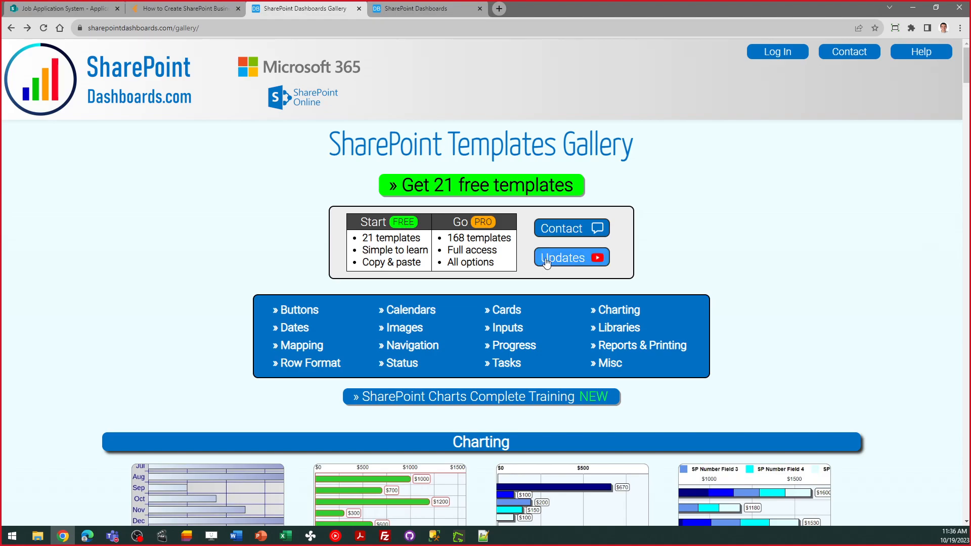
pyautogui.click(405, 9)
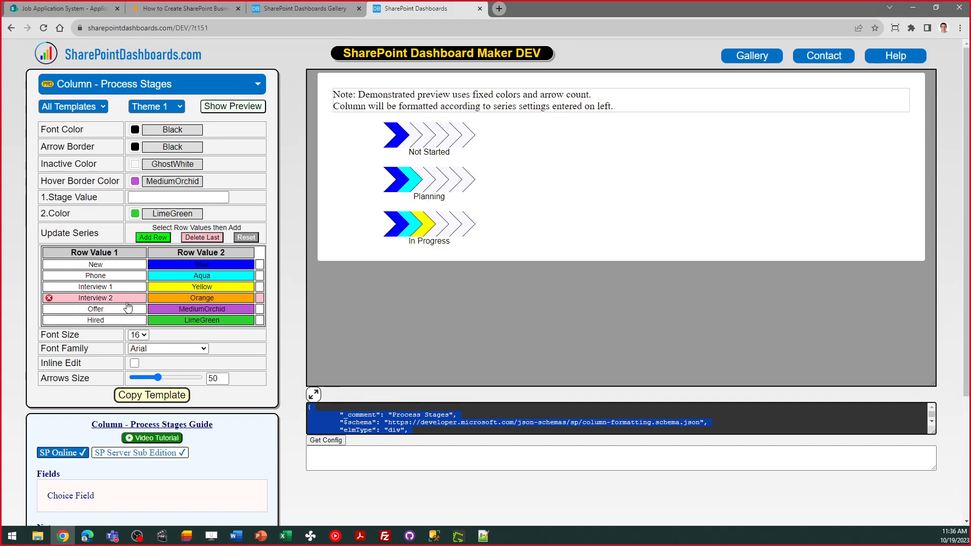
# - Copy the Process Stages column JSON and return to the Job Application System Applicants list
pyautogui.click(161, 397)
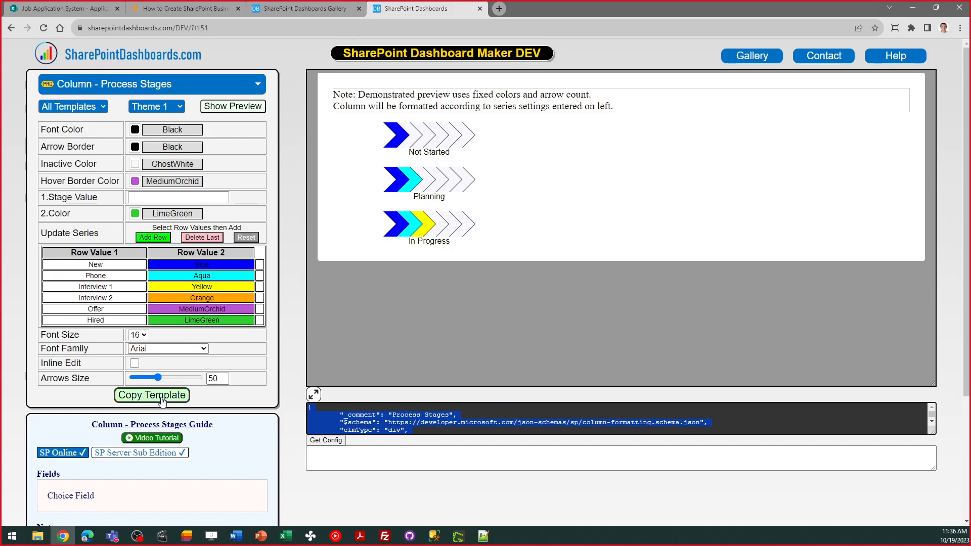
pyautogui.click(294, 1)
pyautogui.click(96, 6)
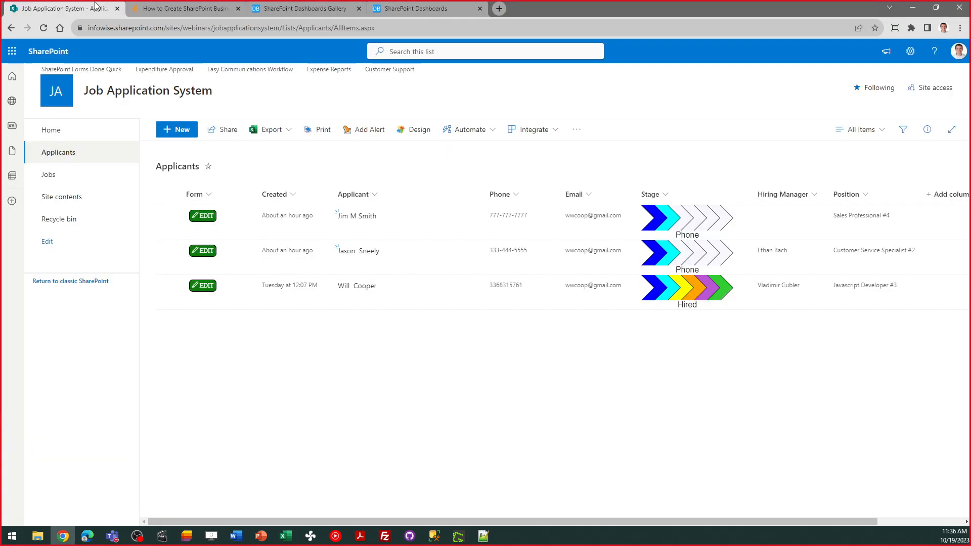
pyautogui.click(667, 196)
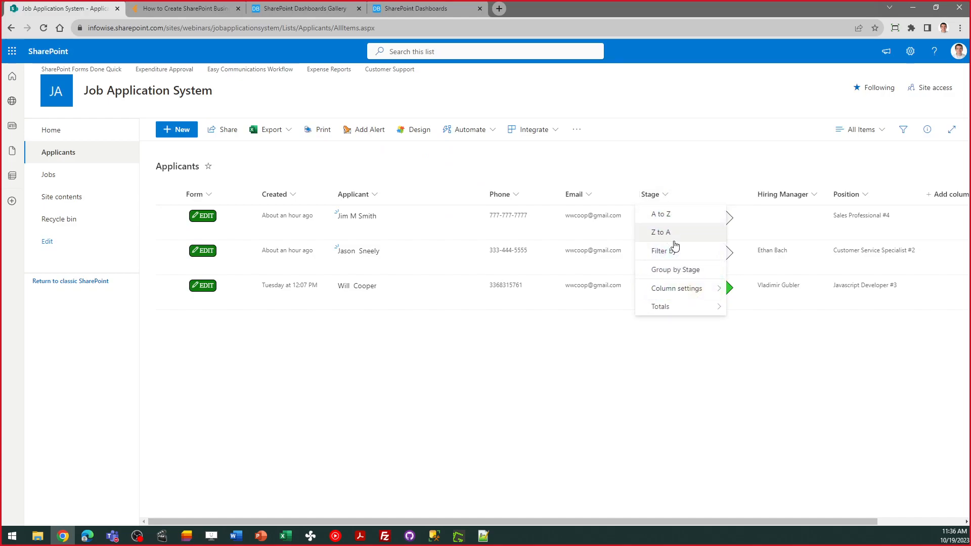
pyautogui.moveTo(689, 286)
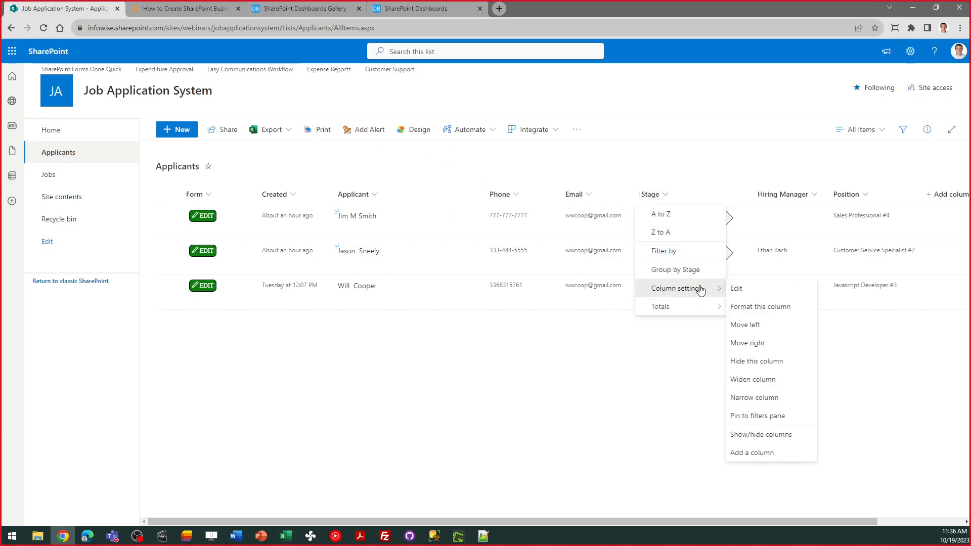
pyautogui.click(755, 314)
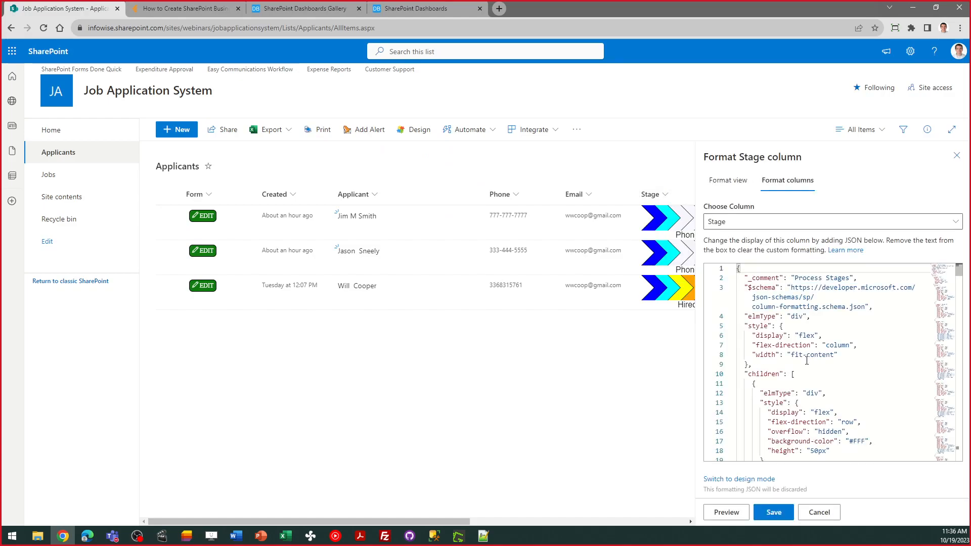
pyautogui.click(832, 515)
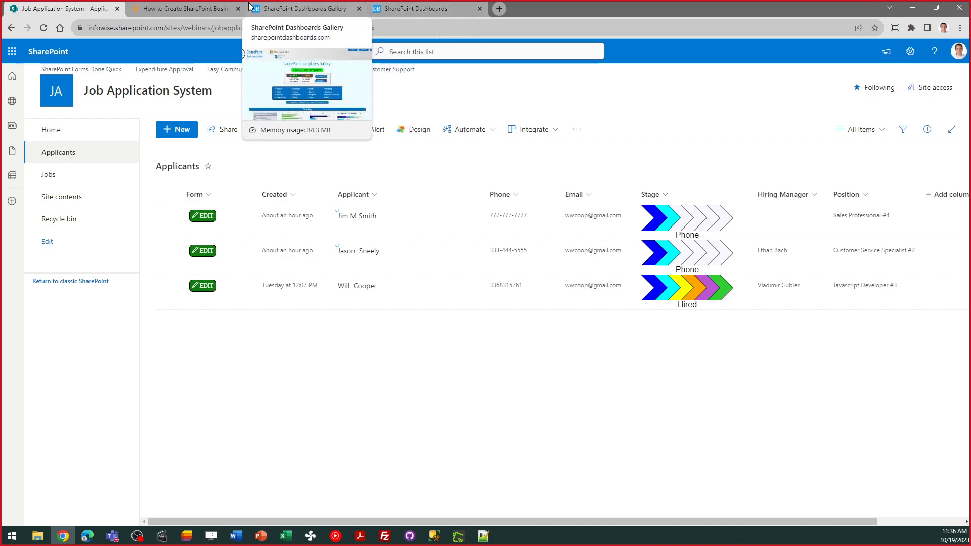
# - From the webinars tab, go to the Ultimate Forms home page and scroll to its features section
pyautogui.click(184, 9)
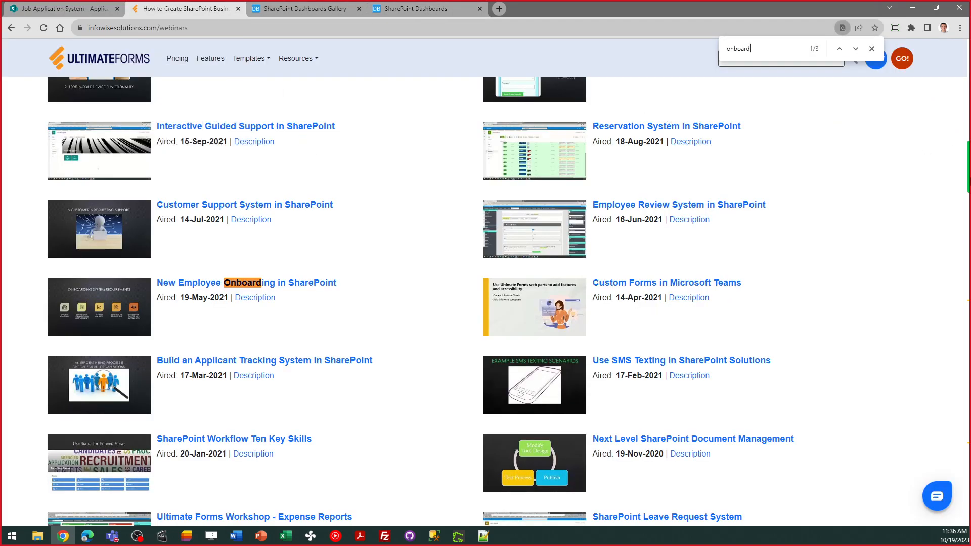
pyautogui.moveTo(969, 177); pyautogui.dragTo(969, 74)
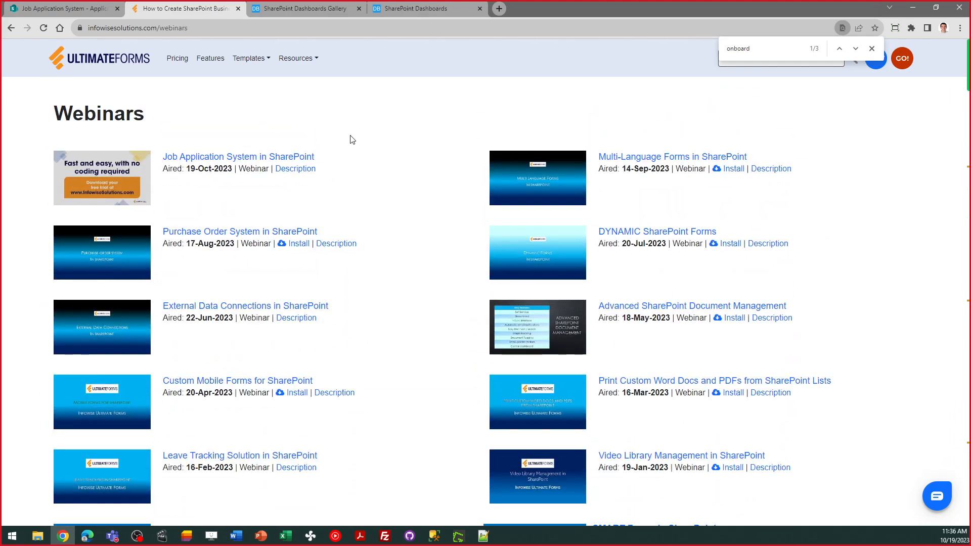
pyautogui.click(124, 61)
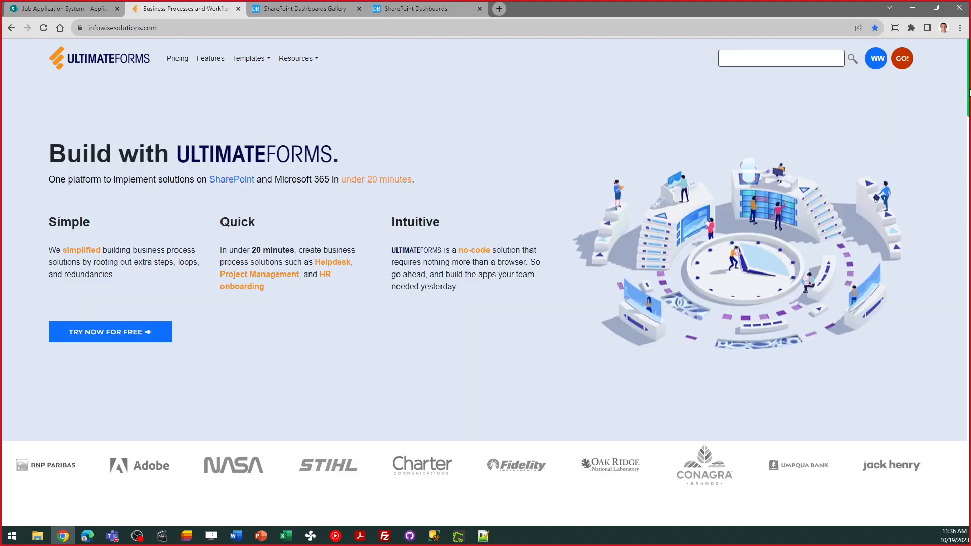
pyautogui.moveTo(969, 90); pyautogui.dragTo(969, 274)
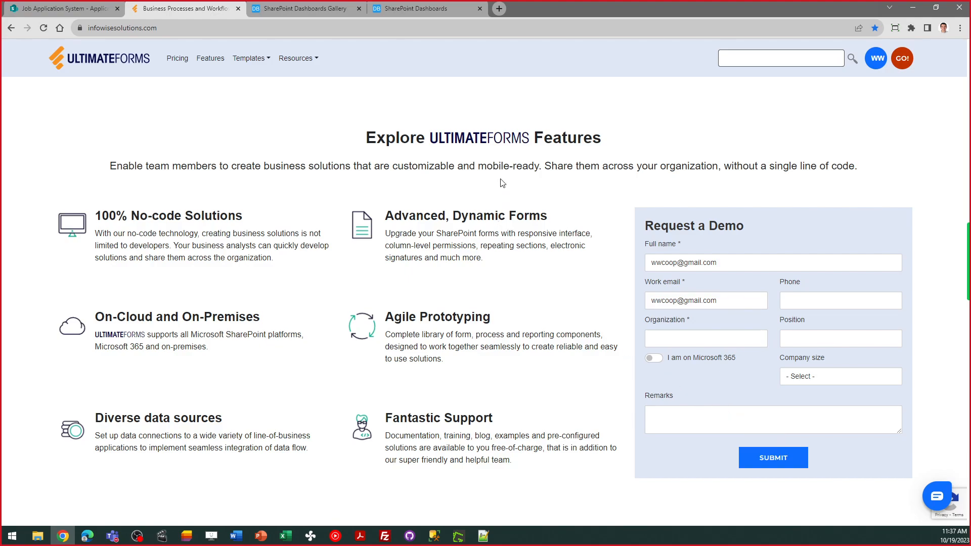
pyautogui.click(433, 12)
pyautogui.click(821, 57)
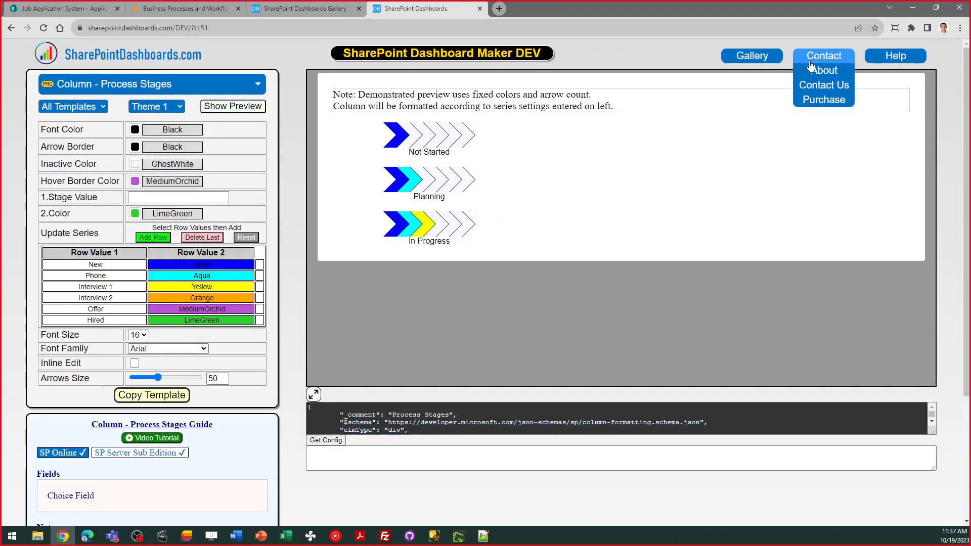
pyautogui.click(819, 90)
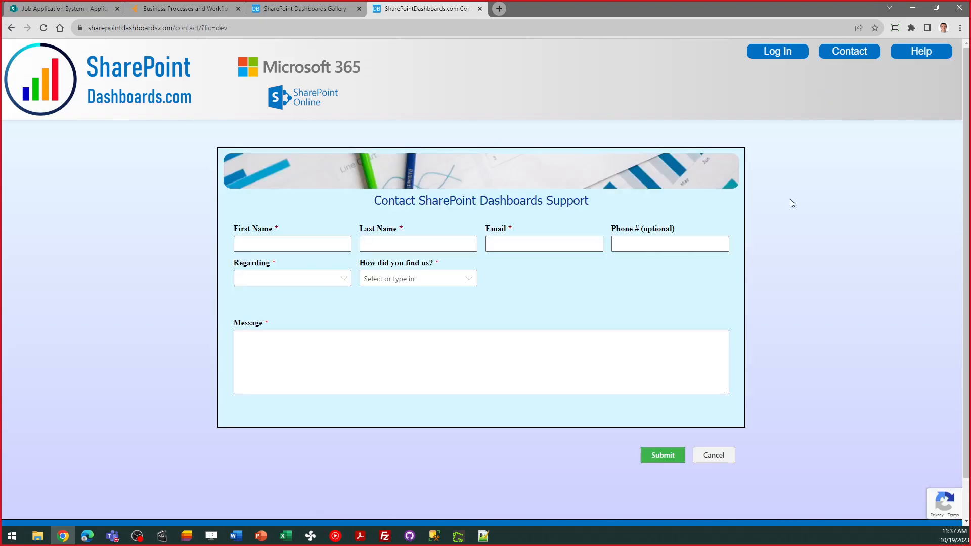
pyautogui.click(190, 9)
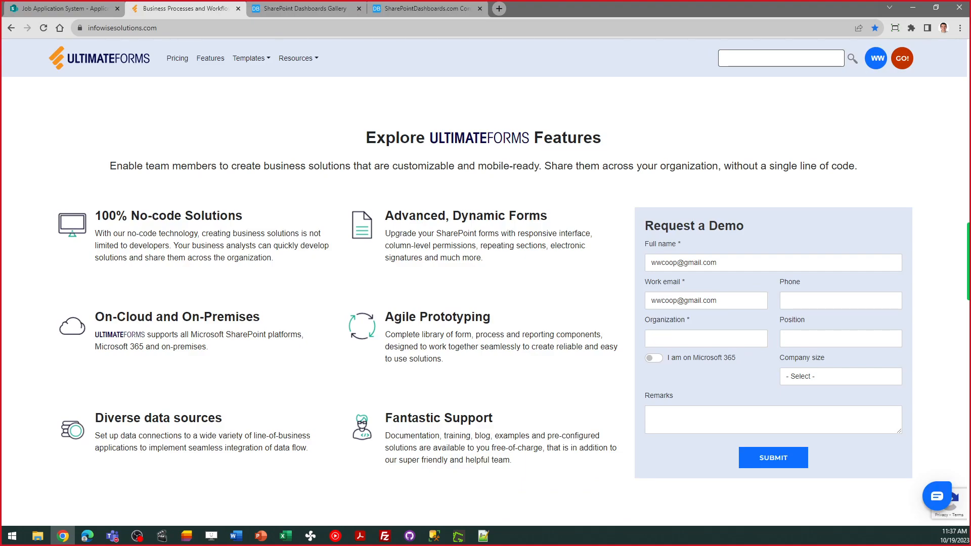
pyautogui.hotkey('alt', 'Tab')
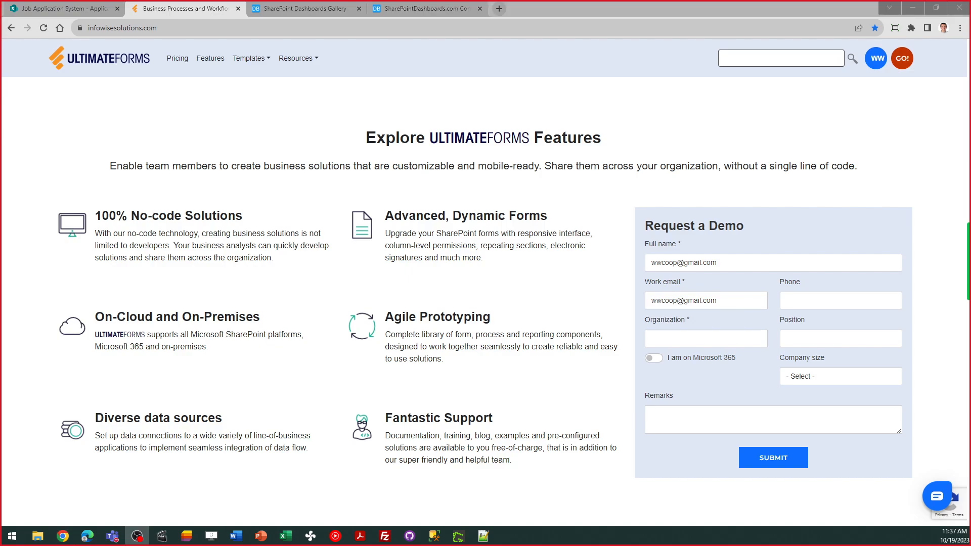